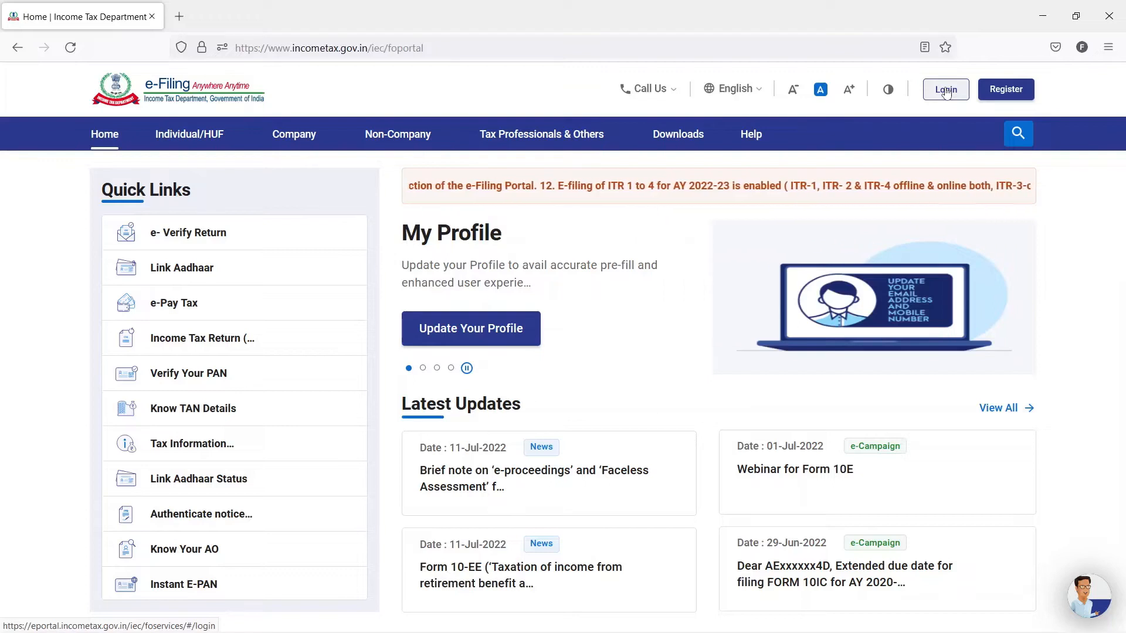
# - Open the e-Filing portal's login page and submit the taxpayer's user ID
pyautogui.click(946, 91)
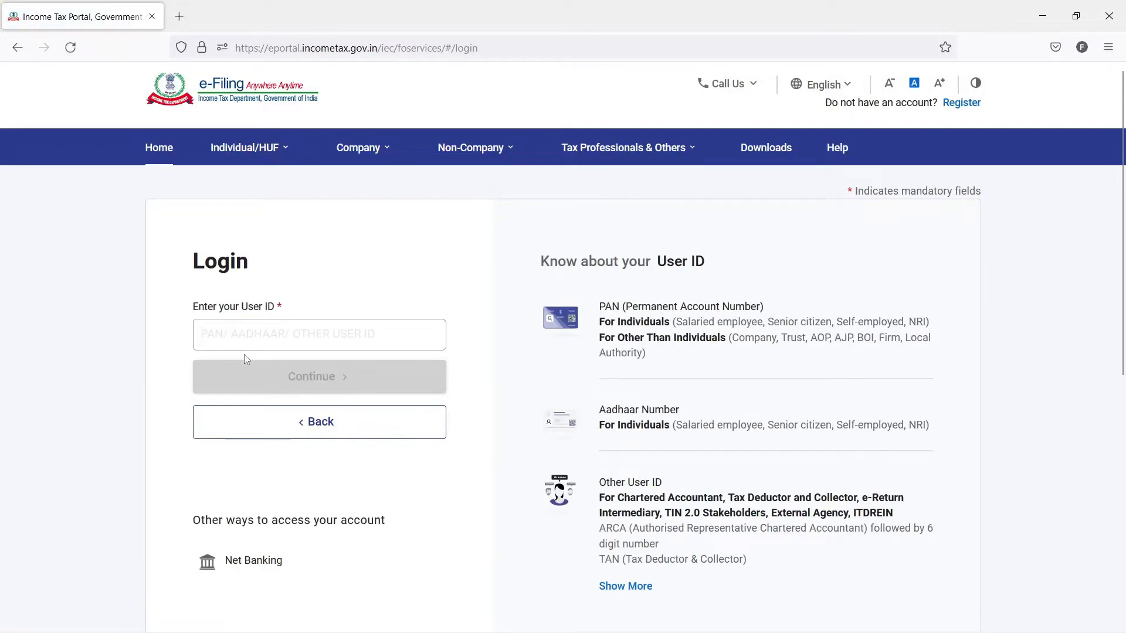
pyautogui.click(235, 335)
pyautogui.hotkey('ctrl', 'v')
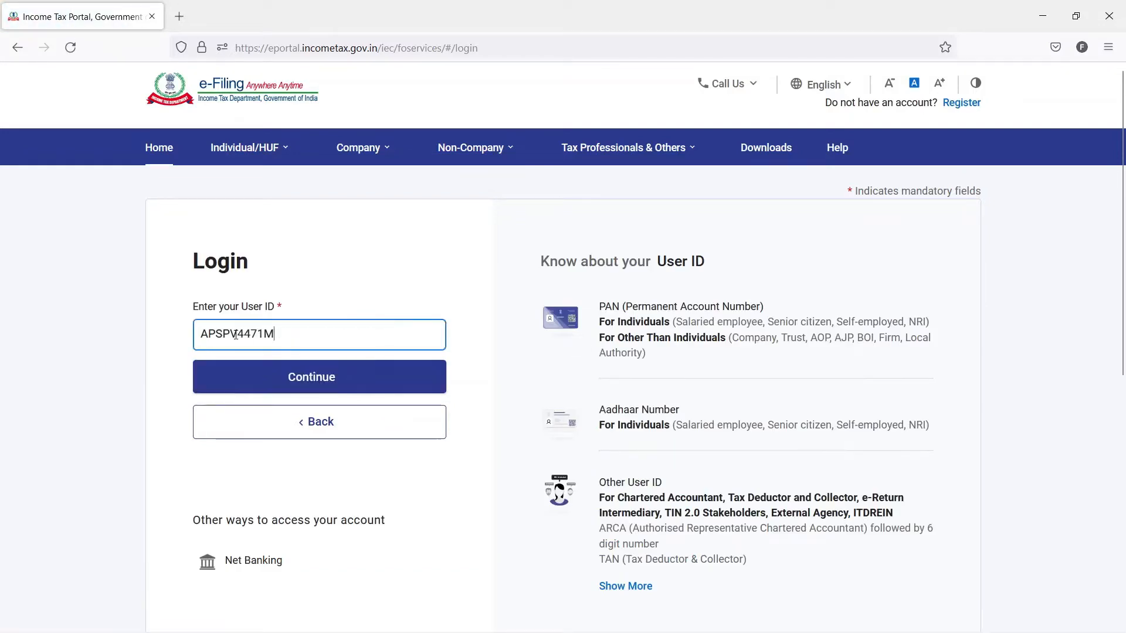
pyautogui.click(308, 379)
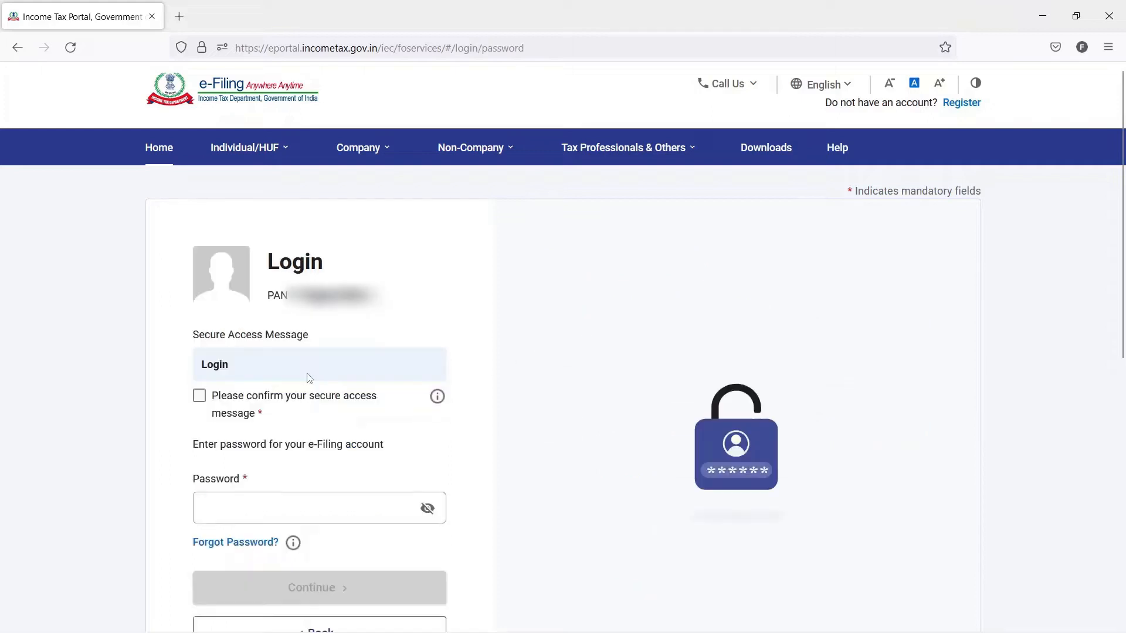
# - Confirm the secure access message, log in with the account password, and decline saving the password in the browser
pyautogui.click(199, 396)
pyautogui.click(278, 501)
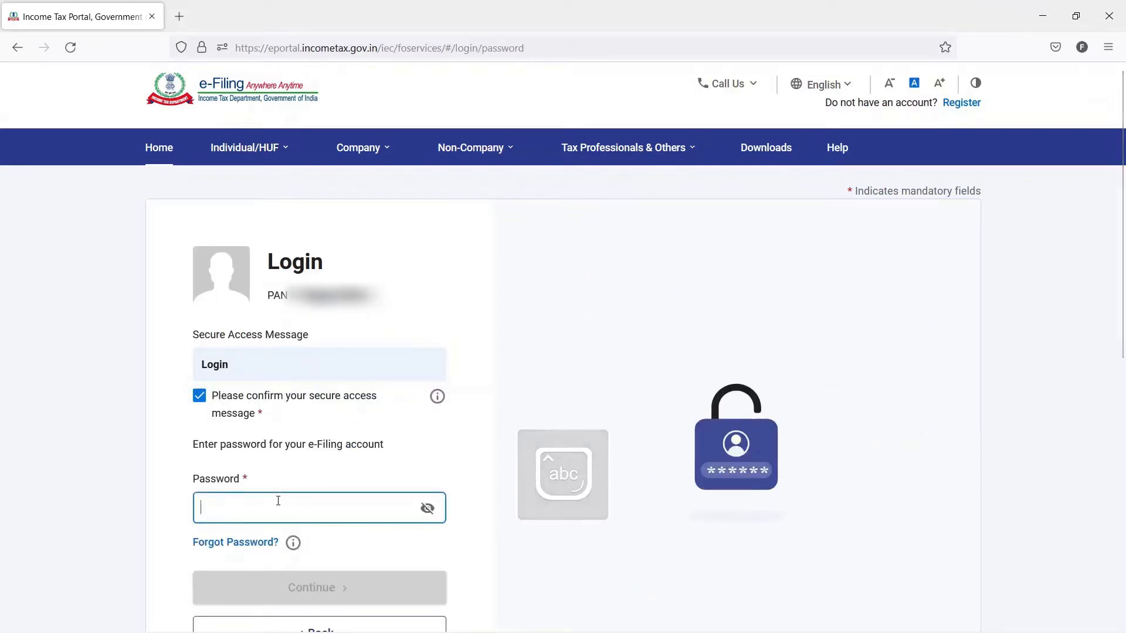
pyautogui.write('••••••••')
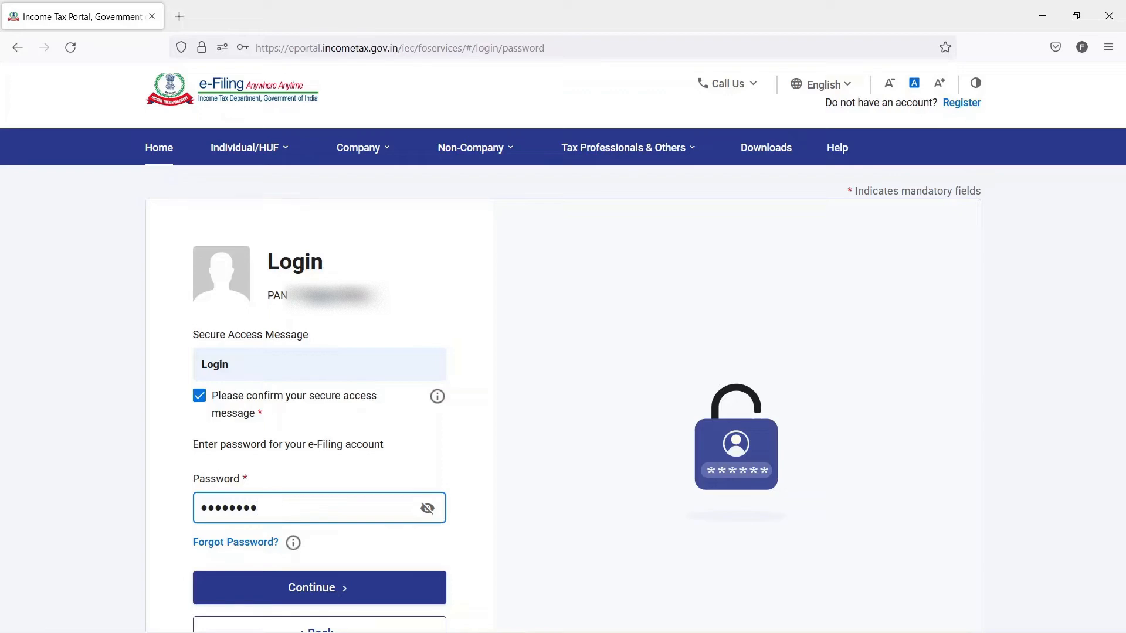
pyautogui.click(340, 592)
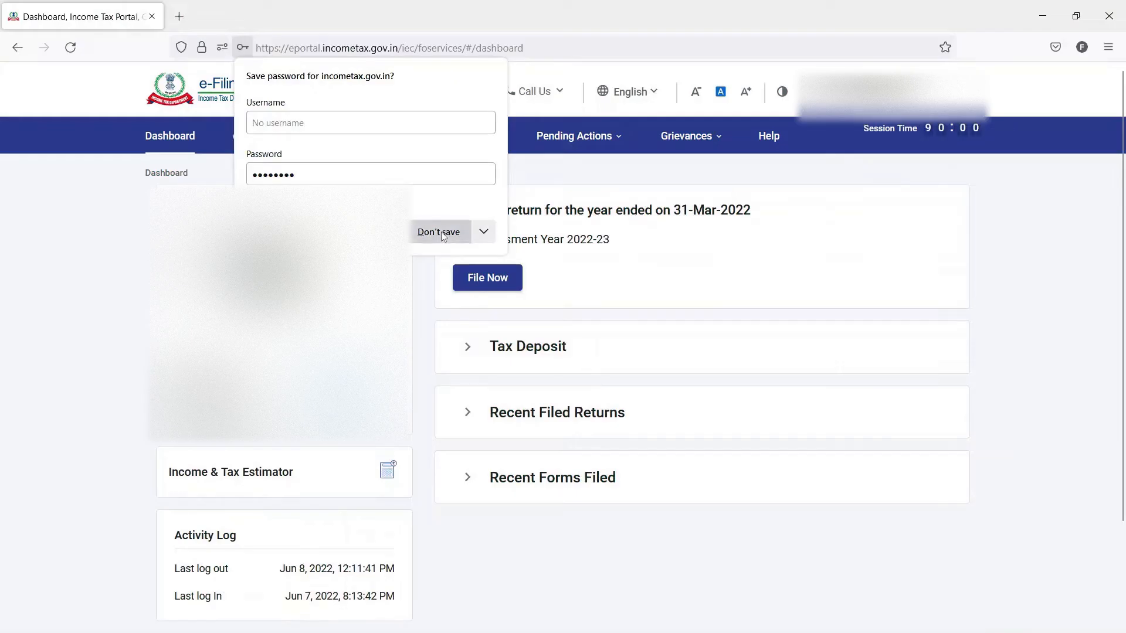
pyautogui.click(441, 231)
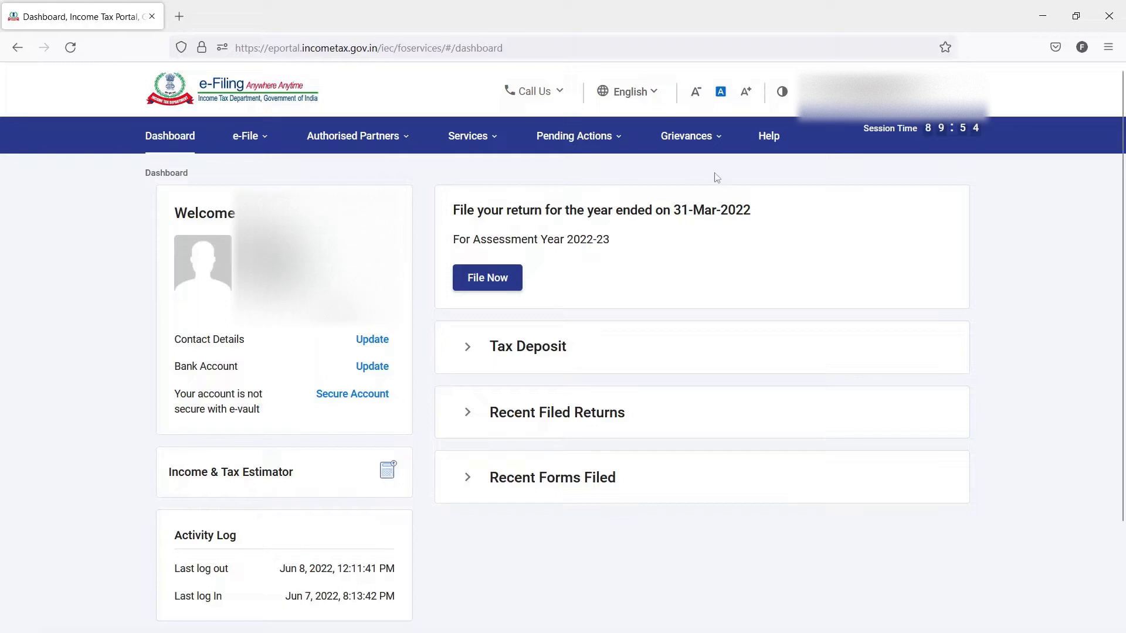
# - Start filing an income tax return for assessment year 2022-23 (Current A.Y.) in Online mode
pyautogui.click(491, 276)
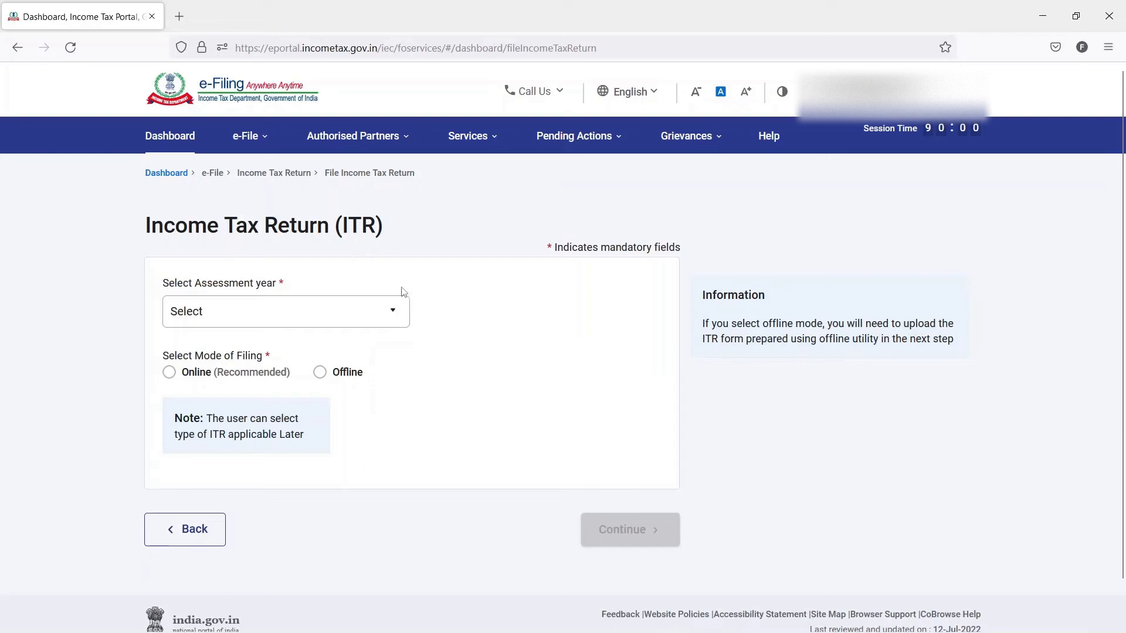
pyautogui.click(378, 314)
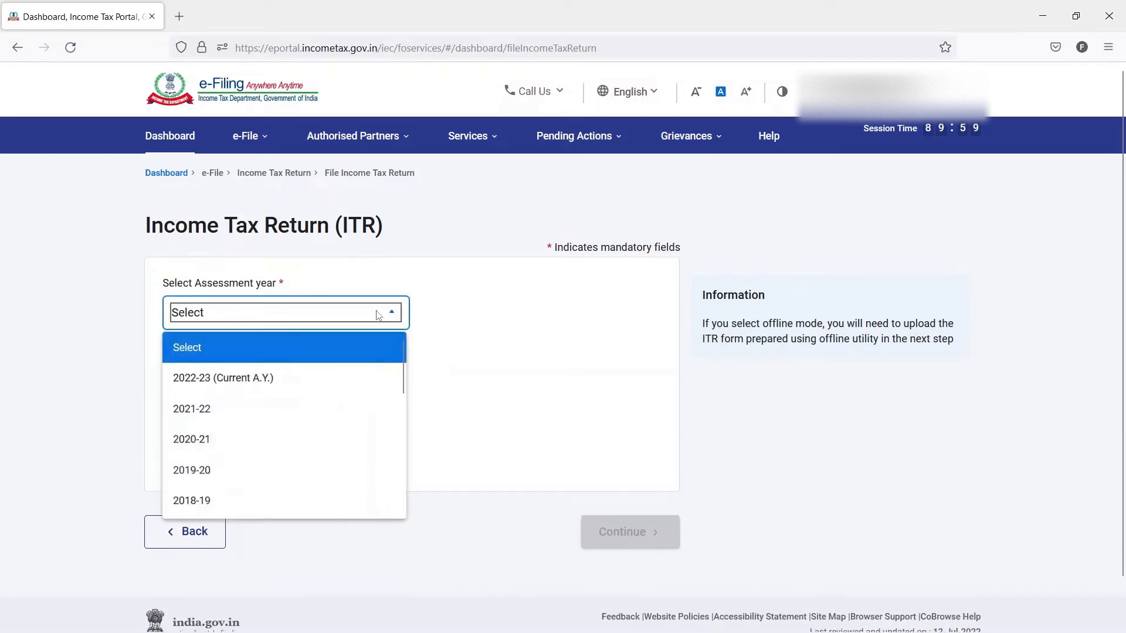
pyautogui.click(261, 379)
pyautogui.click(261, 380)
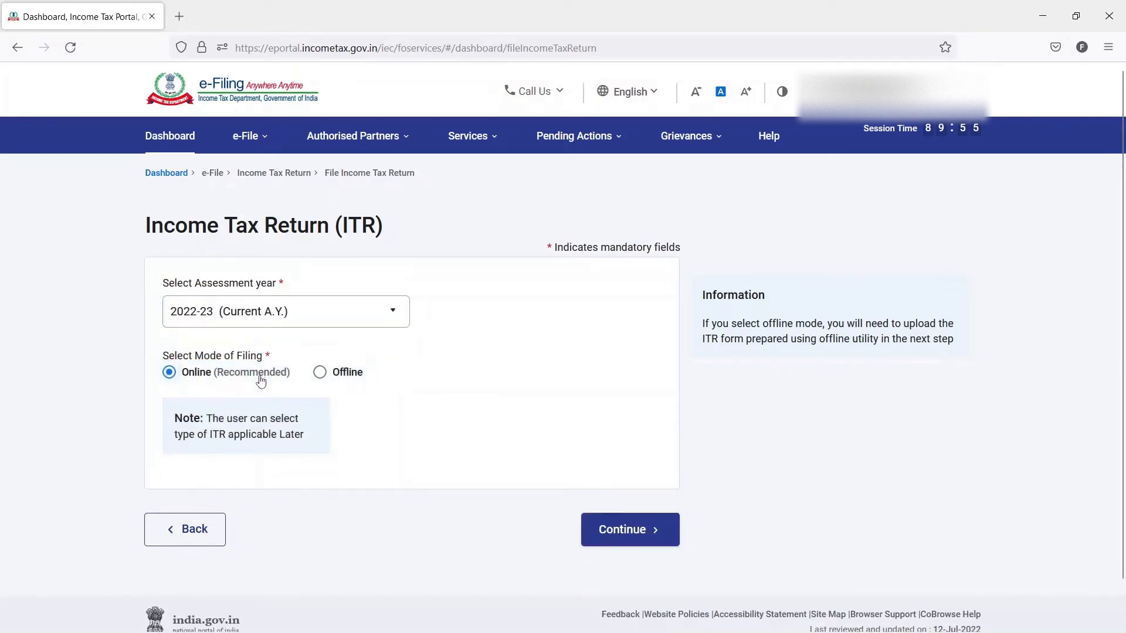
pyautogui.click(604, 531)
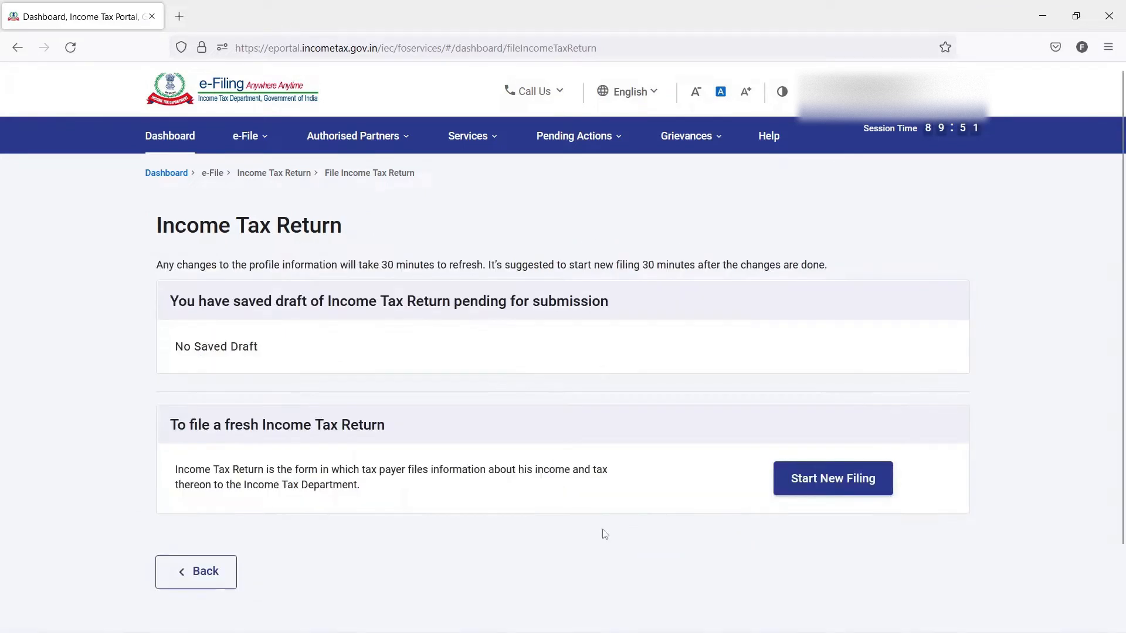
# - Start a new filing with the Individual status and choose ITR - 4 as the form
pyautogui.click(803, 496)
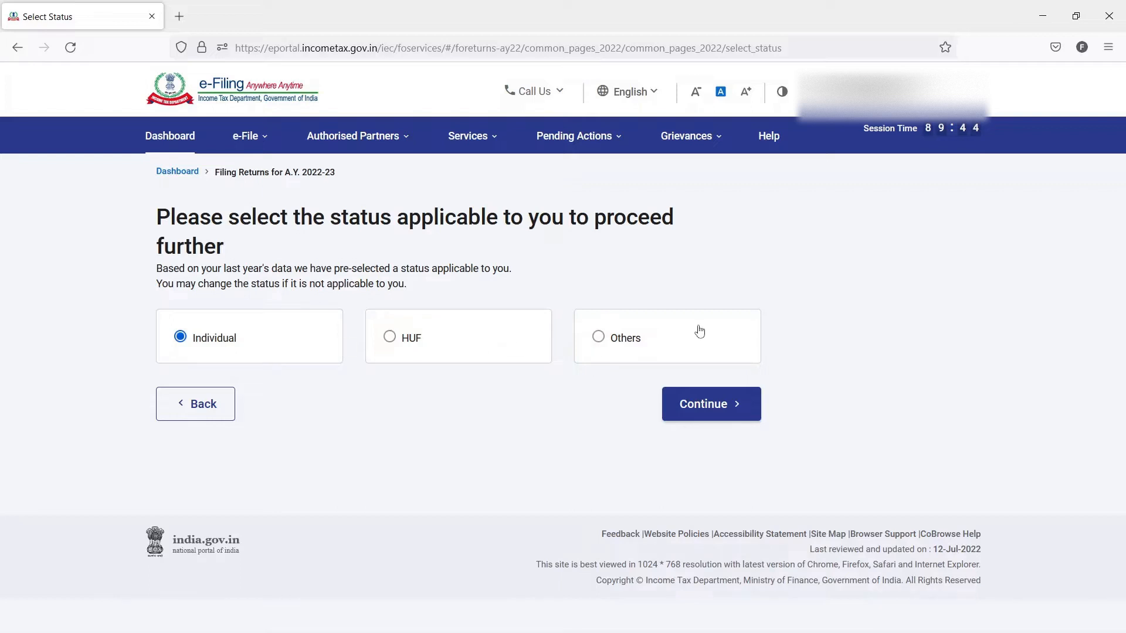
pyautogui.click(706, 412)
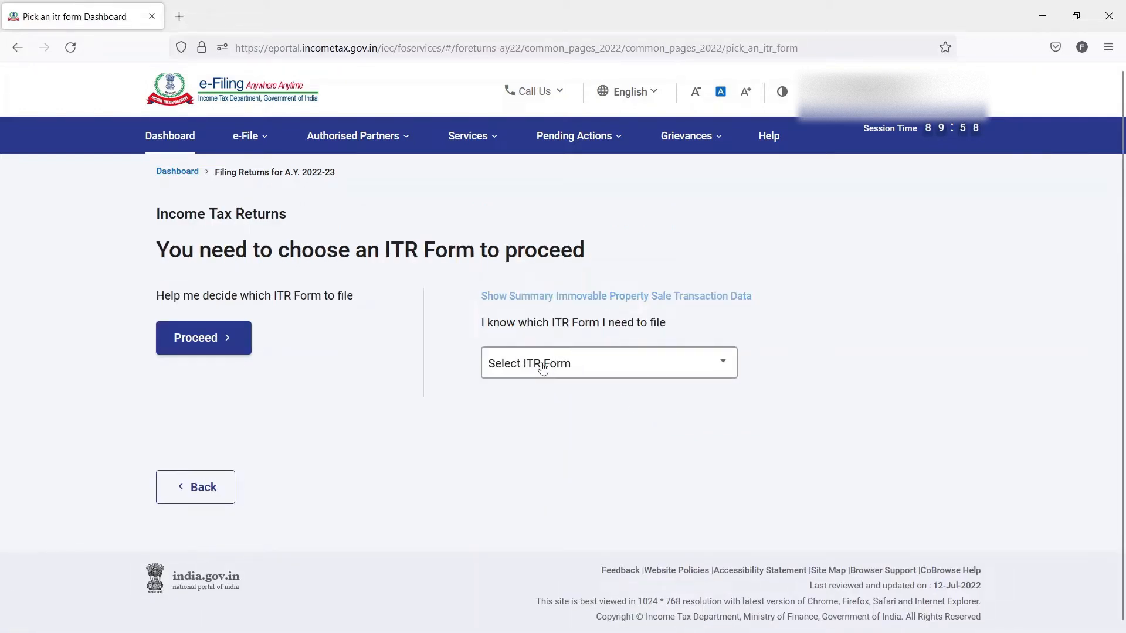
pyautogui.click(543, 368)
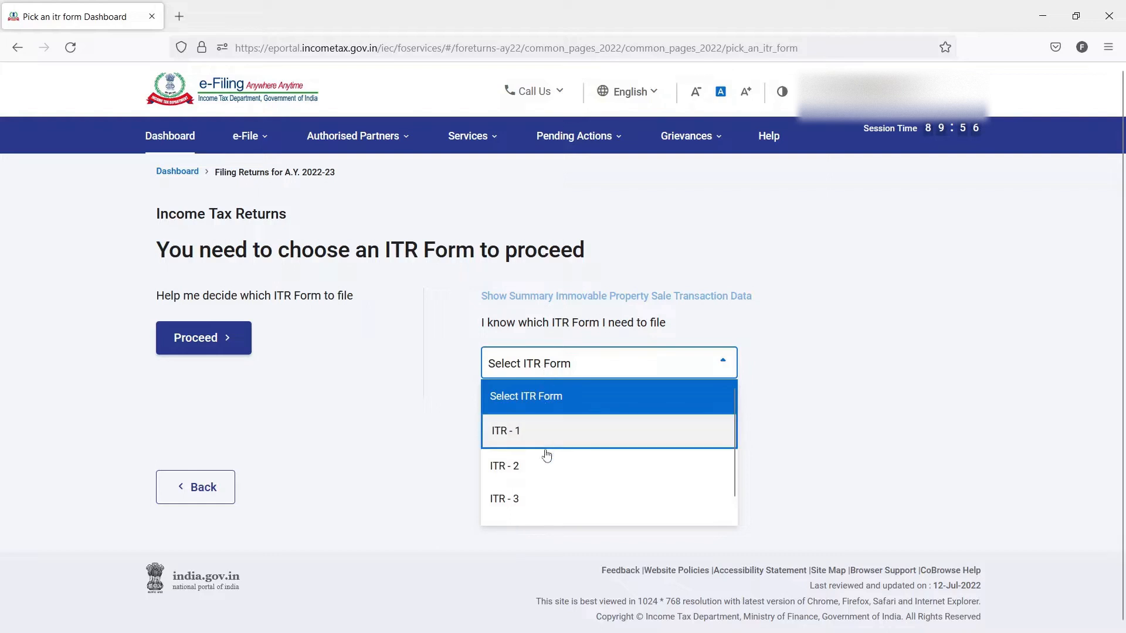
pyautogui.scroll(-1, 543, 479)
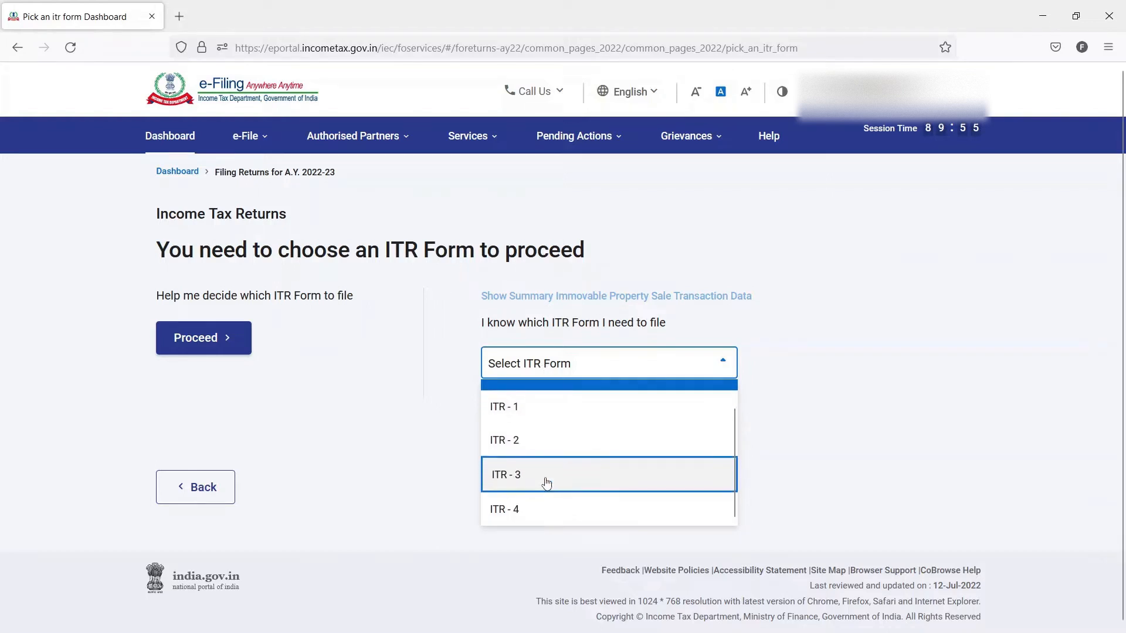
pyautogui.click(526, 520)
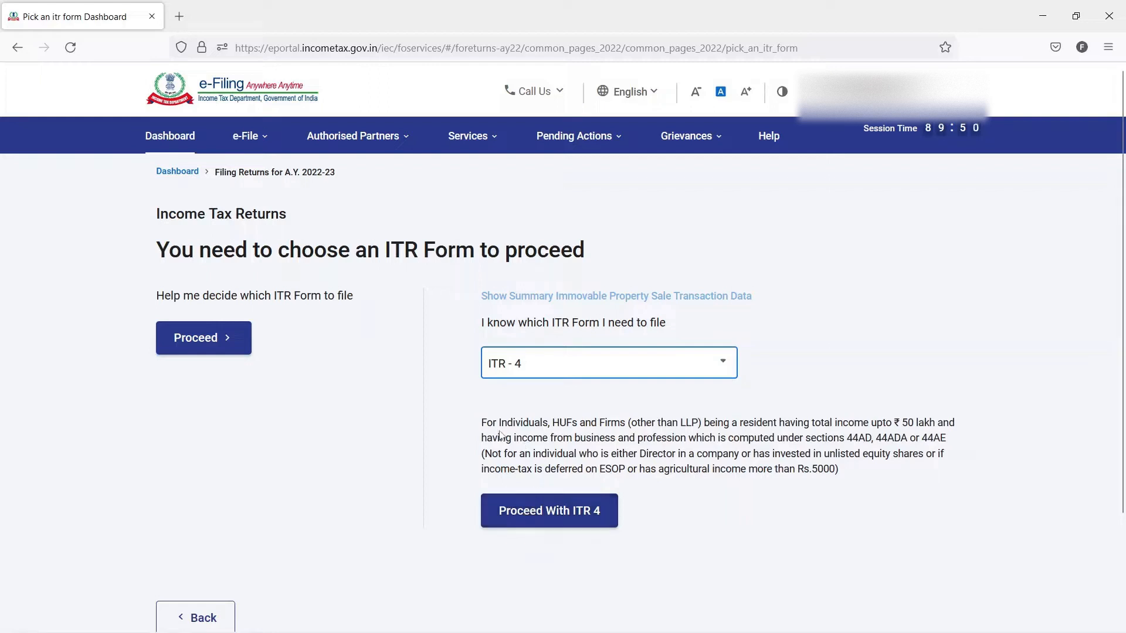
# - Examine the ITR-4 eligibility text, covering the income limit, business and profession income, directorship, unlisted shares, ESOP and agricultural income conditions
pyautogui.moveTo(481, 423); pyautogui.dragTo(924, 424)
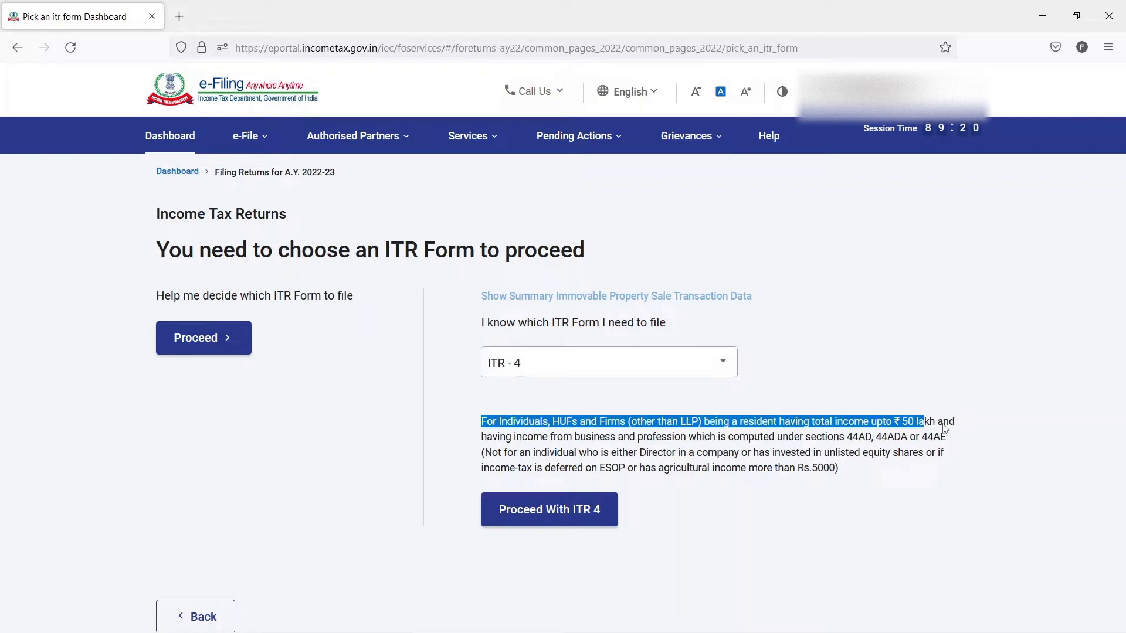
pyautogui.click(969, 428)
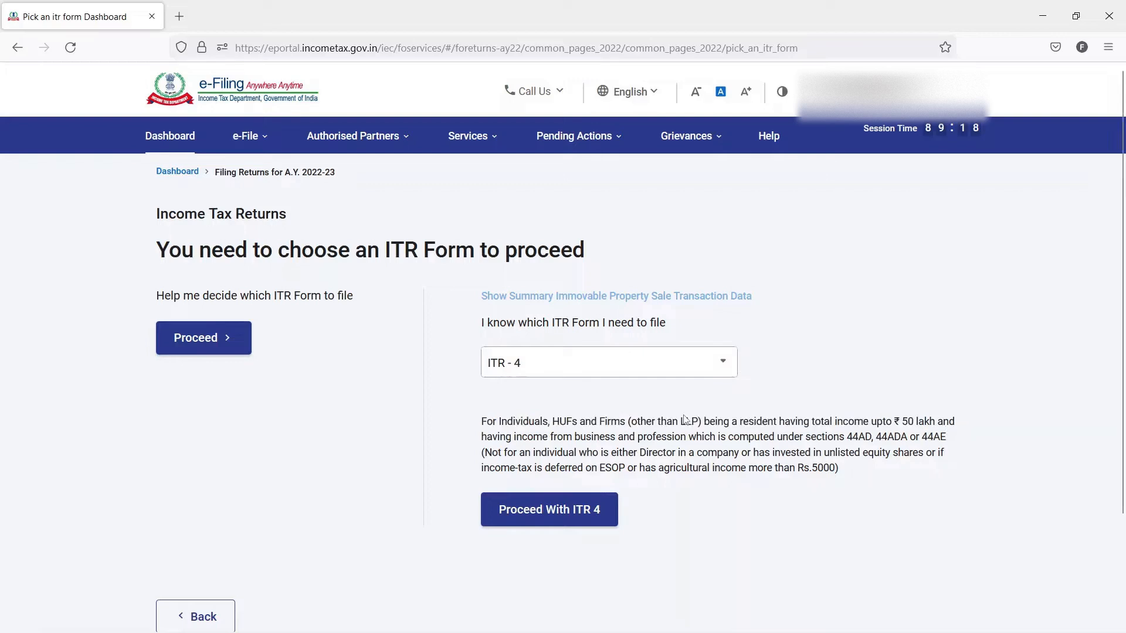
pyautogui.scroll(-1, 620, 429)
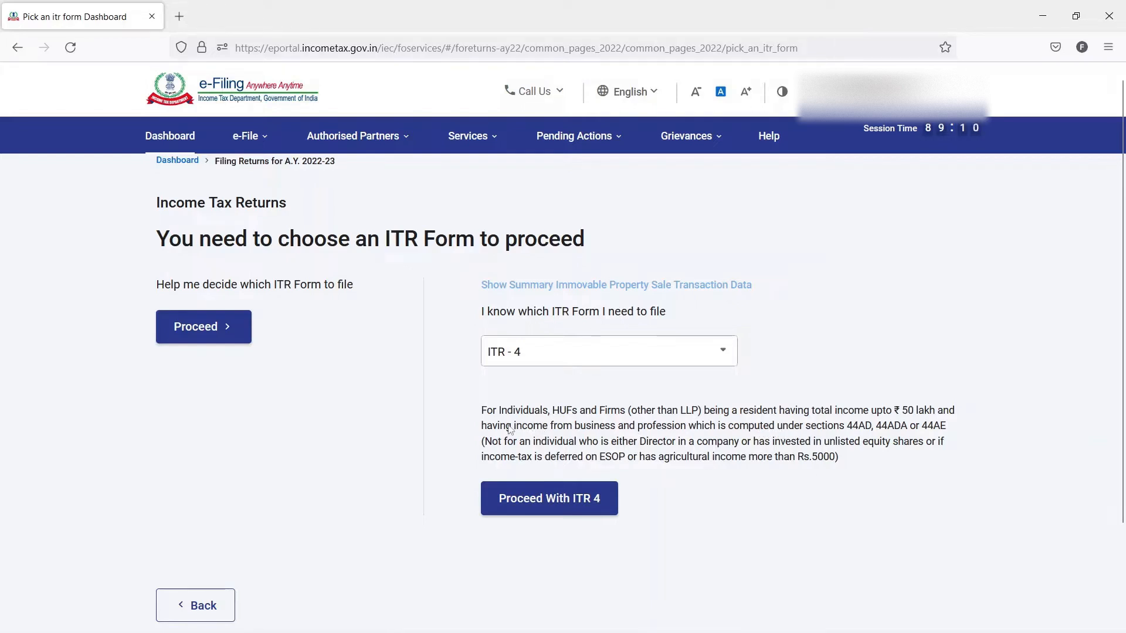
pyautogui.moveTo(515, 431); pyautogui.dragTo(687, 431)
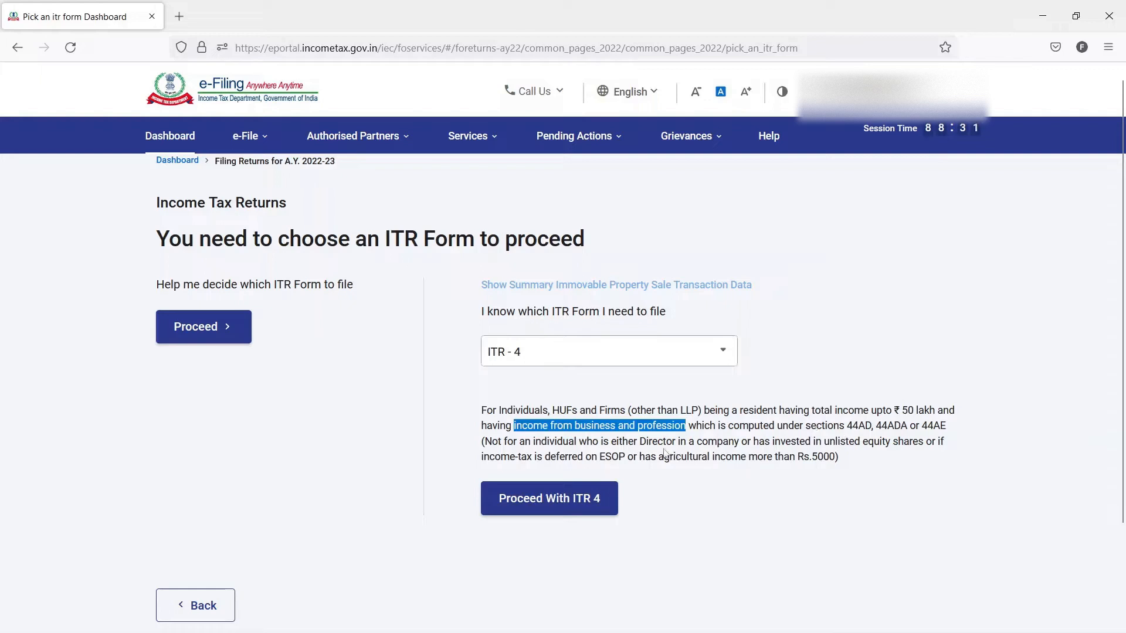
pyautogui.moveTo(628, 446); pyautogui.dragTo(752, 449)
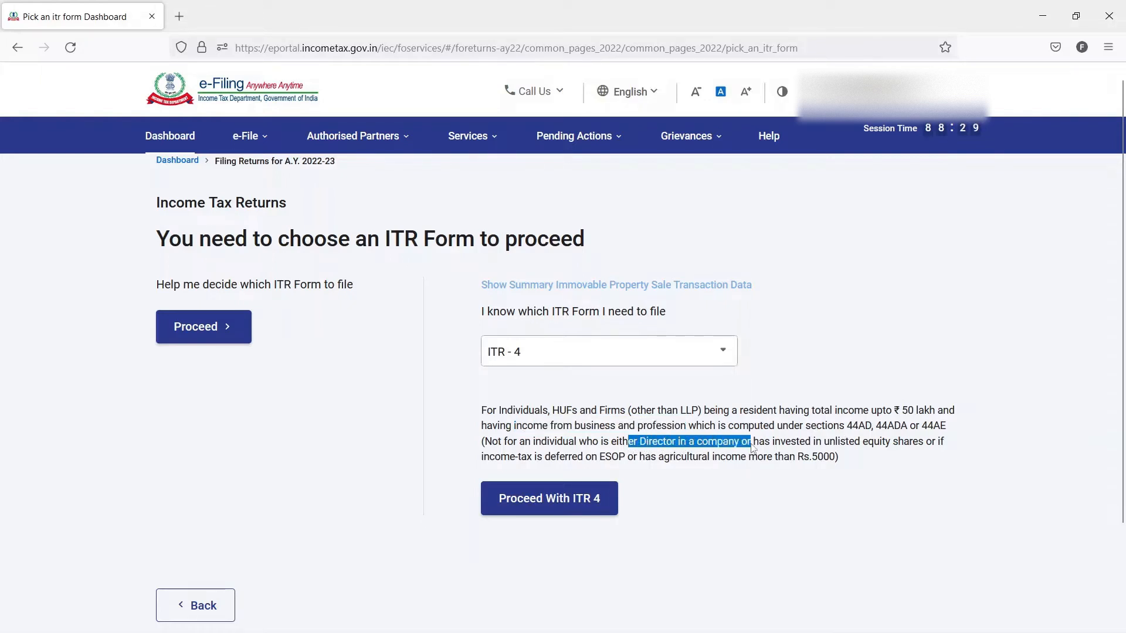
pyautogui.moveTo(821, 449); pyautogui.dragTo(926, 452)
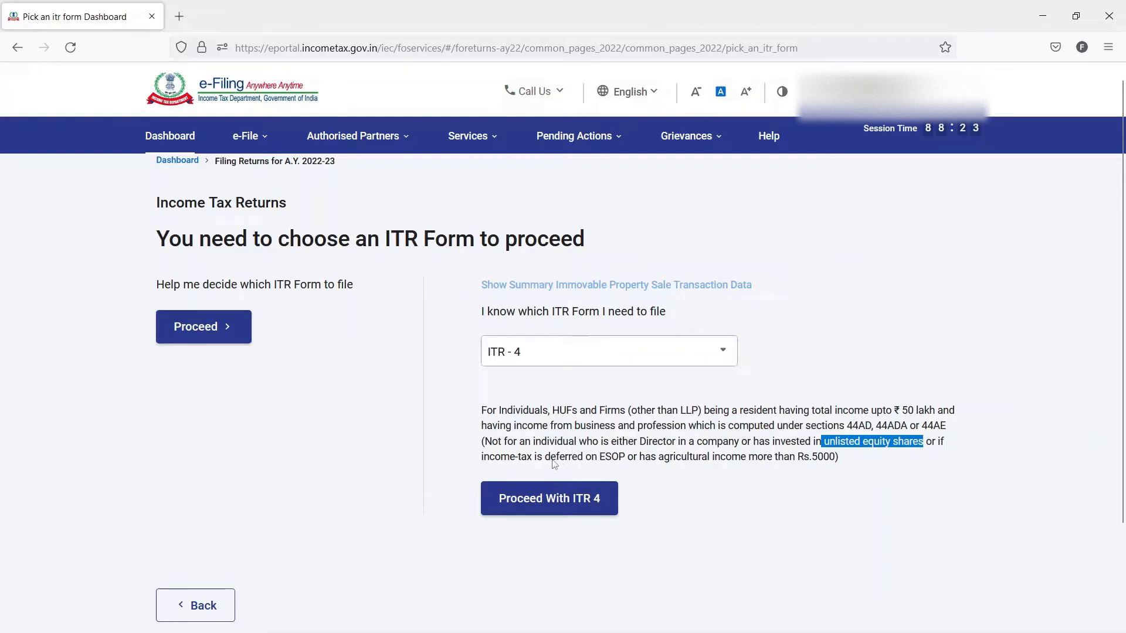
pyautogui.moveTo(553, 463); pyautogui.dragTo(672, 468)
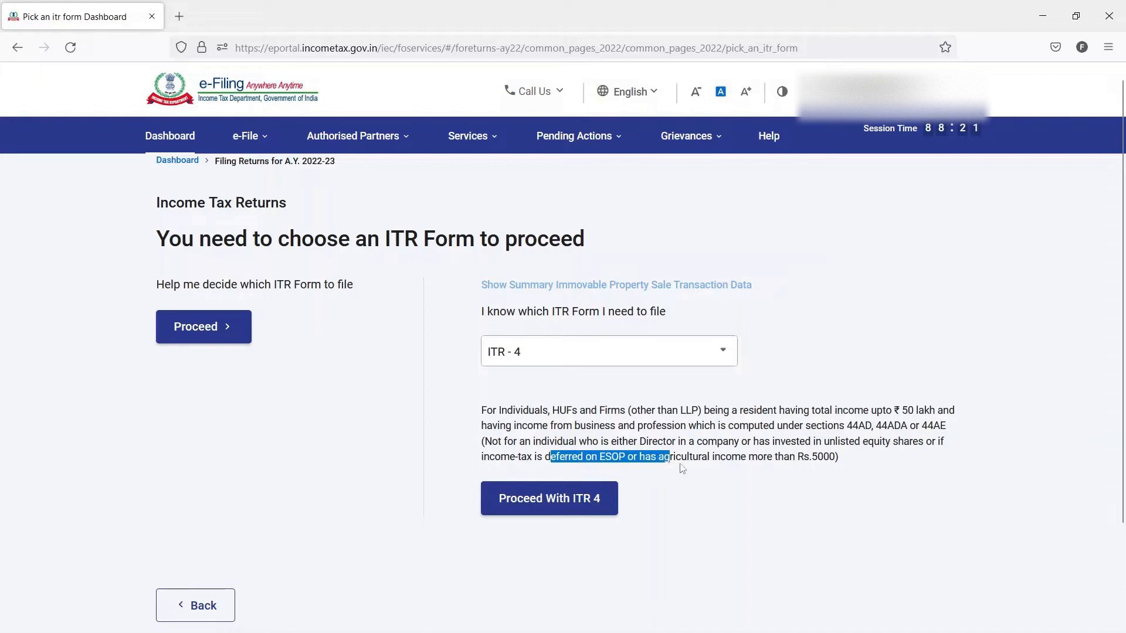
pyautogui.click(749, 468)
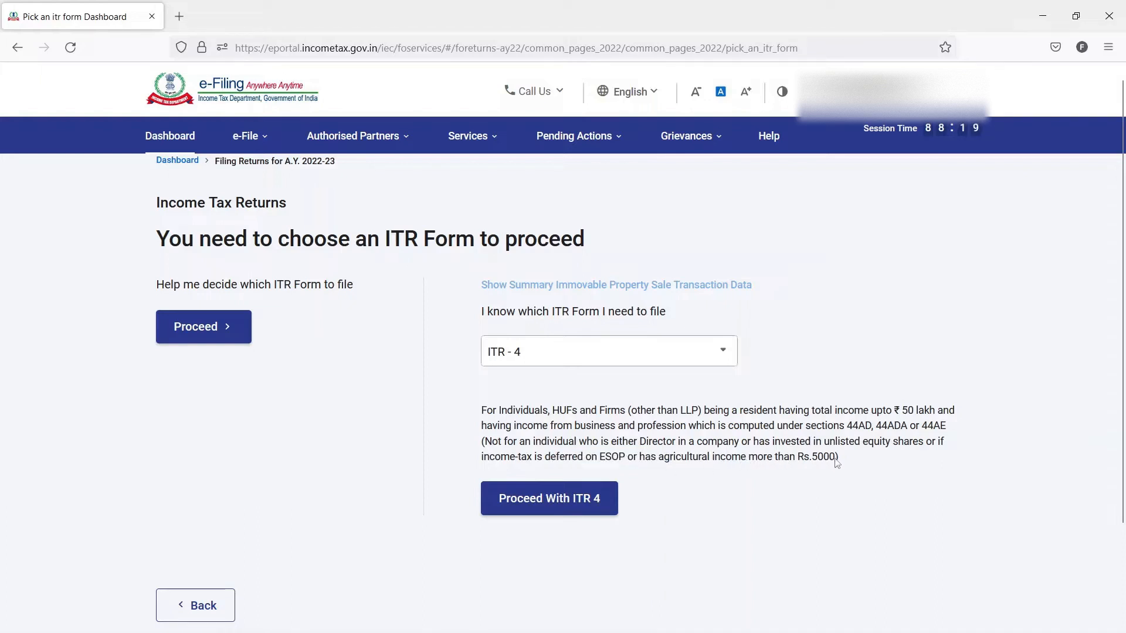
pyautogui.moveTo(835, 464); pyautogui.dragTo(676, 464)
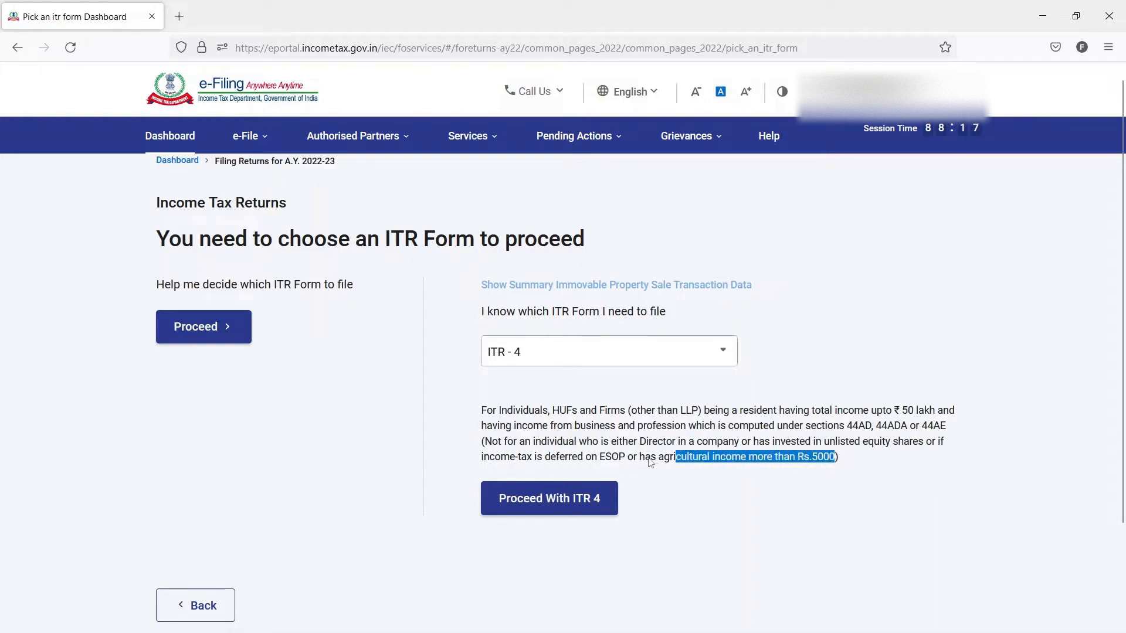
pyautogui.click(650, 463)
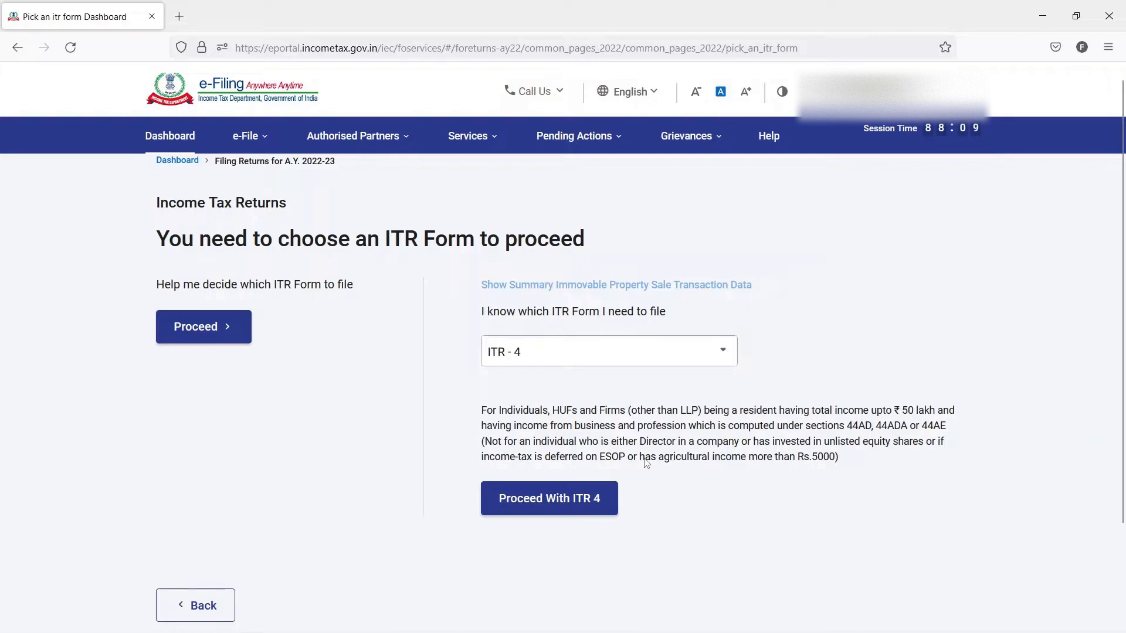
# - Begin the ITR-4 return with taxable income above the basic exemption limit as the filing reason, and dismiss the pre-filled return notice
pyautogui.click(591, 498)
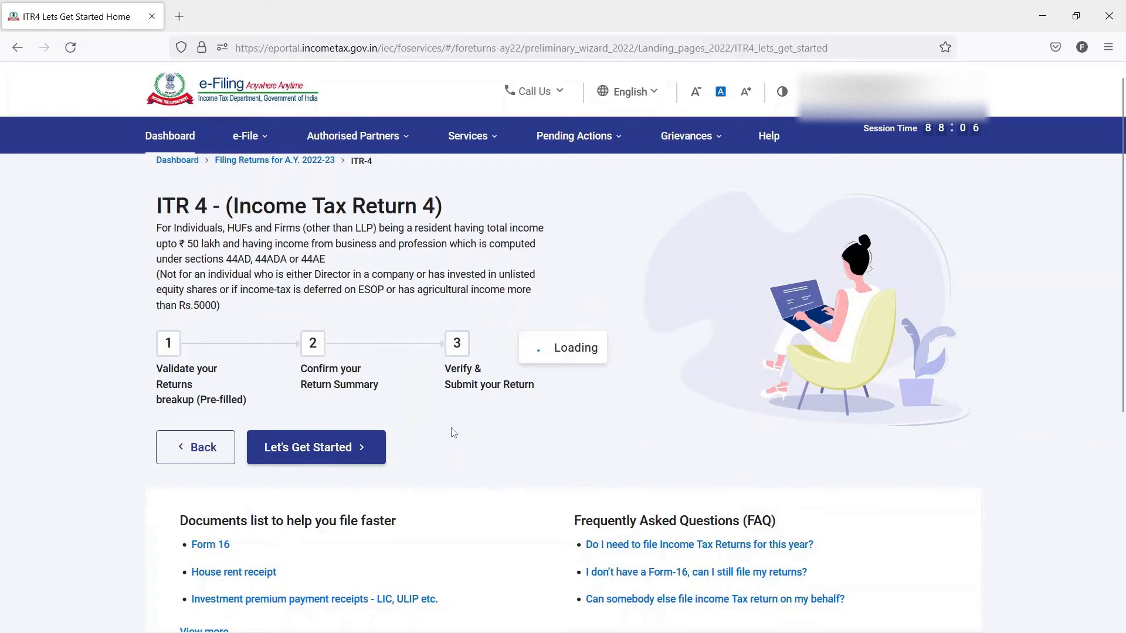
pyautogui.click(320, 459)
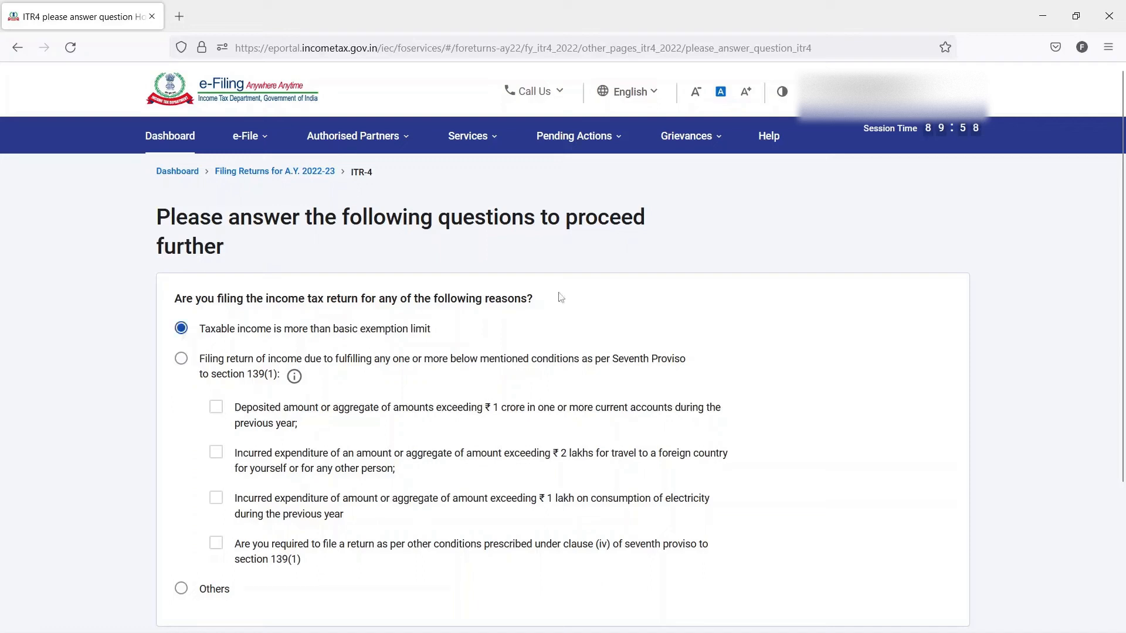
pyautogui.scroll(-2, 569, 297)
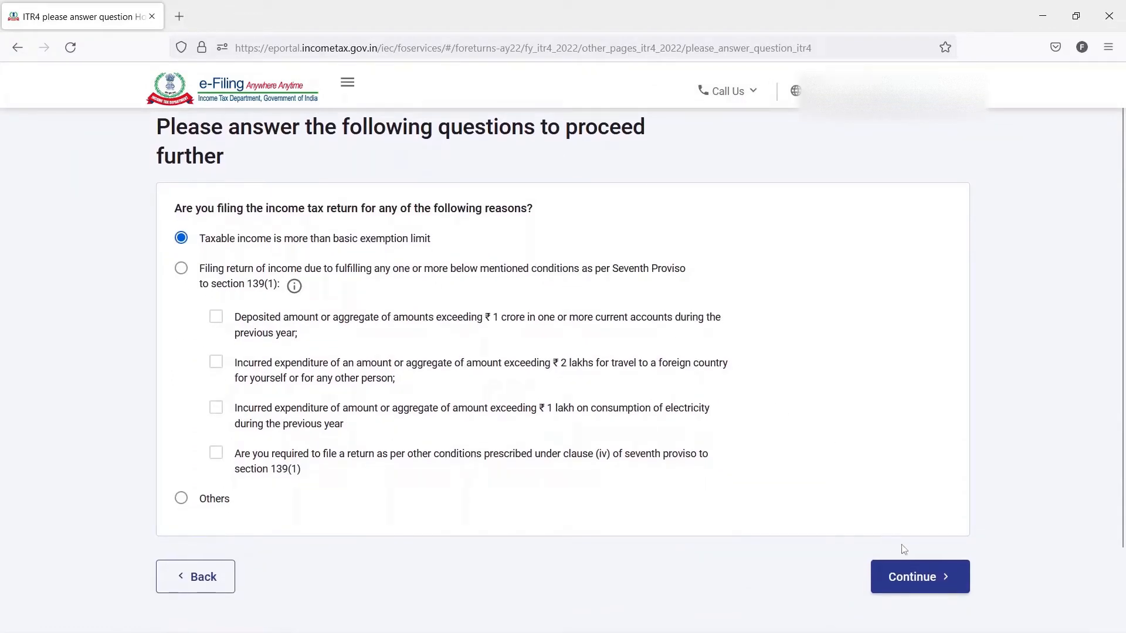
pyautogui.click(904, 580)
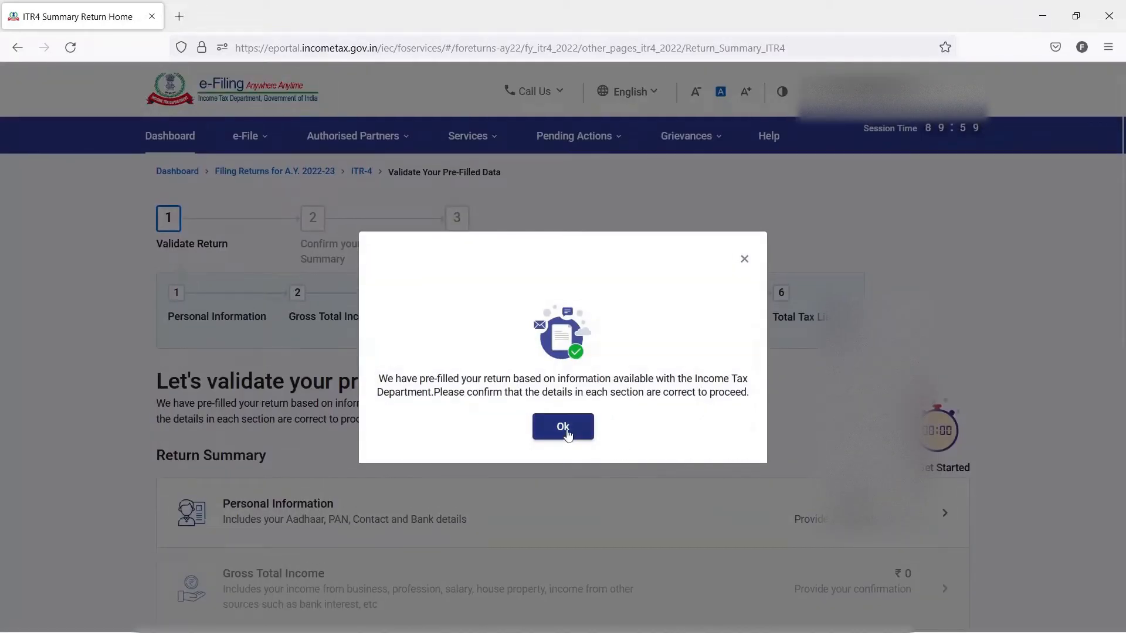
pyautogui.click(565, 429)
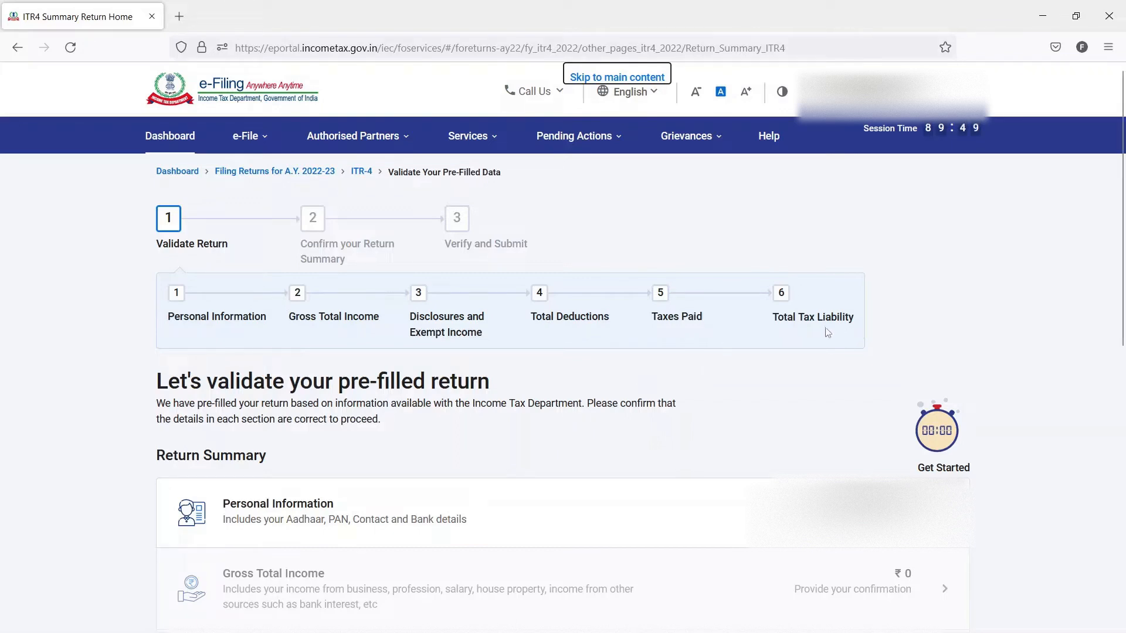
# - Look over the six validation stages, then open the Personal Information section and view its contact and filing section details
pyautogui.moveTo(849, 317); pyautogui.dragTo(166, 321)
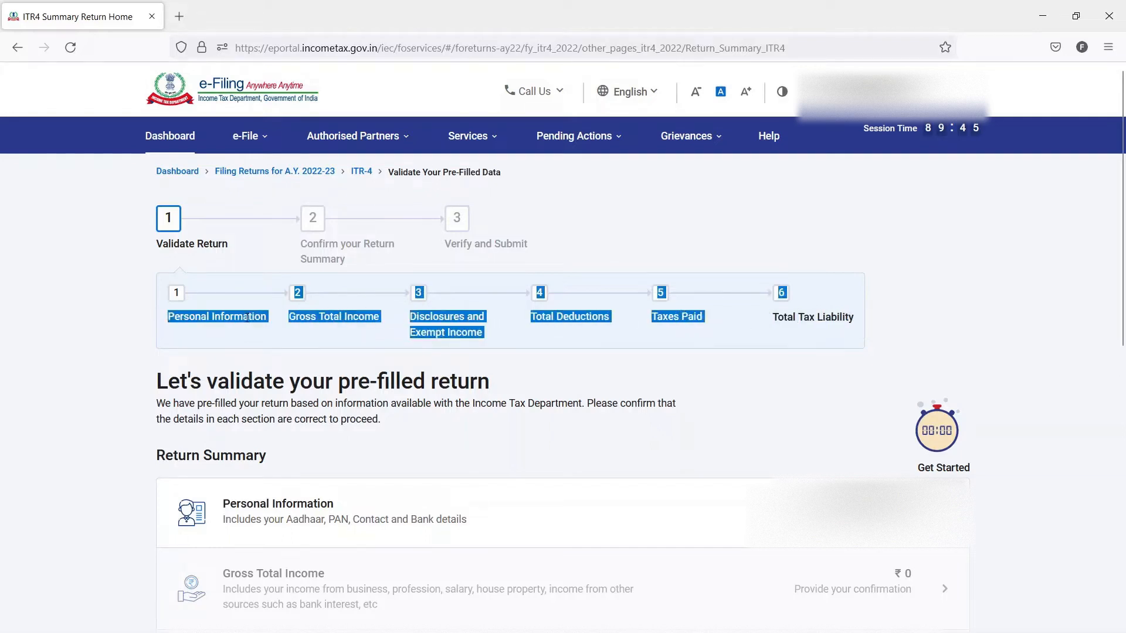
pyautogui.click(210, 336)
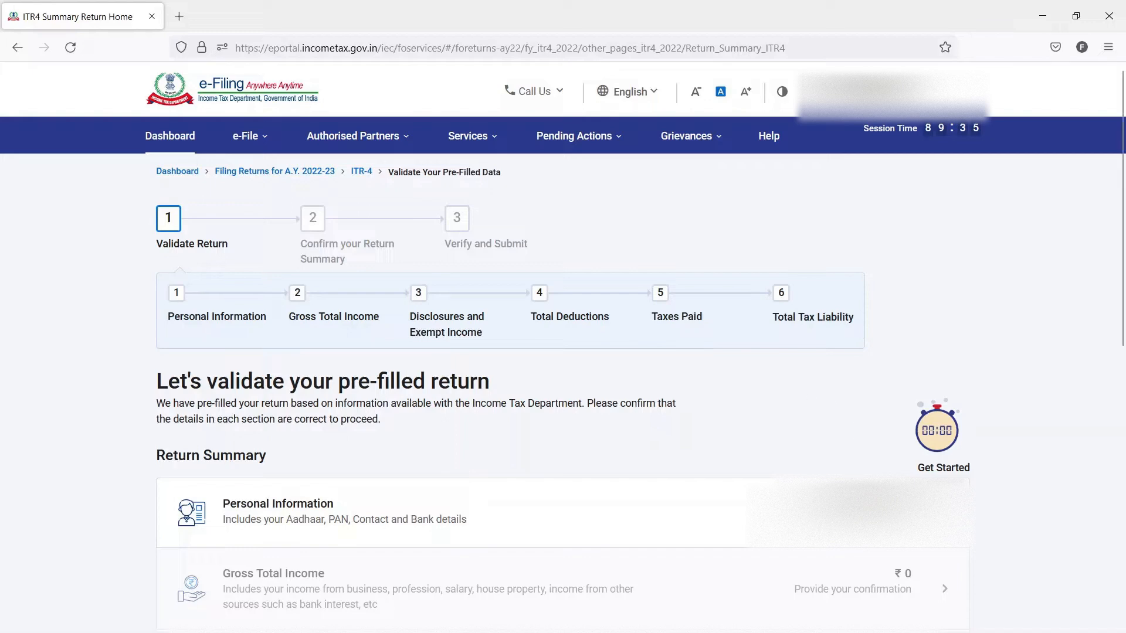
pyautogui.click(876, 512)
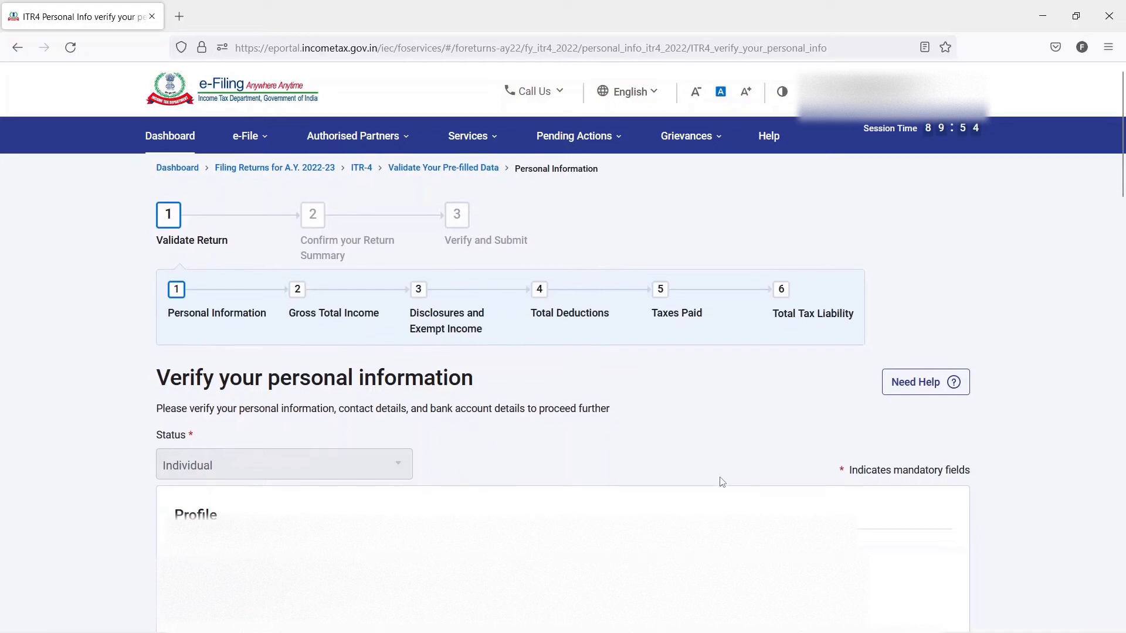
pyautogui.scroll(-10, 722, 482)
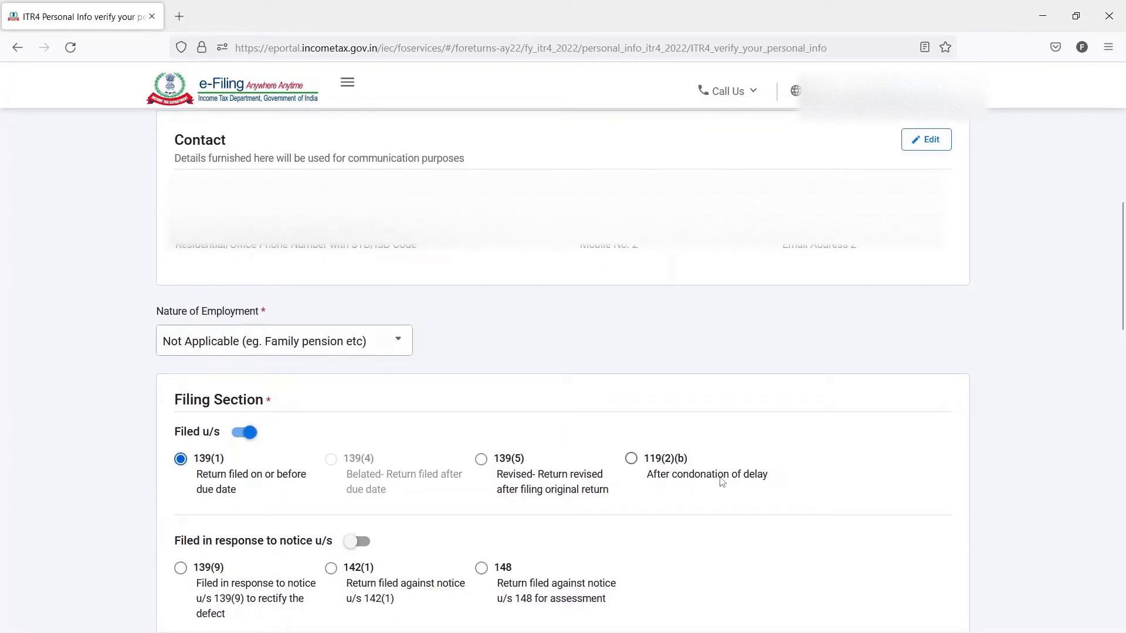
# - Review the Nature of Employment choices and choose Not Applicable (eg. Family pension etc)
pyautogui.scroll(-3, 722, 482)
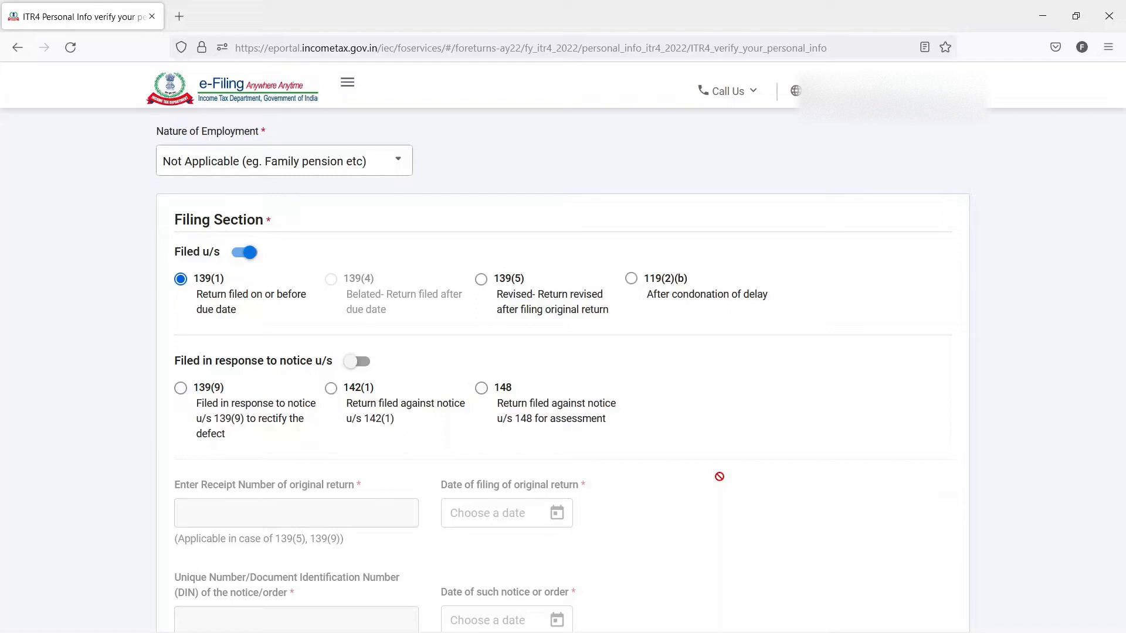
pyautogui.click(381, 160)
pyautogui.scroll(2, 345, 224)
pyautogui.scroll(-2, 344, 224)
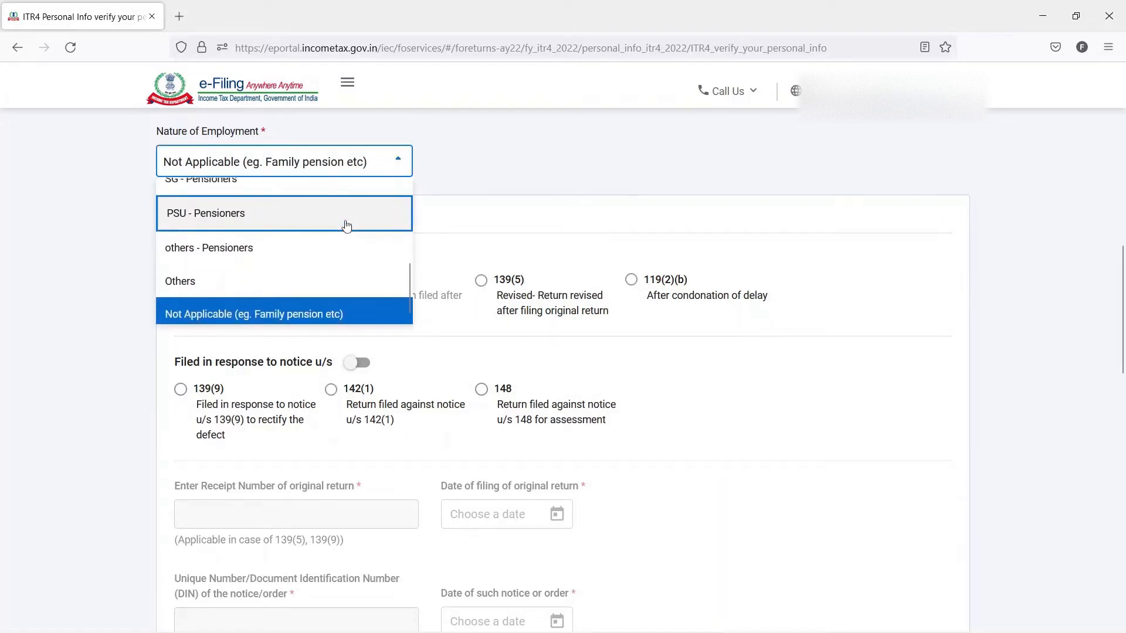
pyautogui.scroll(2, 346, 225)
pyautogui.scroll(4, 346, 225)
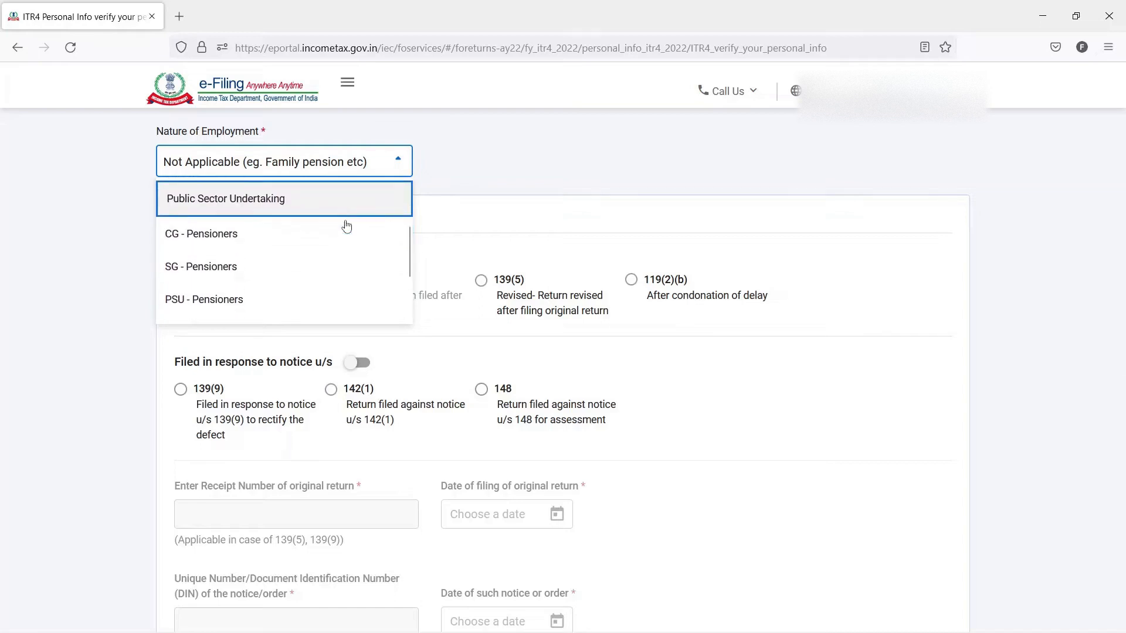
pyautogui.scroll(-4, 346, 226)
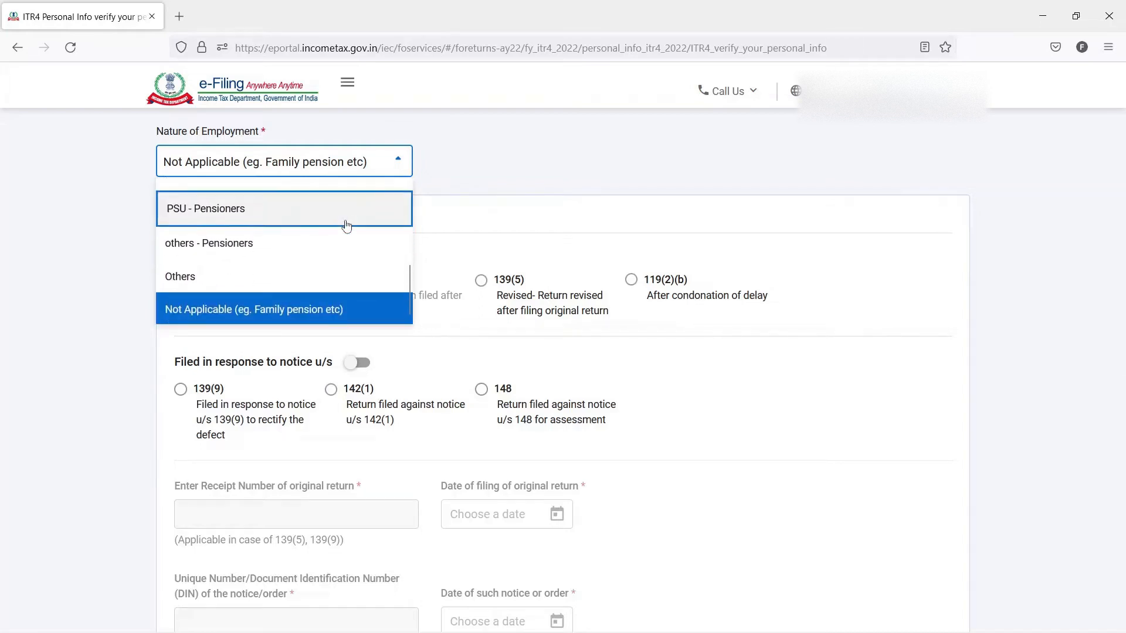
pyautogui.click(285, 312)
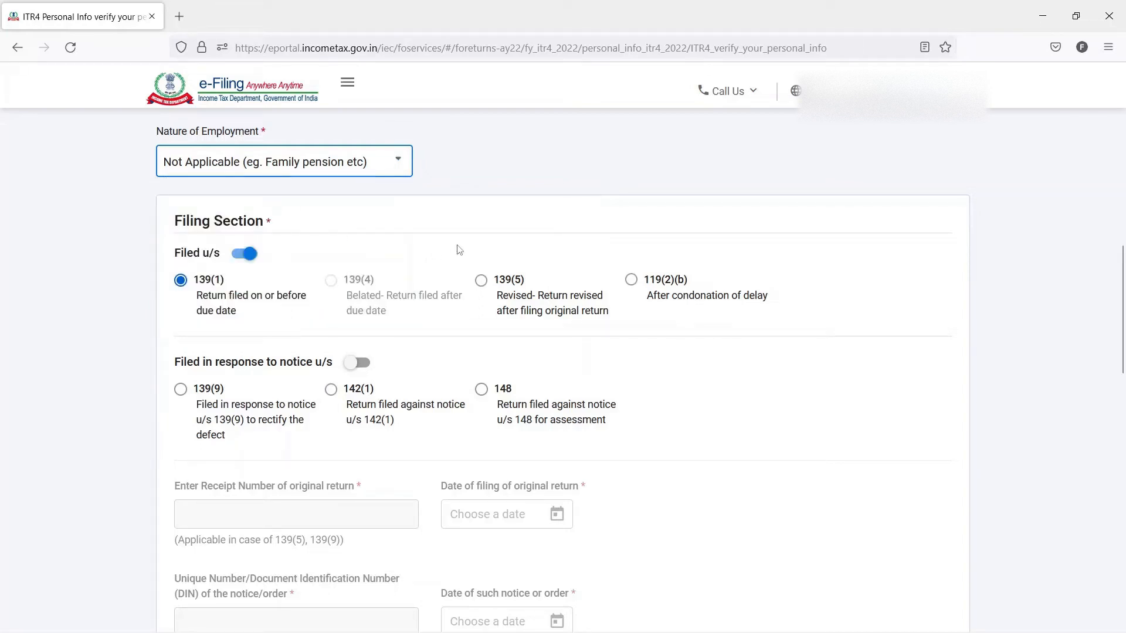
# - Examine the Filing Section, covering the 139(1) filing type, notice-based options, the 115BAC new tax regime question and the current assessment year option
pyautogui.scroll(-1, 459, 250)
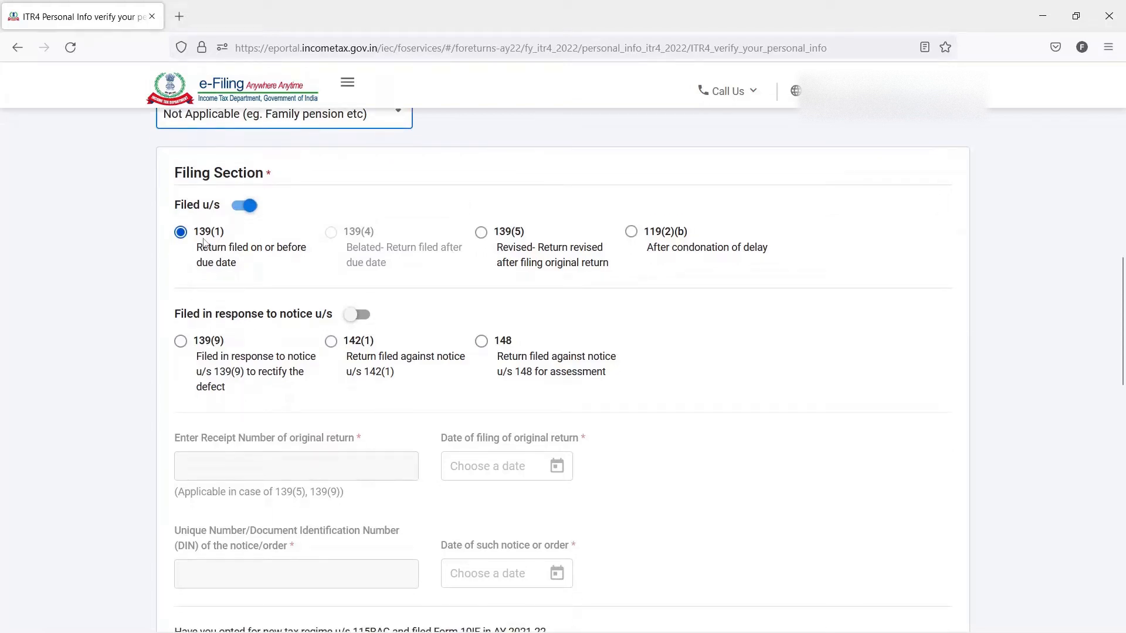
pyautogui.scroll(-1, 206, 235)
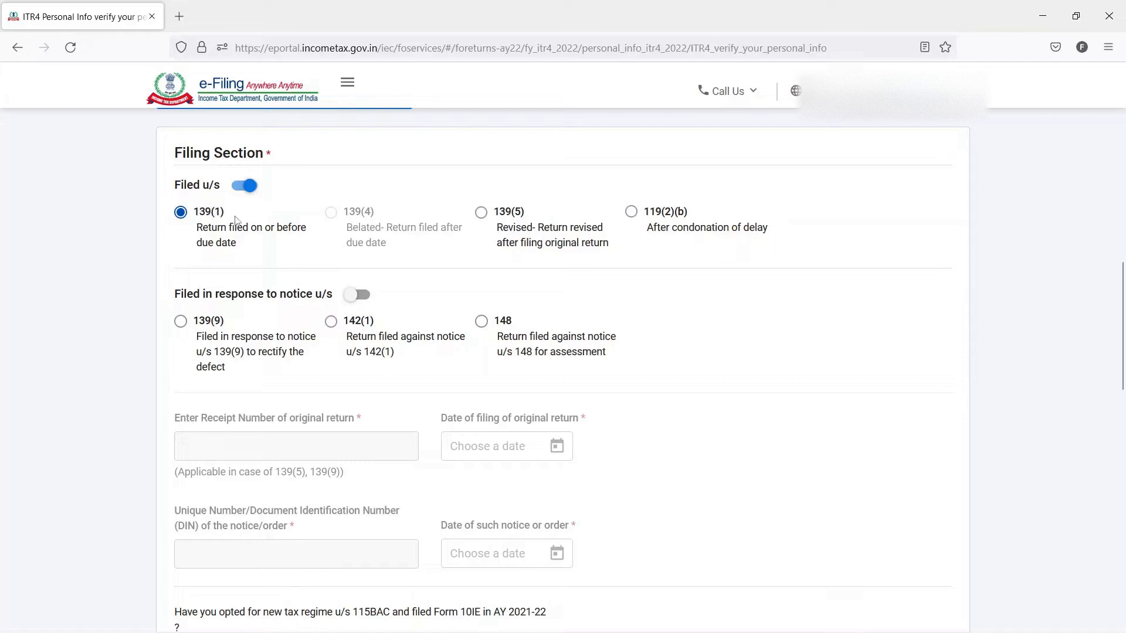
pyautogui.scroll(-4, 320, 233)
pyautogui.scroll(-5, 660, 334)
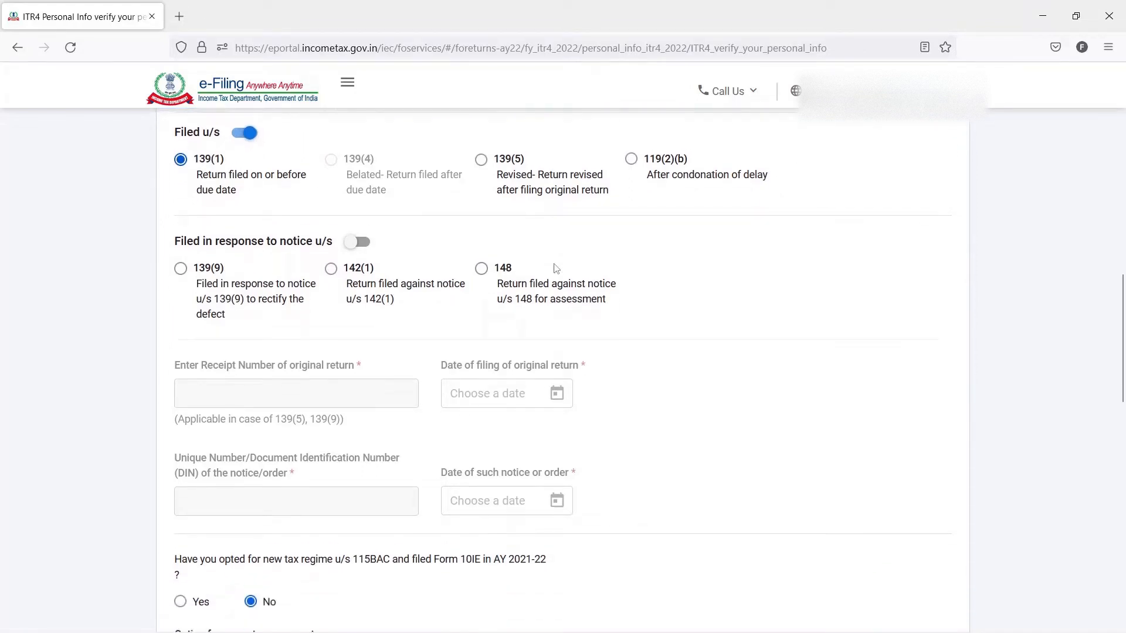
pyautogui.scroll(-2, 662, 341)
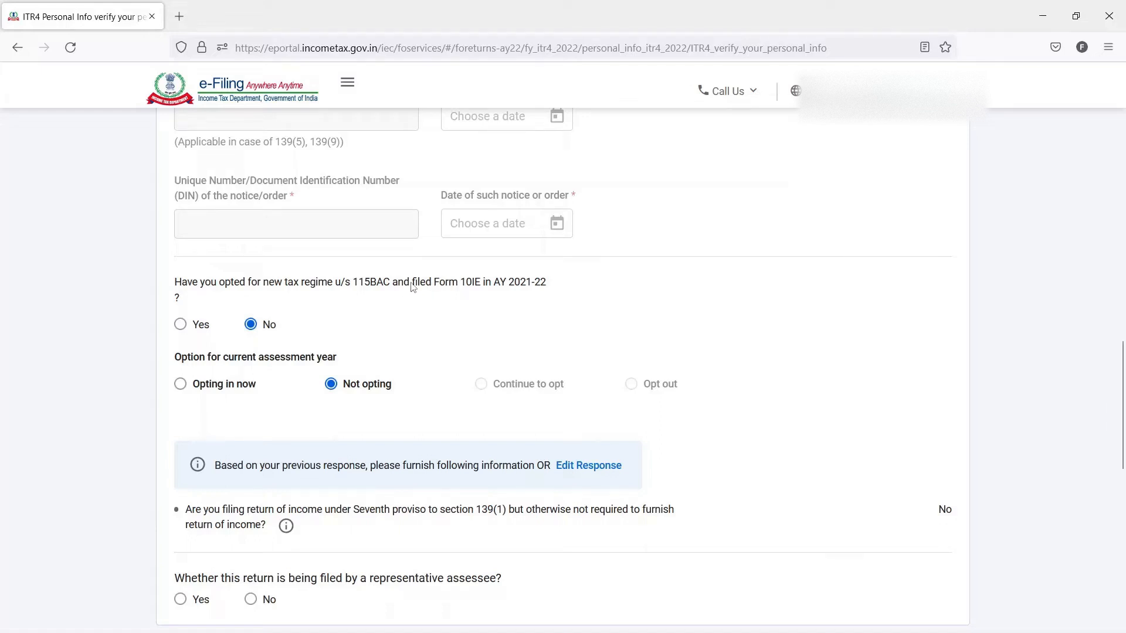
pyautogui.moveTo(413, 287); pyautogui.dragTo(500, 288)
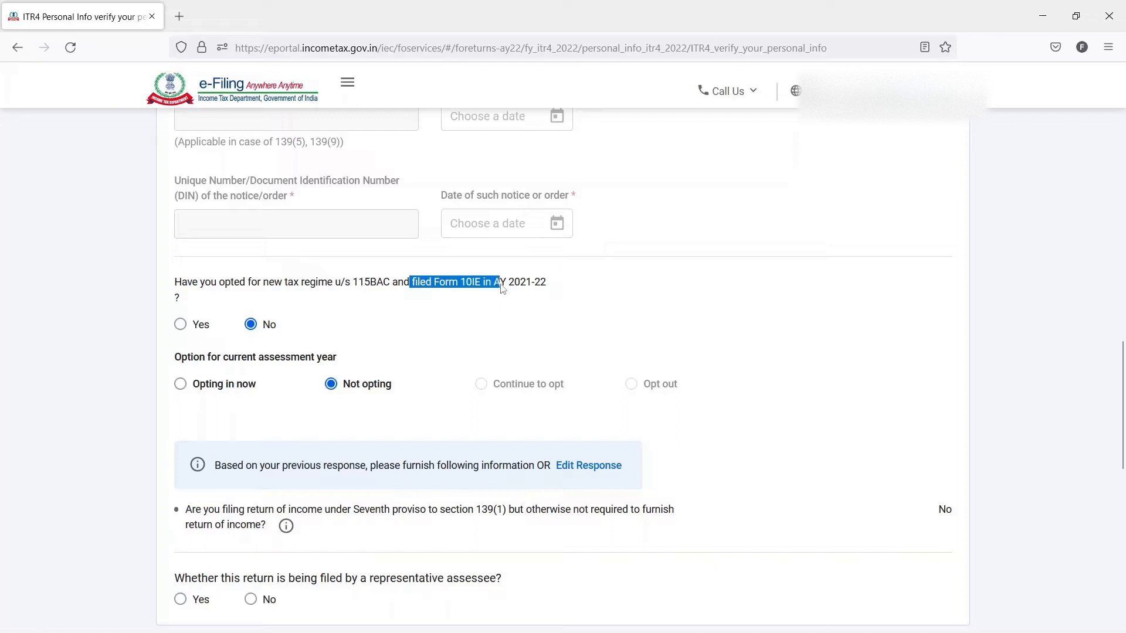
pyautogui.moveTo(403, 287); pyautogui.dragTo(493, 288)
pyautogui.click(440, 302)
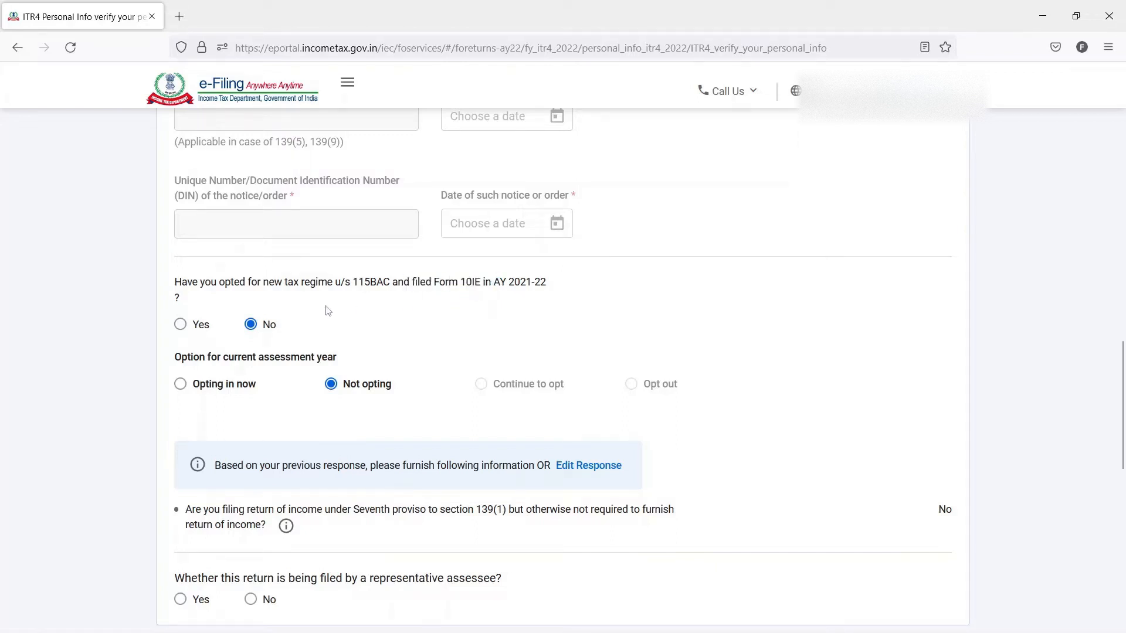
pyautogui.scroll(-1, 348, 293)
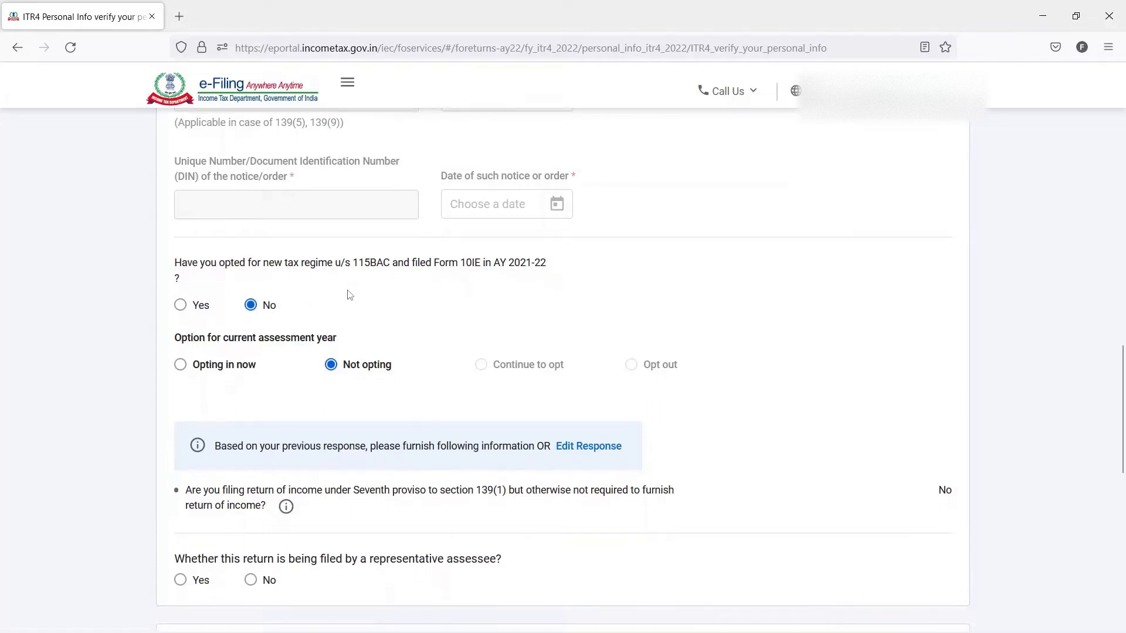
pyautogui.scroll(-1, 350, 295)
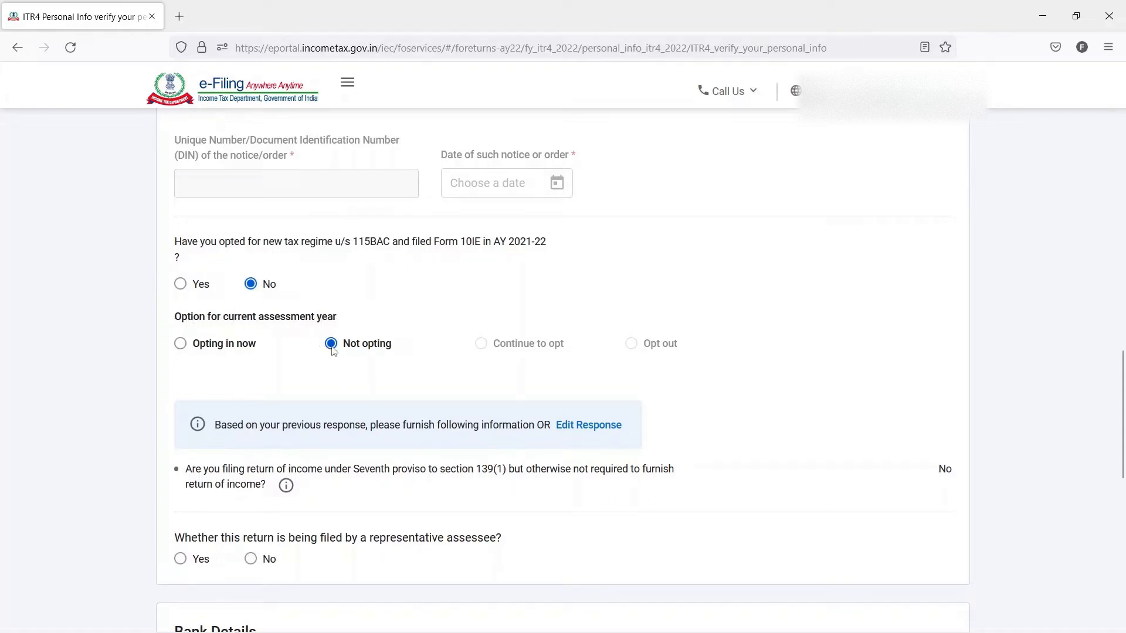
pyautogui.scroll(-1, 372, 346)
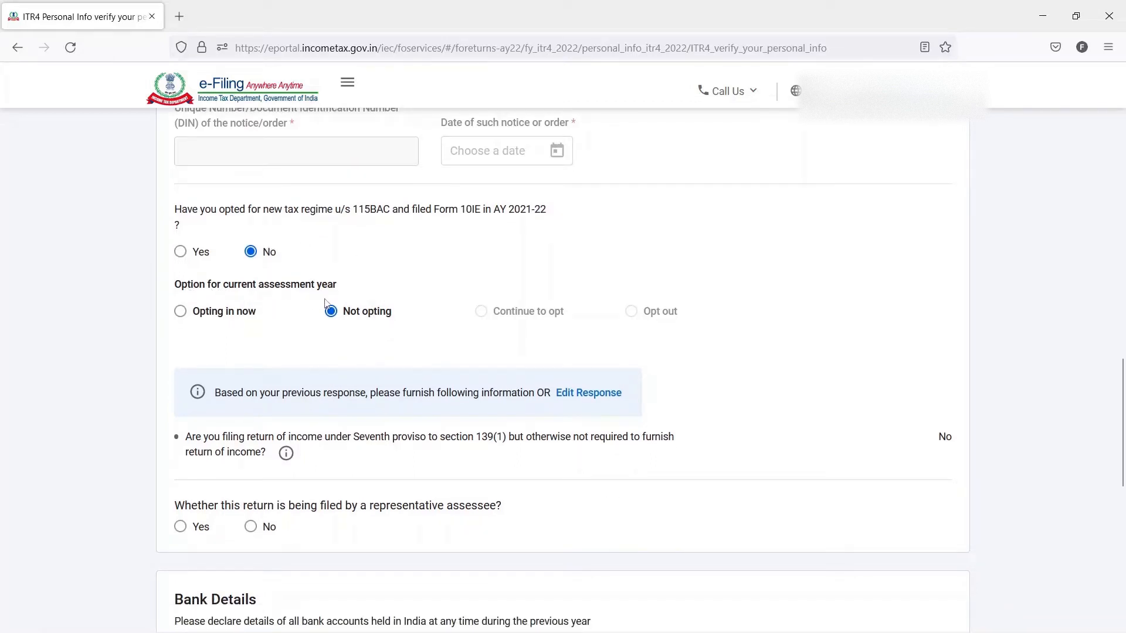
pyautogui.scroll(-2, 348, 297)
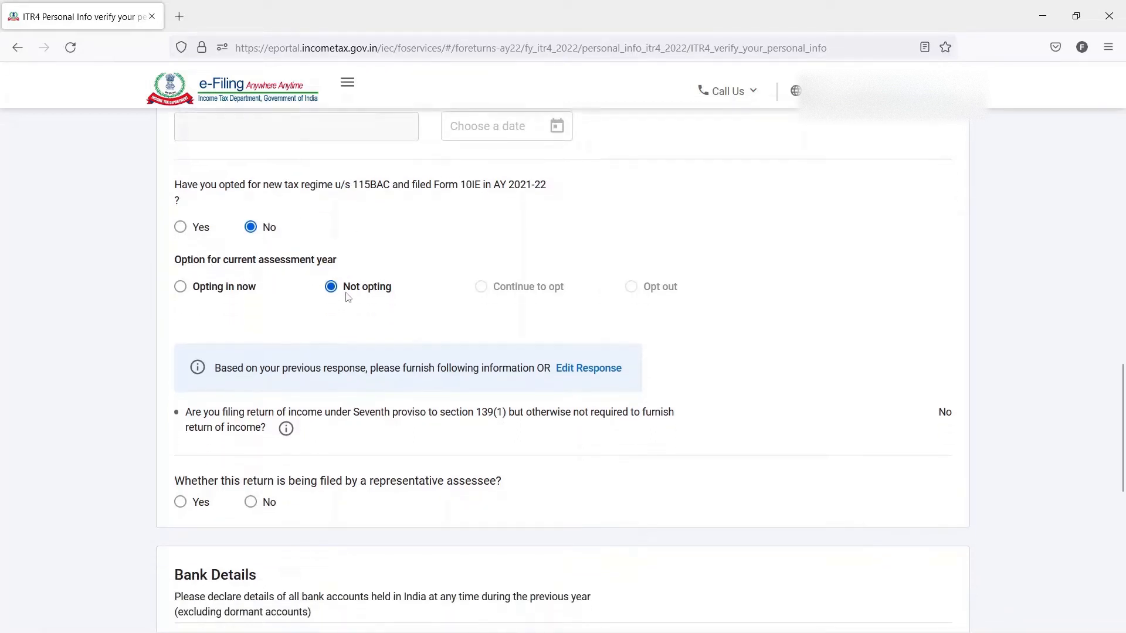
# - Answer No to whether the return is being filed by a representative assessee
pyautogui.scroll(-3, 399, 277)
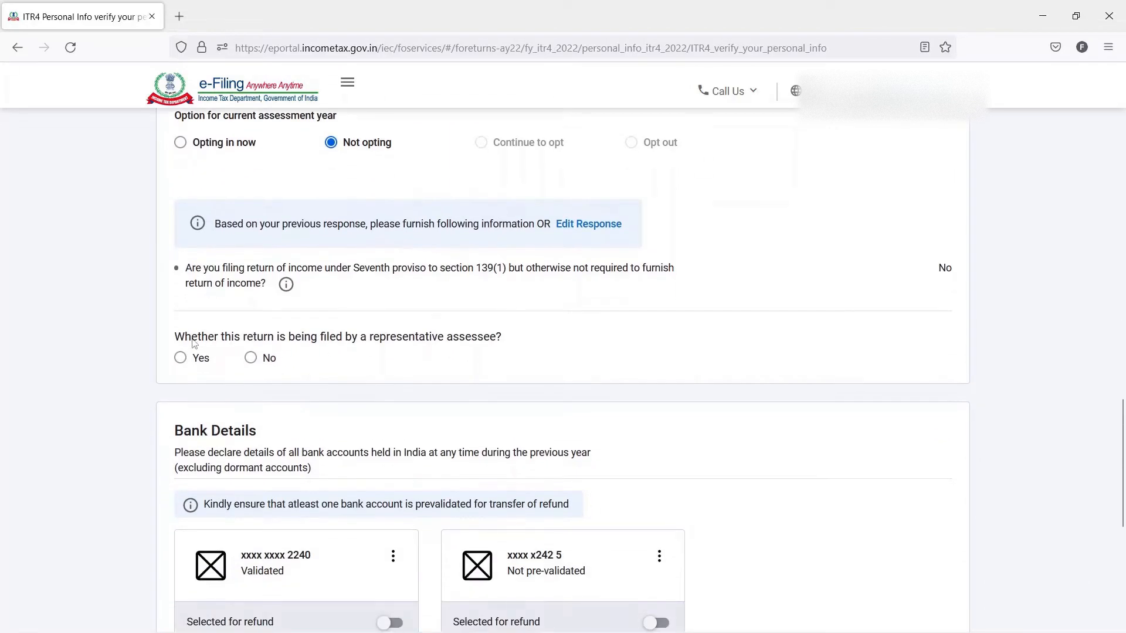
pyautogui.moveTo(185, 342); pyautogui.dragTo(510, 347)
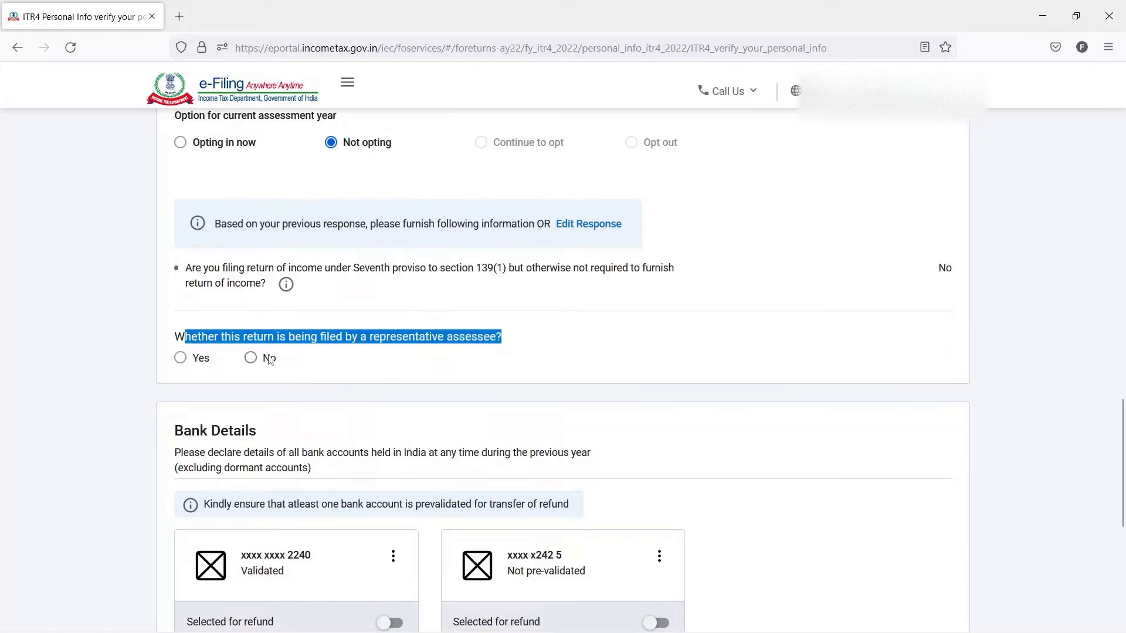
pyautogui.click(251, 357)
pyautogui.click(617, 350)
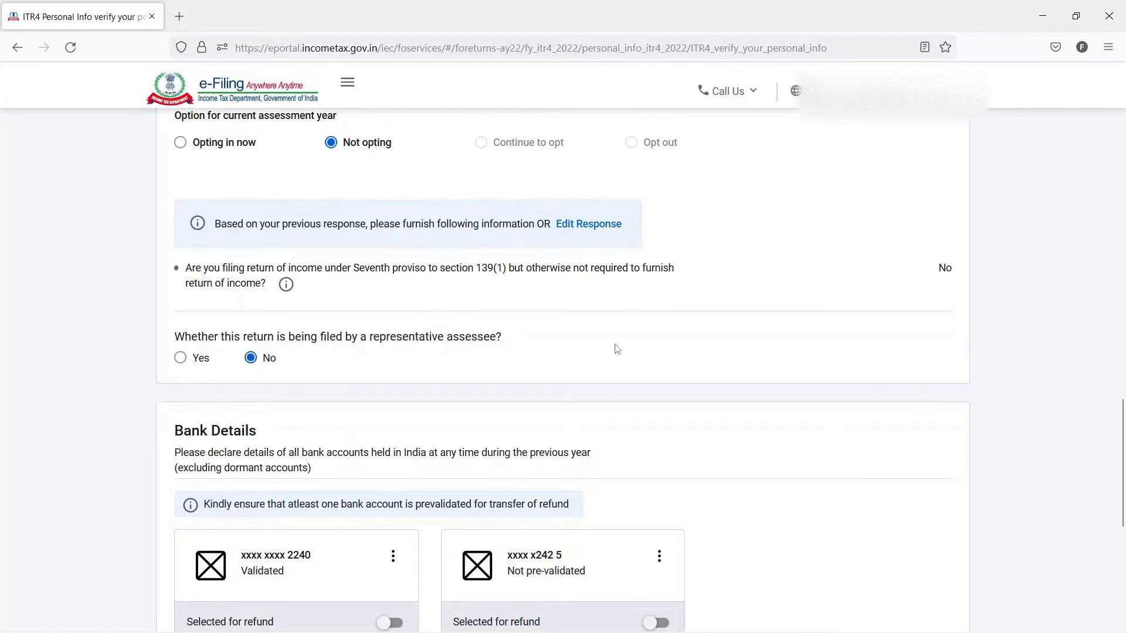
# - Select the validated bank account for refund in Bank Details and confirm the Personal Information section
pyautogui.scroll(-2, 616, 348)
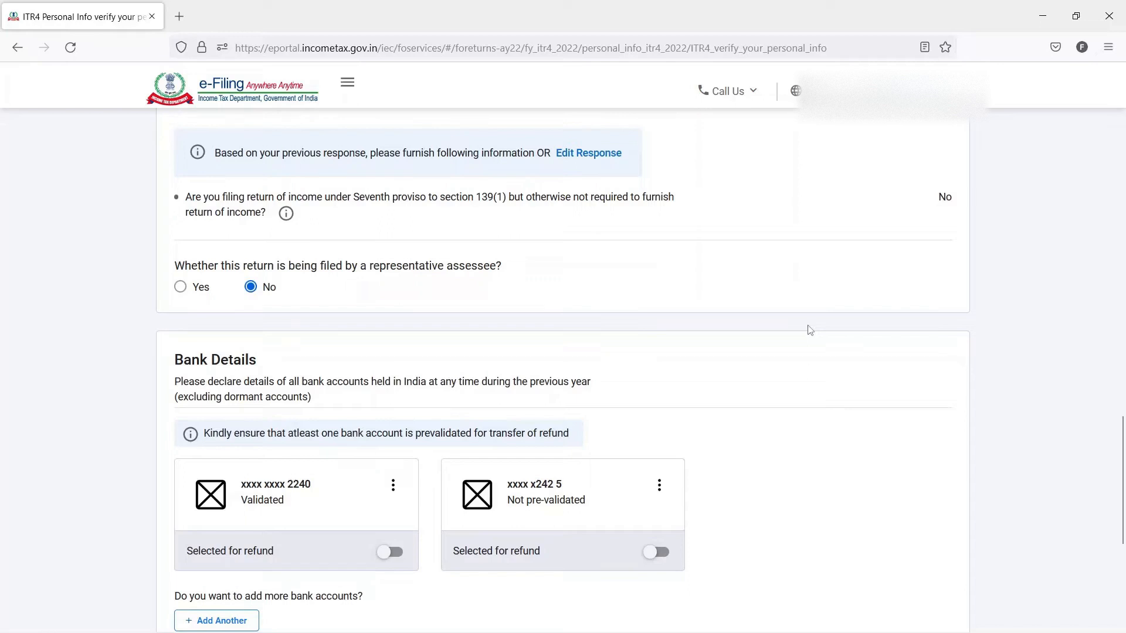
pyautogui.scroll(-1, 809, 330)
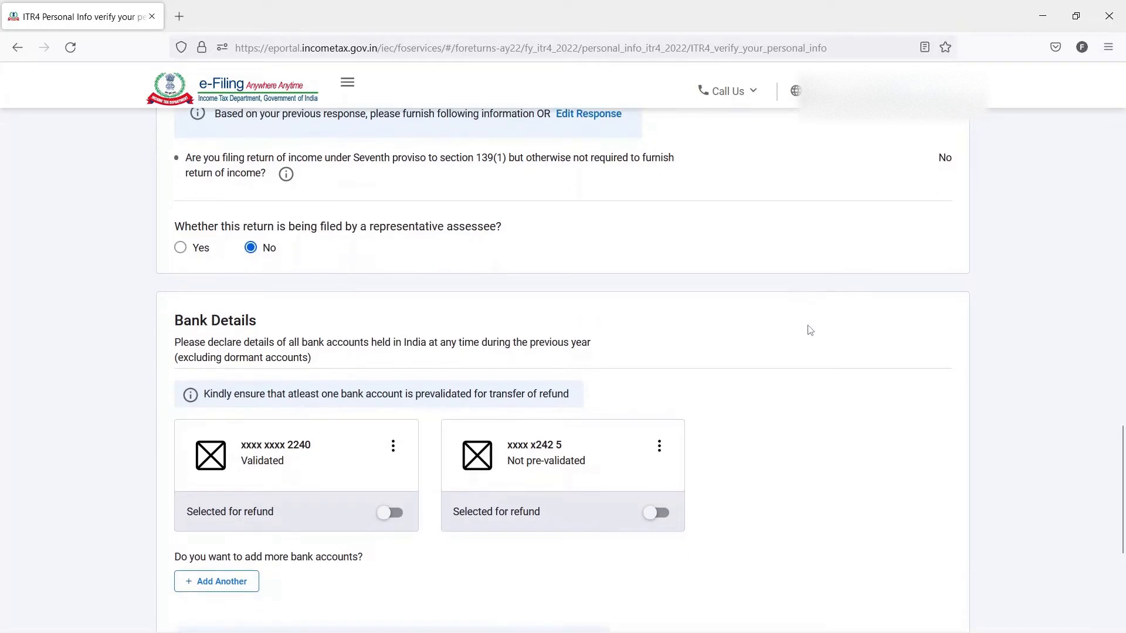
pyautogui.click(395, 513)
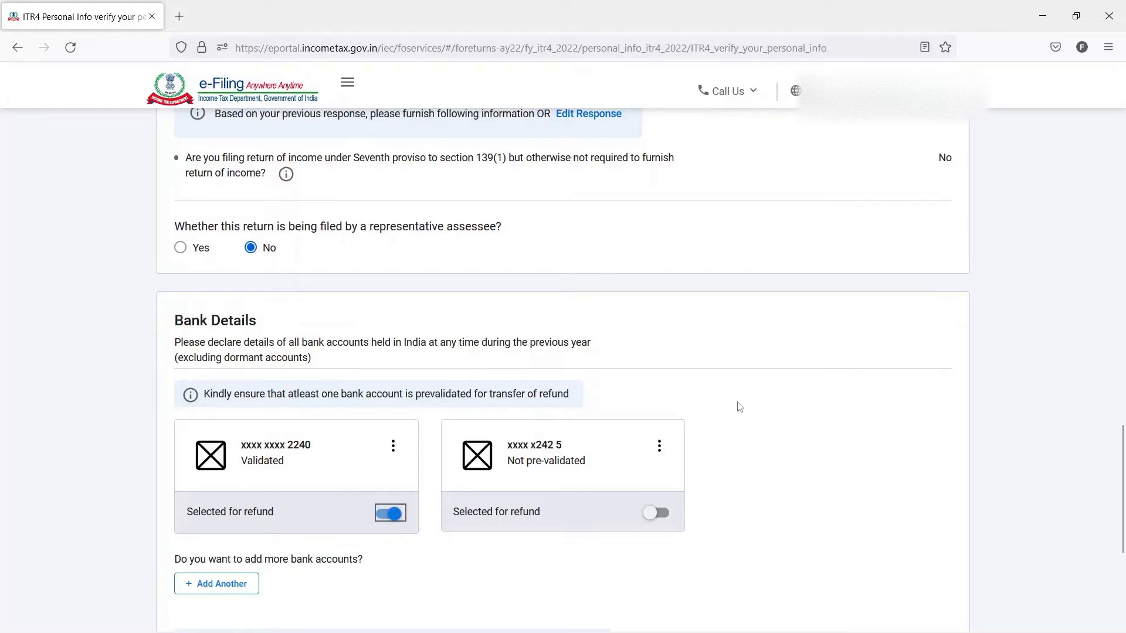
pyautogui.scroll(-2, 740, 407)
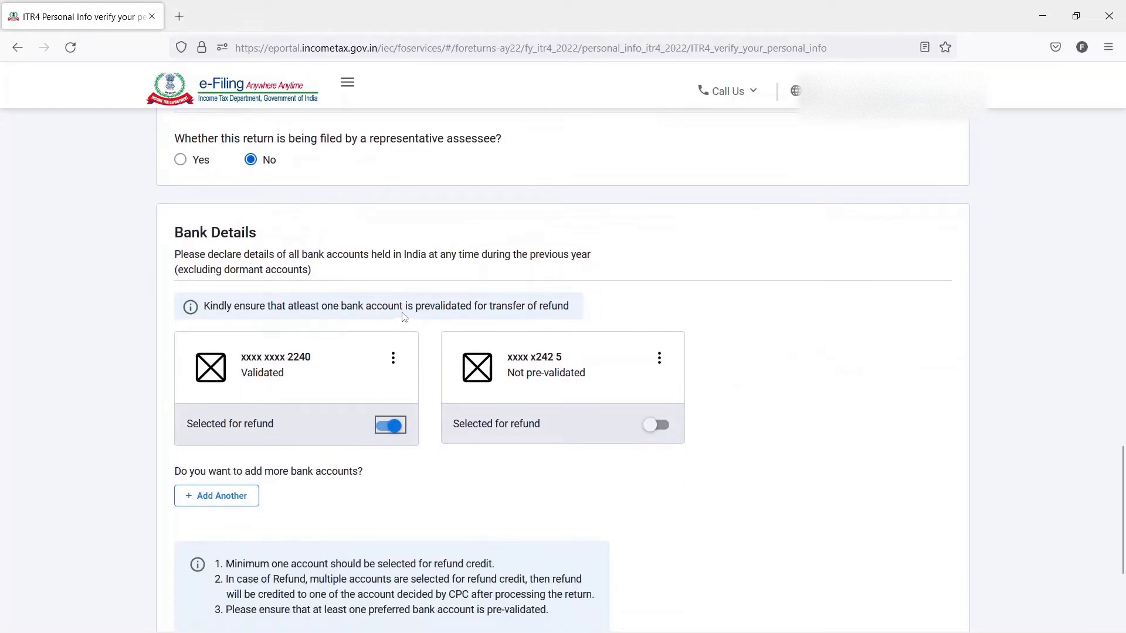
pyautogui.tripleClick(569, 306)
pyautogui.click(737, 334)
pyautogui.scroll(-4, 737, 333)
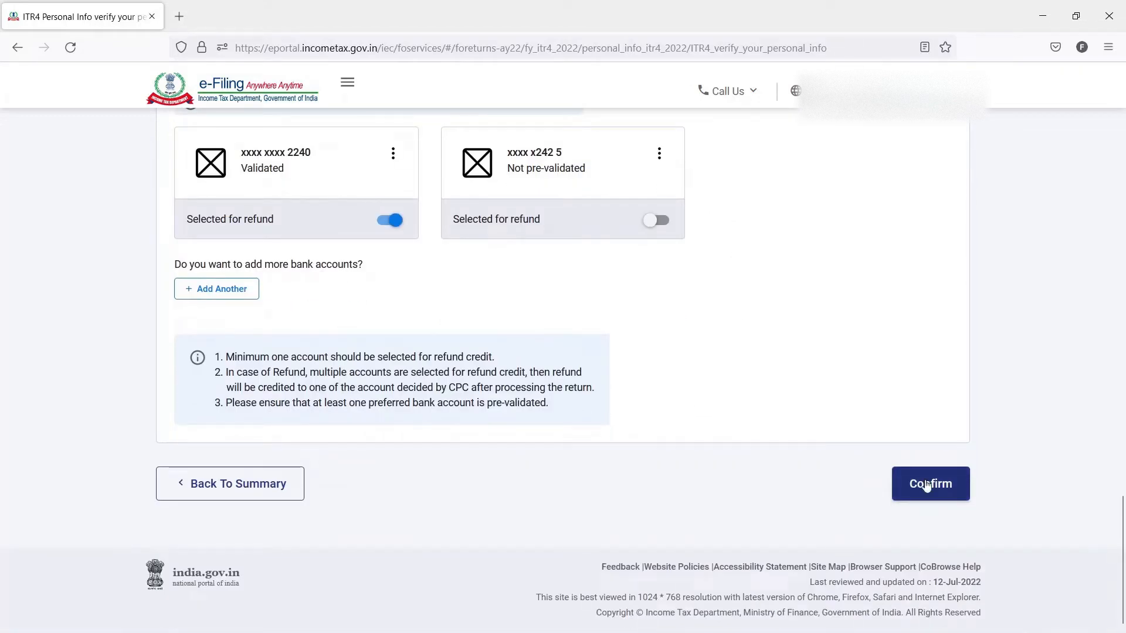
pyautogui.click(927, 486)
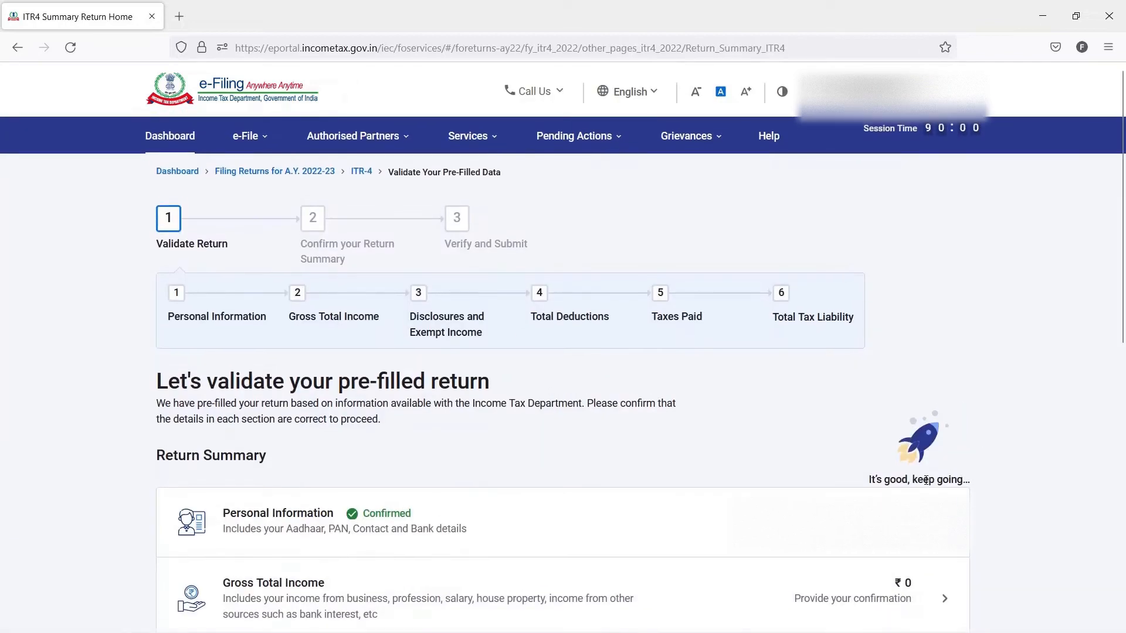
# - Open the Gross Total Income section and skip the salary exemption questions
pyautogui.click(794, 598)
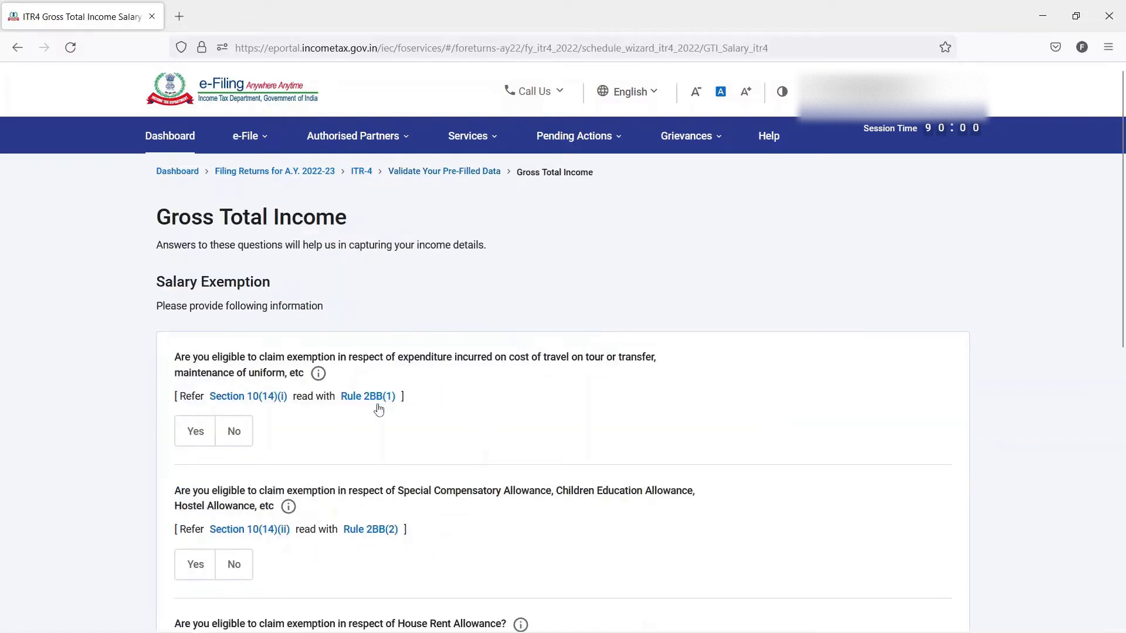
pyautogui.scroll(-8, 379, 410)
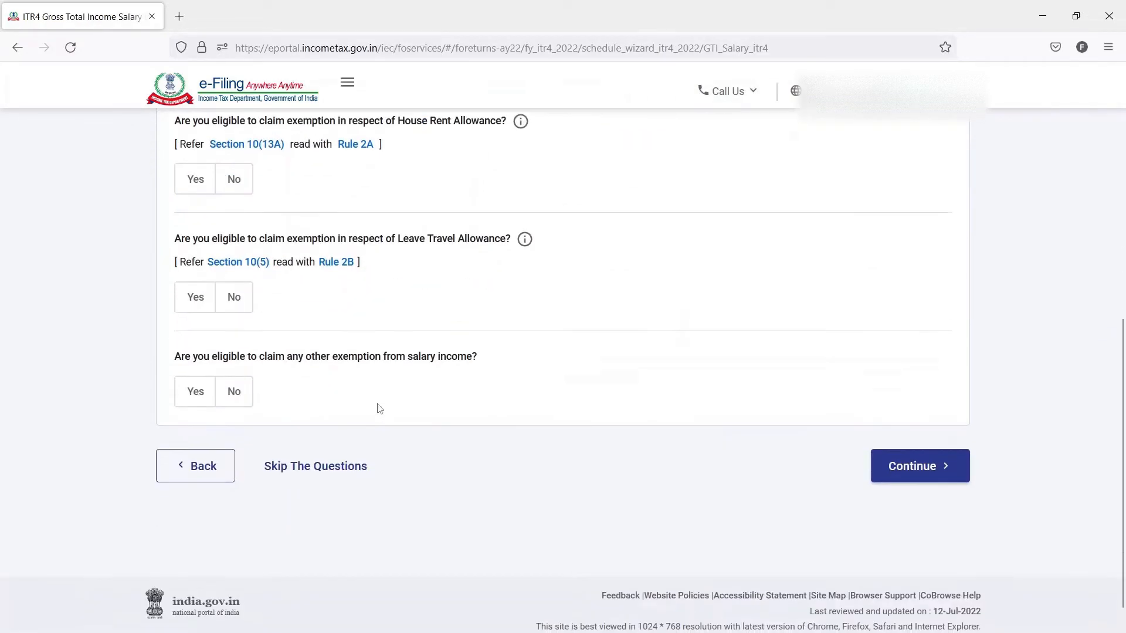
pyautogui.scroll(8, 379, 409)
pyautogui.scroll(-4, 379, 409)
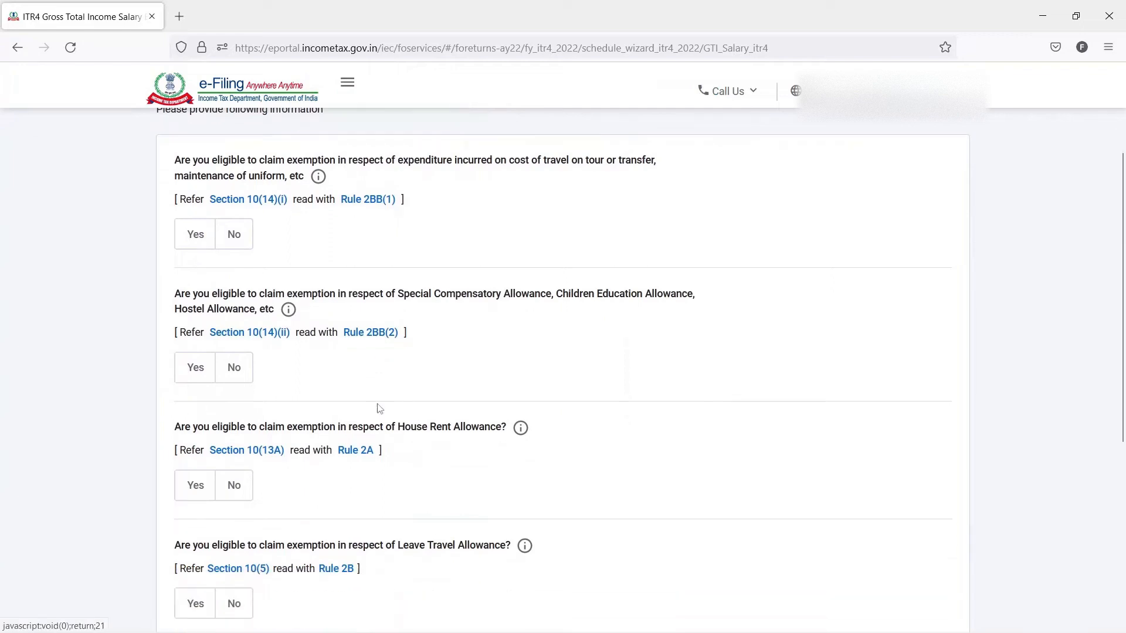
pyautogui.scroll(-5, 379, 409)
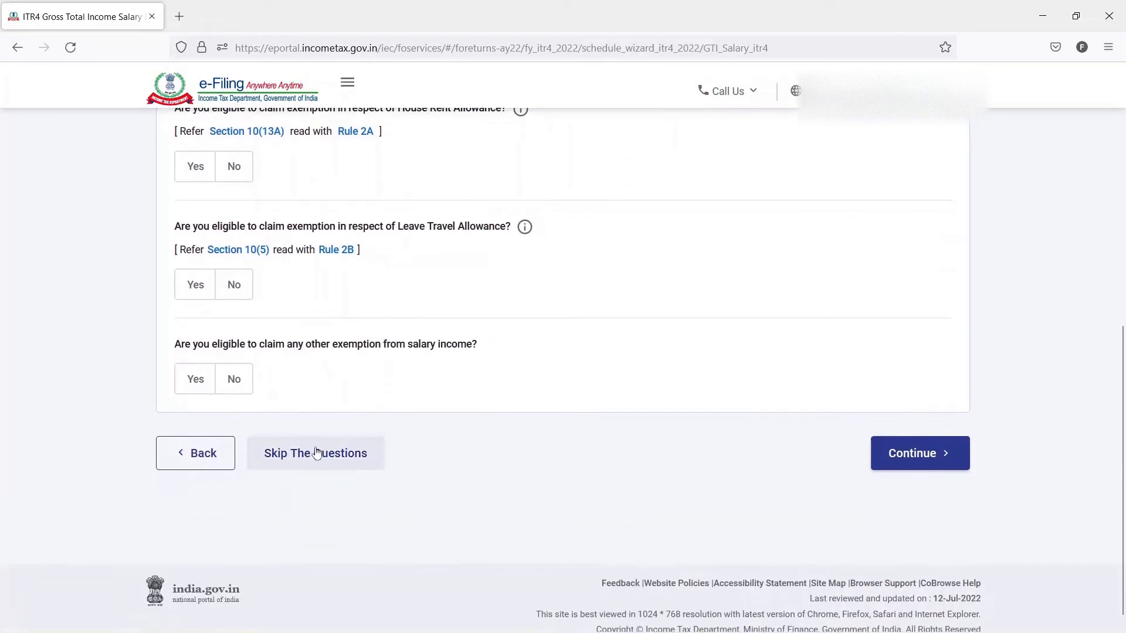
pyautogui.click(317, 453)
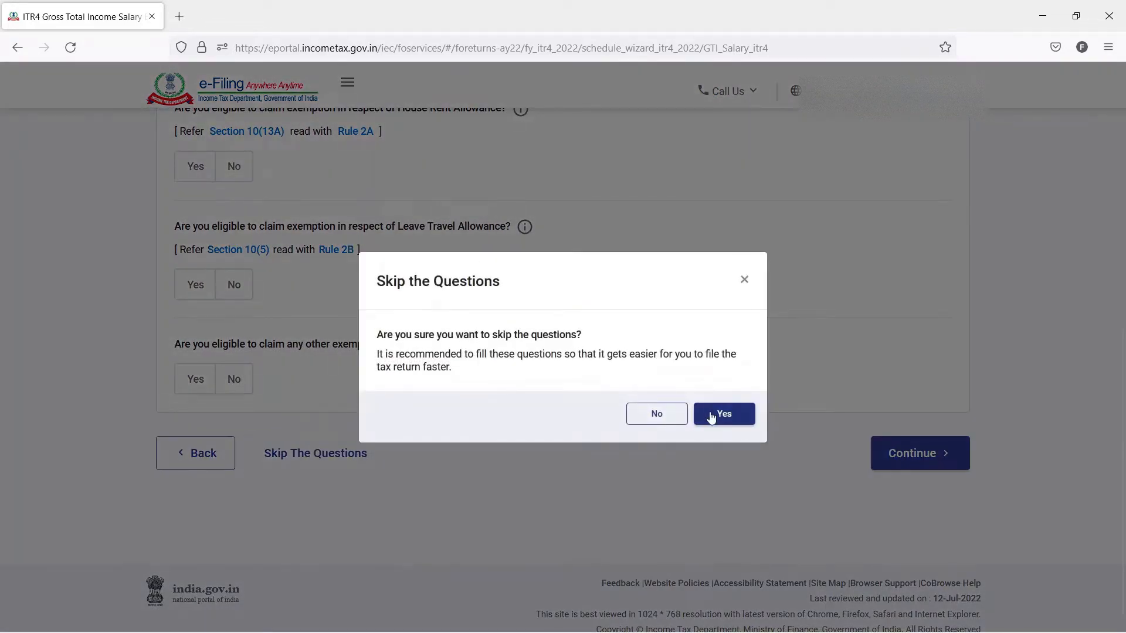
pyautogui.click(711, 415)
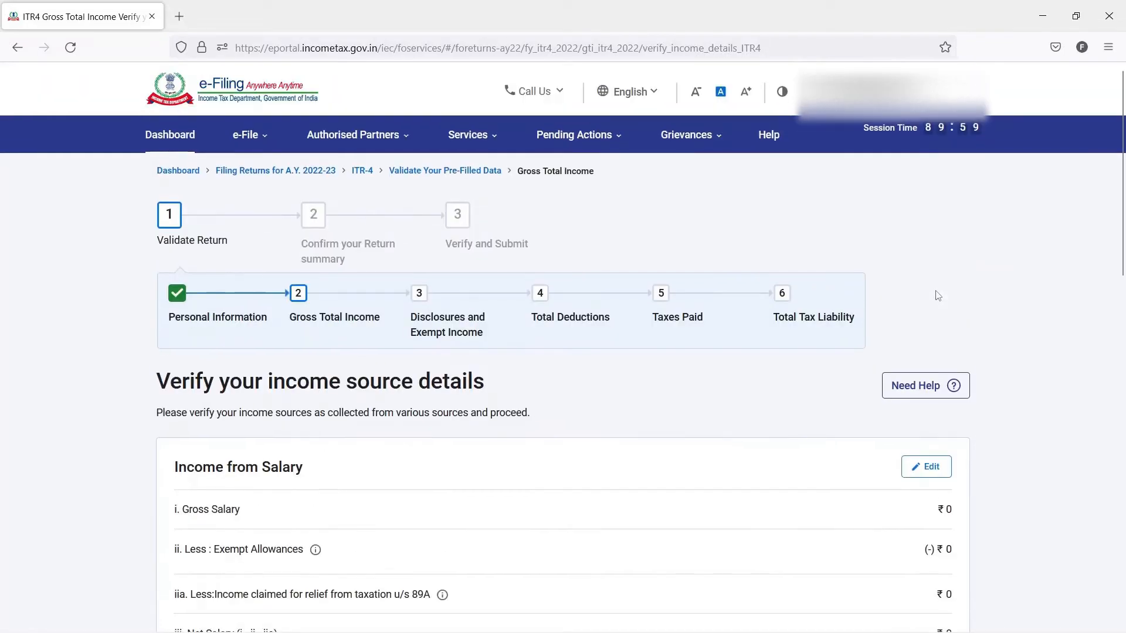
# - Look over the income heads for salary, house property, business or profession, and other sources in the income source details
pyautogui.scroll(-3, 988, 320)
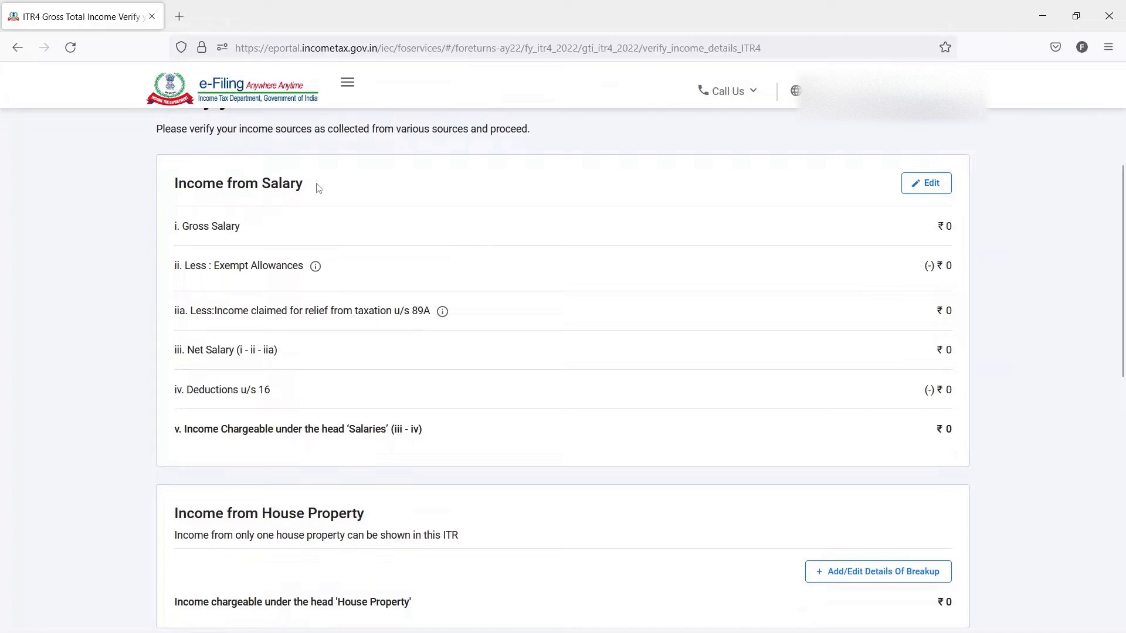
pyautogui.moveTo(304, 184); pyautogui.dragTo(174, 184)
pyautogui.scroll(-2, 266, 332)
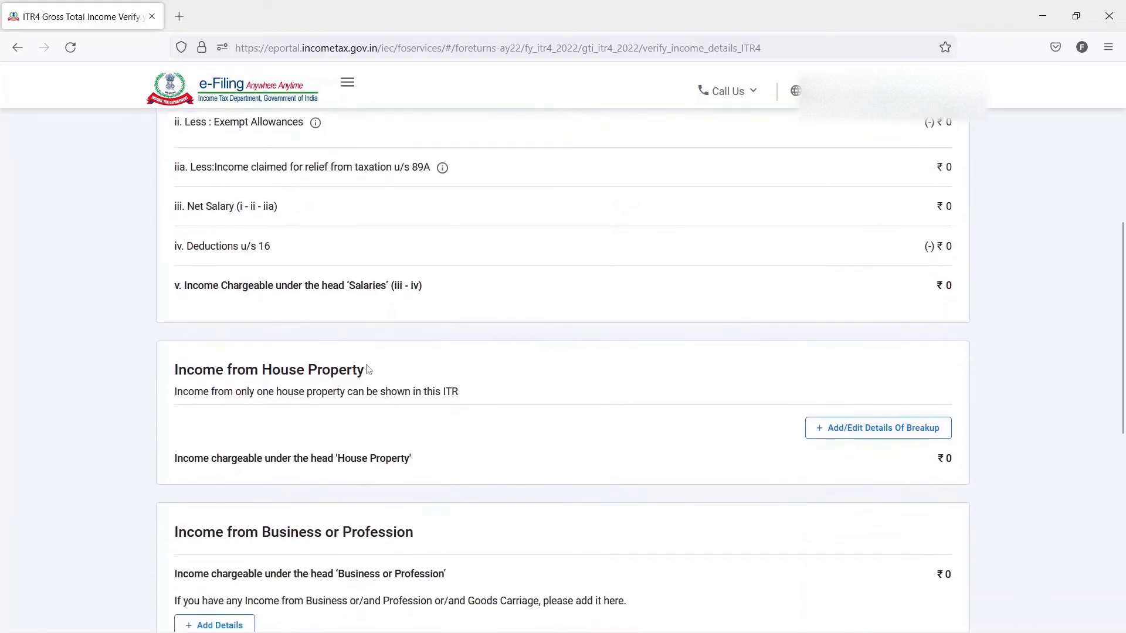
pyautogui.moveTo(365, 370); pyautogui.dragTo(203, 370)
pyautogui.scroll(-3, 307, 370)
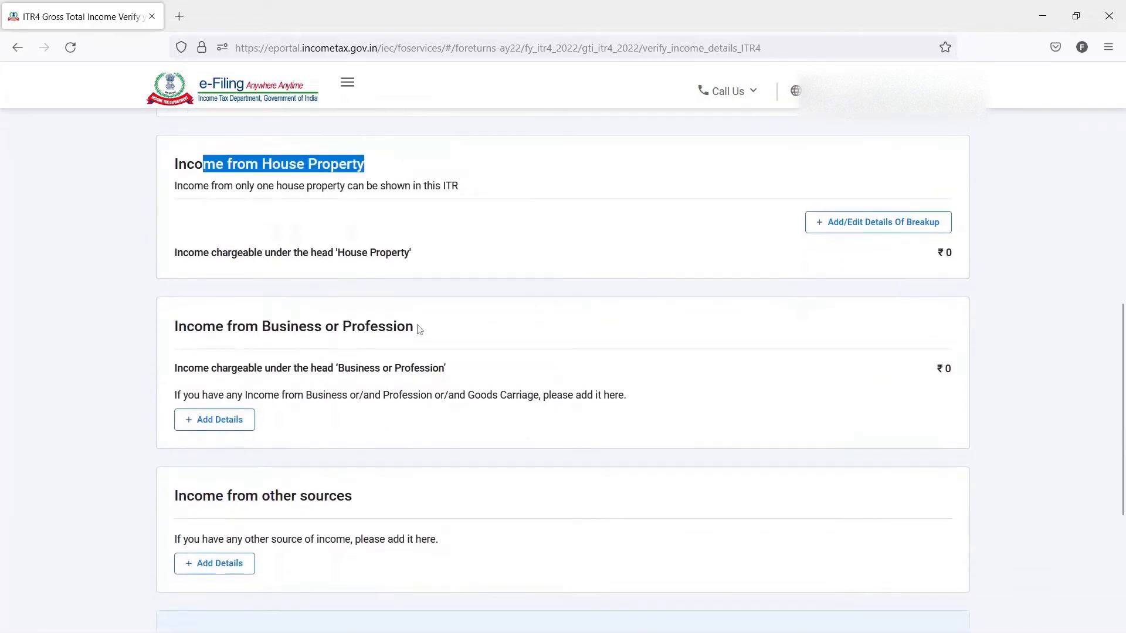
pyautogui.moveTo(174, 326); pyautogui.dragTo(261, 331)
pyautogui.moveTo(354, 497); pyautogui.dragTo(183, 493)
pyautogui.click(167, 492)
pyautogui.scroll(1, 640, 428)
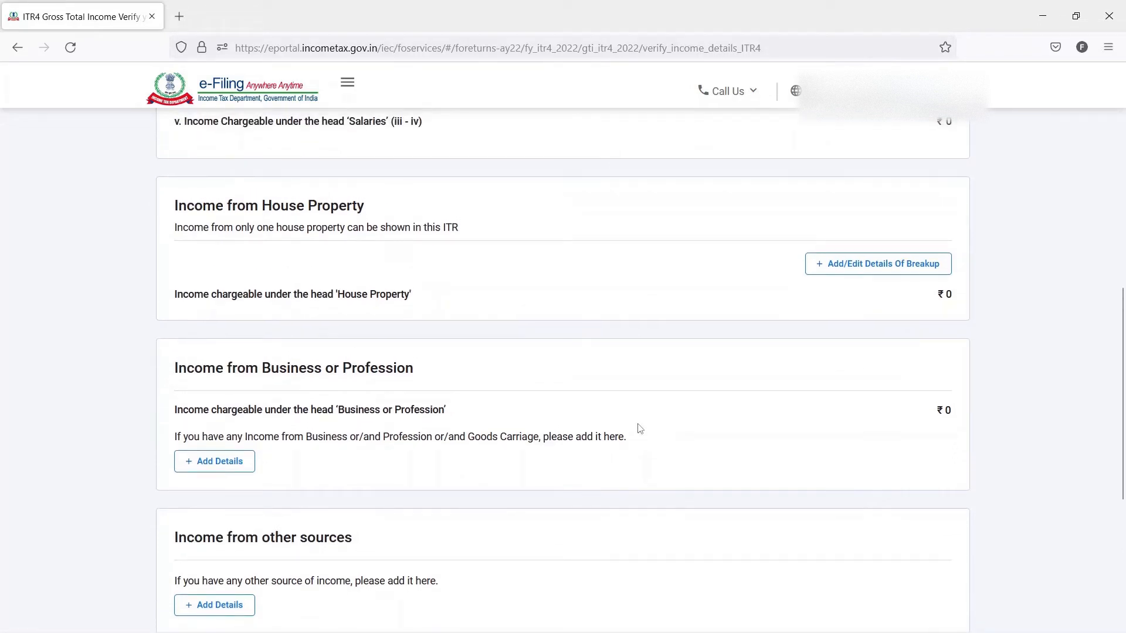
pyautogui.scroll(3, 580, 450)
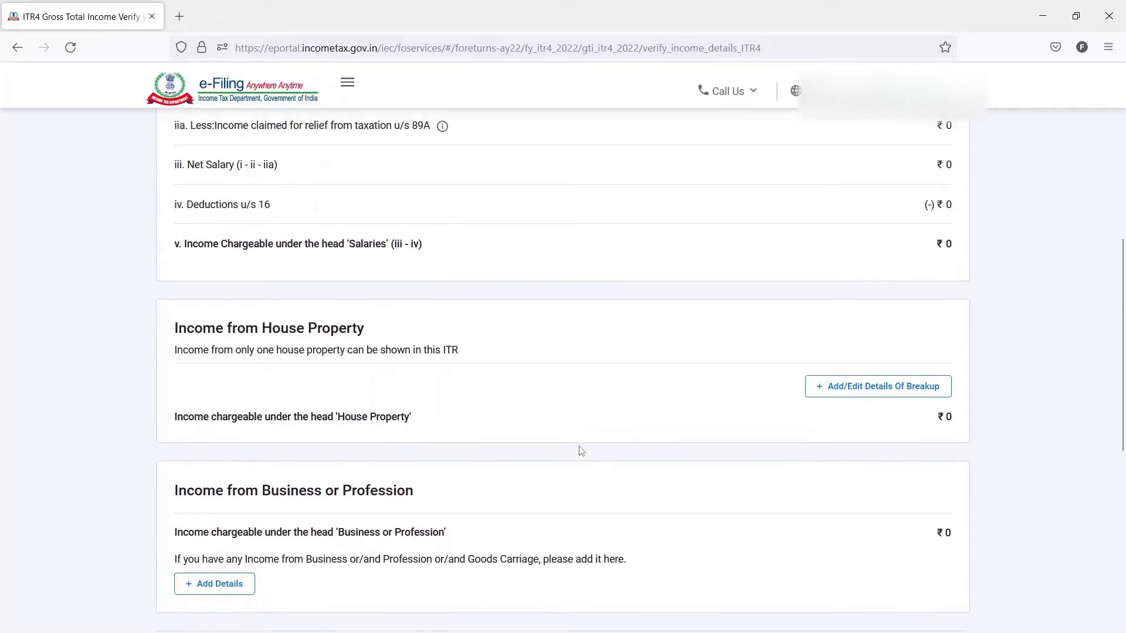
# - Open the details form for adding income from business or profession
pyautogui.scroll(-2, 580, 450)
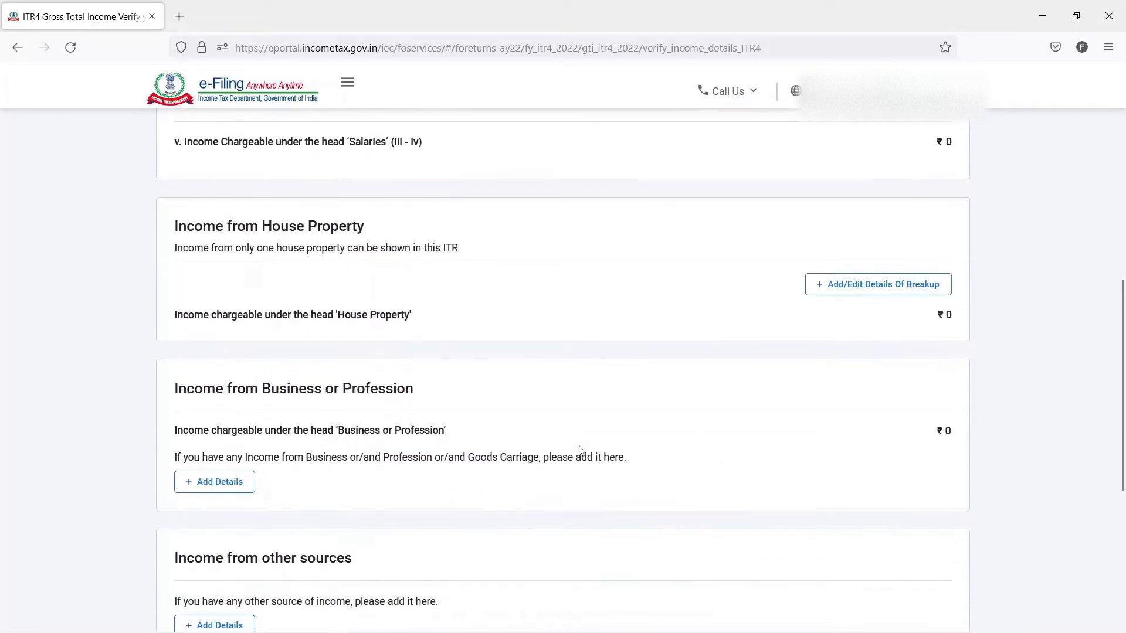
pyautogui.click(237, 484)
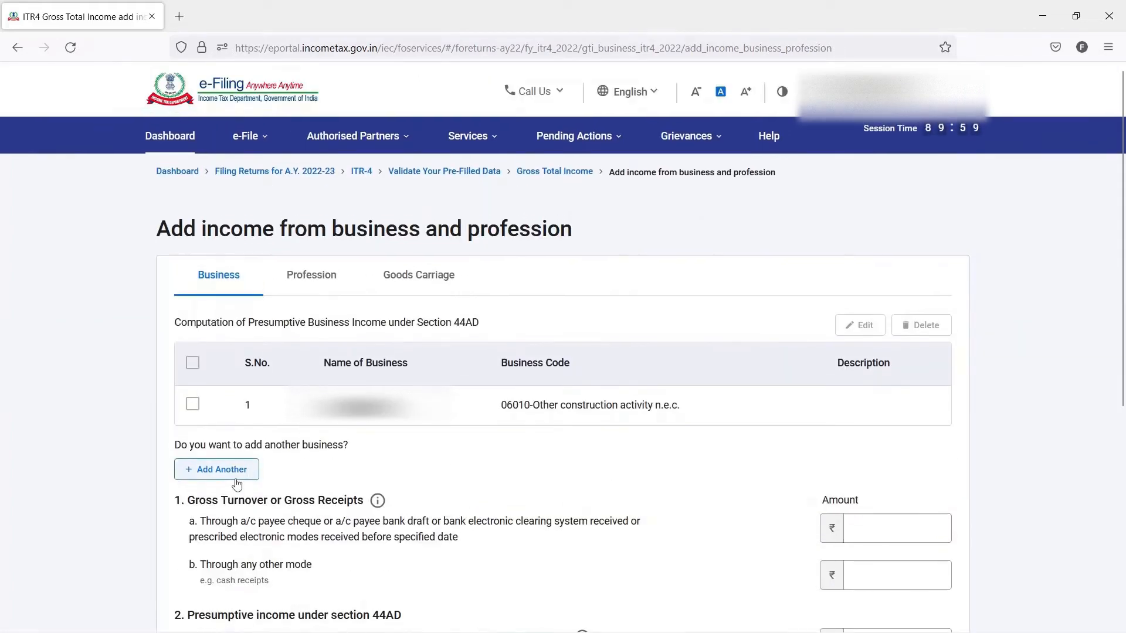
pyautogui.scroll(-2, 138, 294)
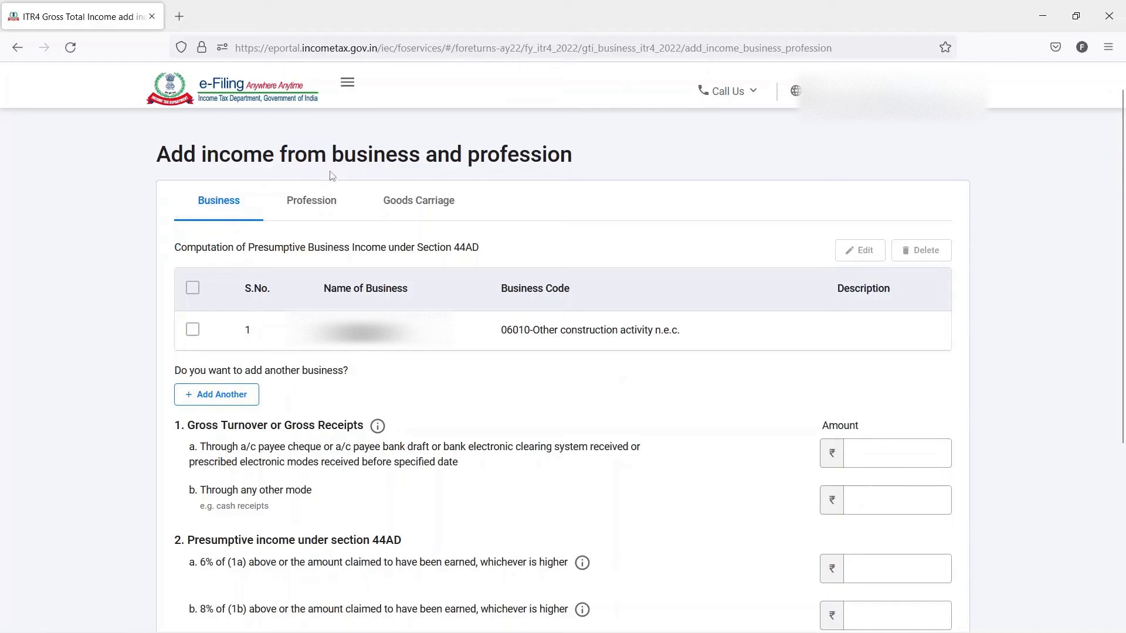
# - Compare the presumptive income sections for business (44AD), profession (44ADA) and goods carriage (44AE)
pyautogui.moveTo(484, 251); pyautogui.dragTo(175, 252)
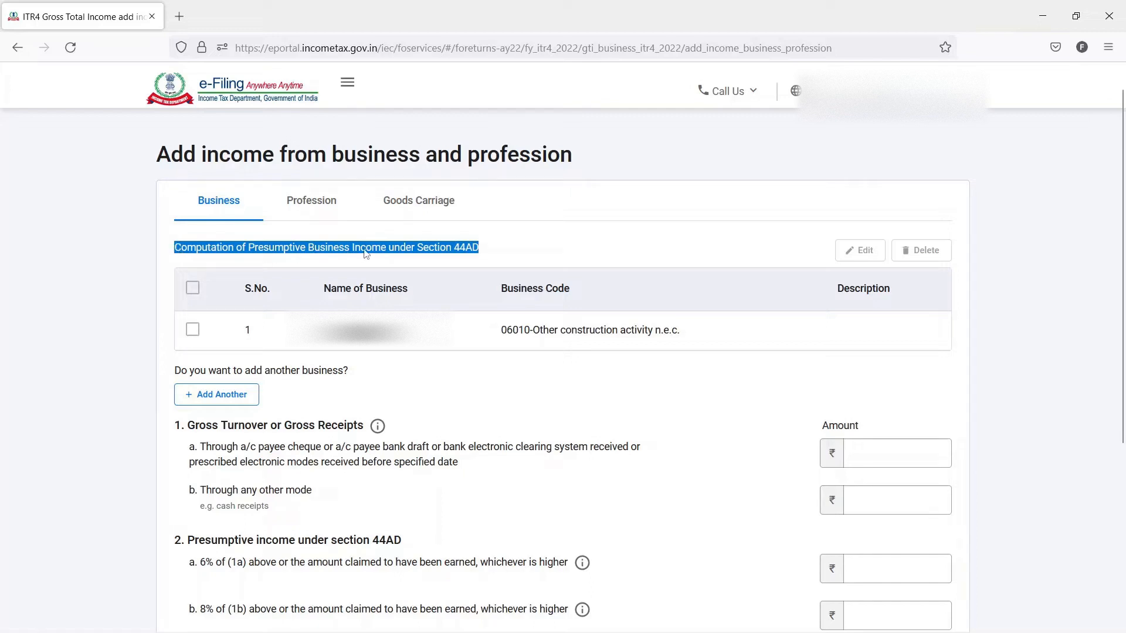
pyautogui.click(469, 253)
pyautogui.click(309, 204)
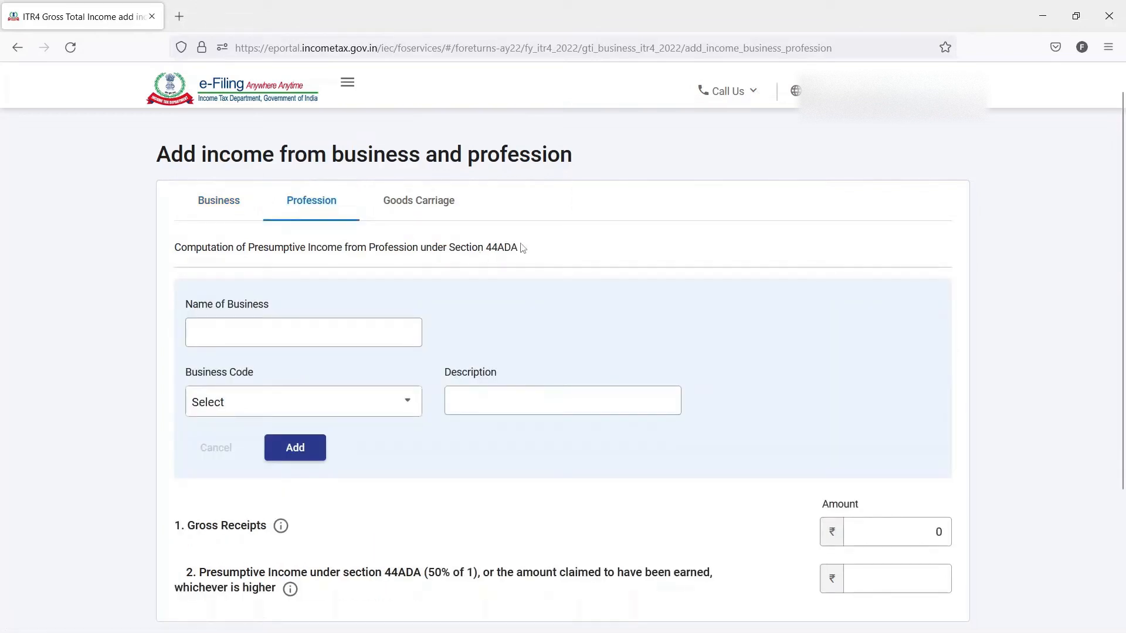
pyautogui.moveTo(525, 247); pyautogui.dragTo(176, 247)
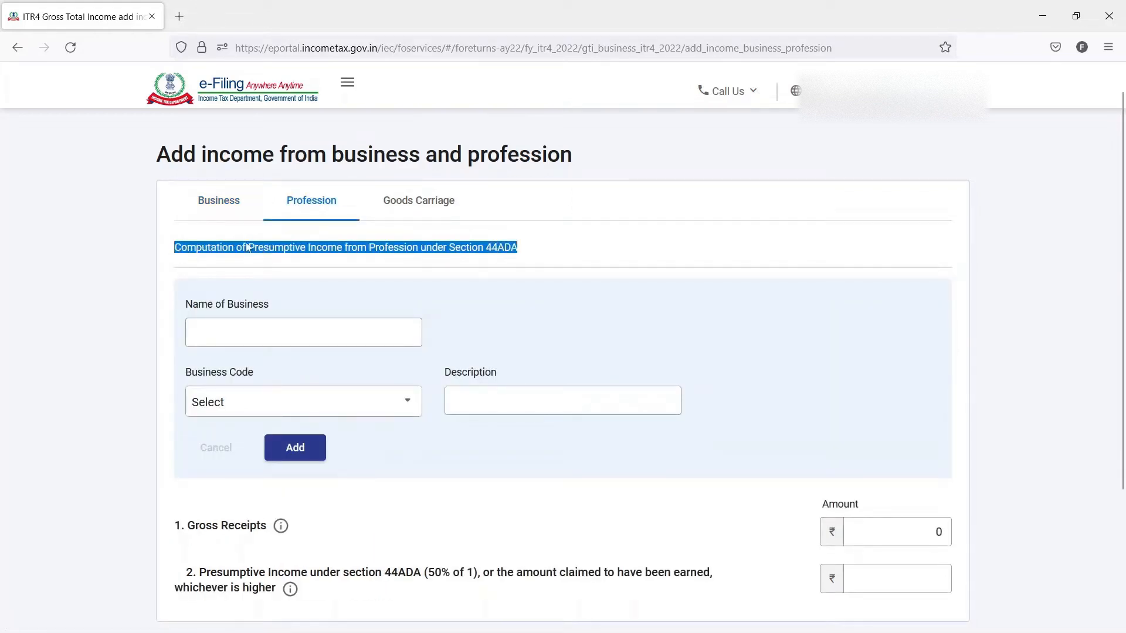
pyautogui.click(402, 205)
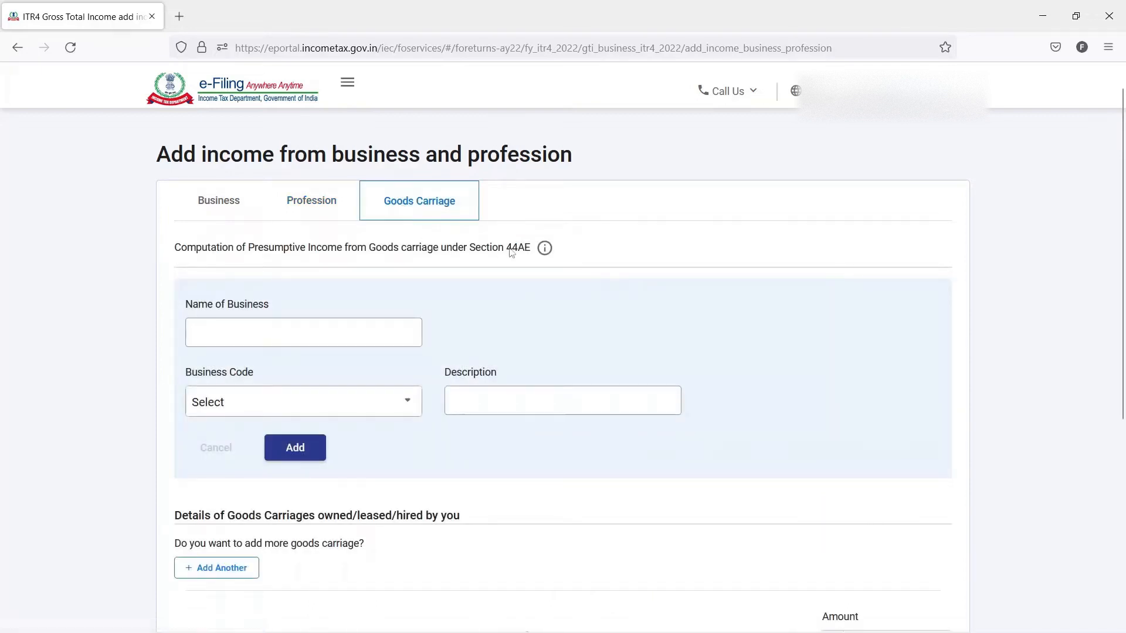
pyautogui.moveTo(531, 248); pyautogui.dragTo(453, 249)
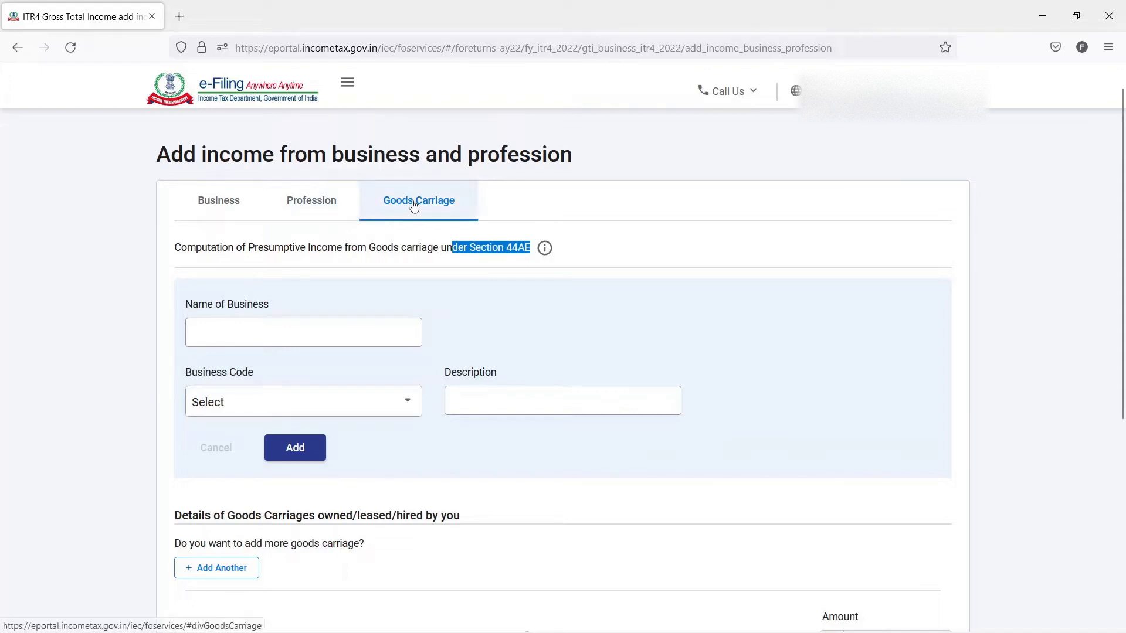
# - Return to the section 44AD business income and open the listed construction business entry for editing
pyautogui.click(232, 200)
pyautogui.scroll(-1, 123, 319)
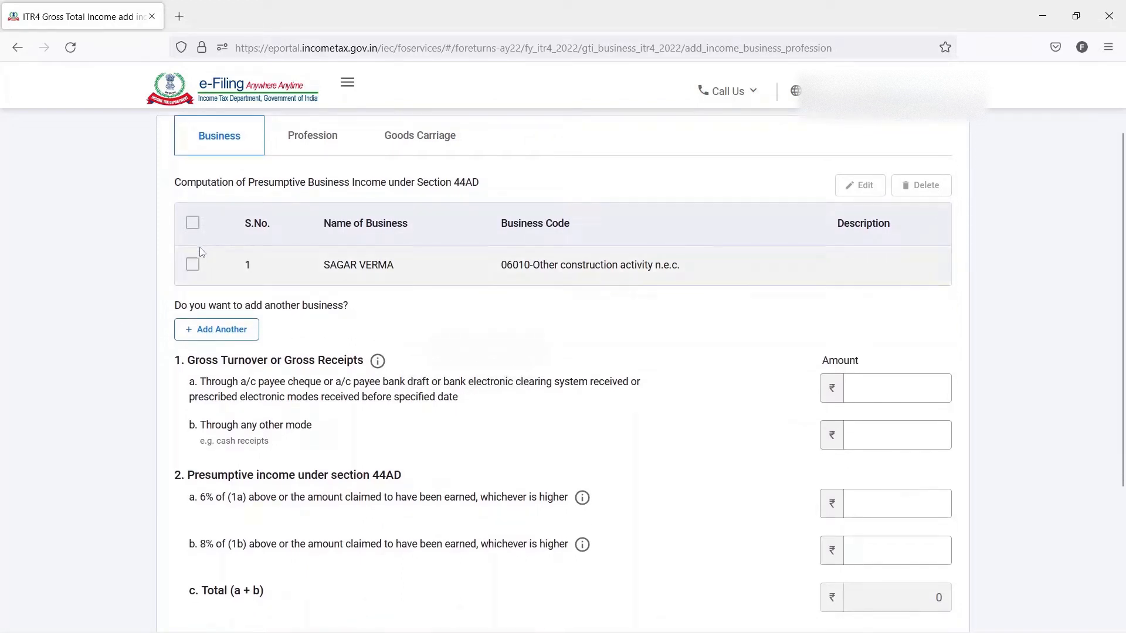
pyautogui.click(194, 267)
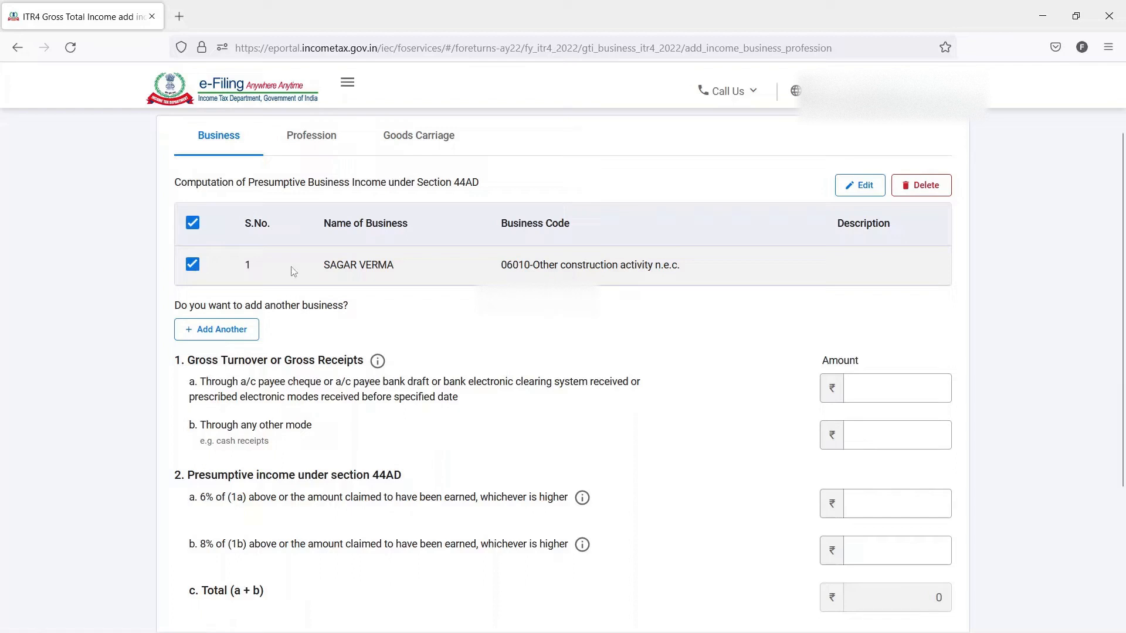
pyautogui.click(859, 187)
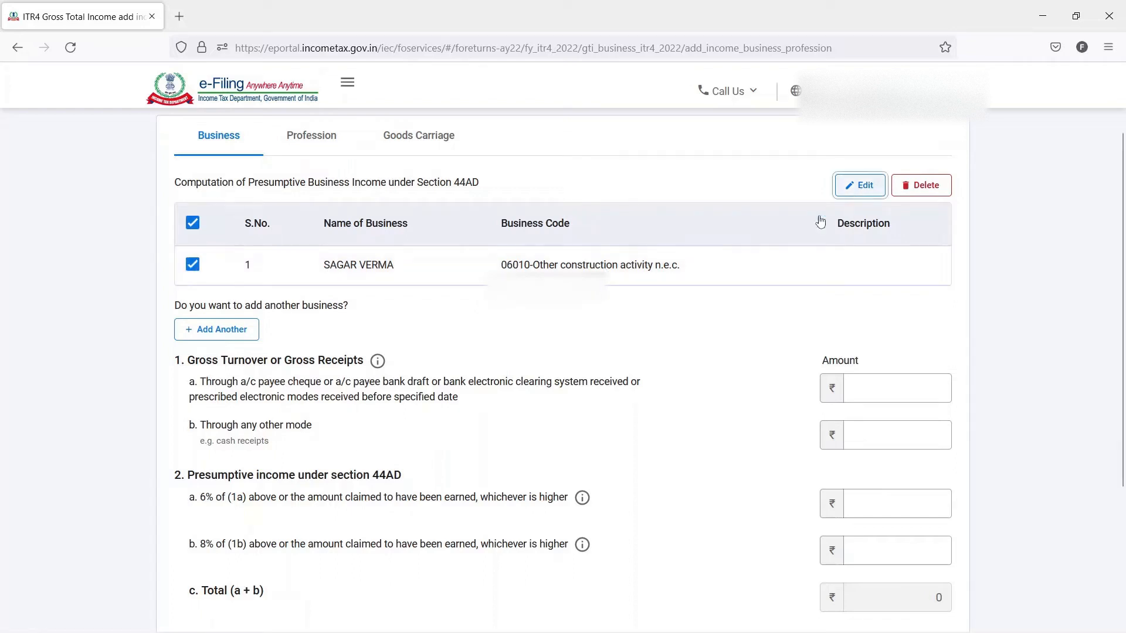
pyautogui.scroll(-1, 530, 356)
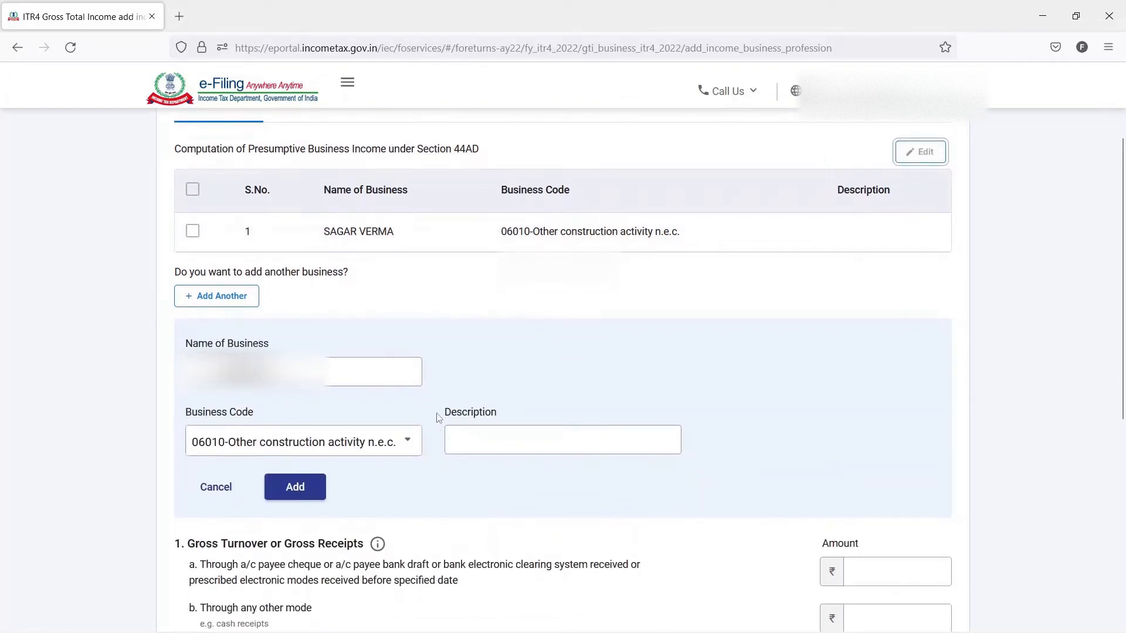
# - Search the business codes for retail, set the code to 09028-Retail sale of other products n.e.c and save the business entry
pyautogui.click(404, 438)
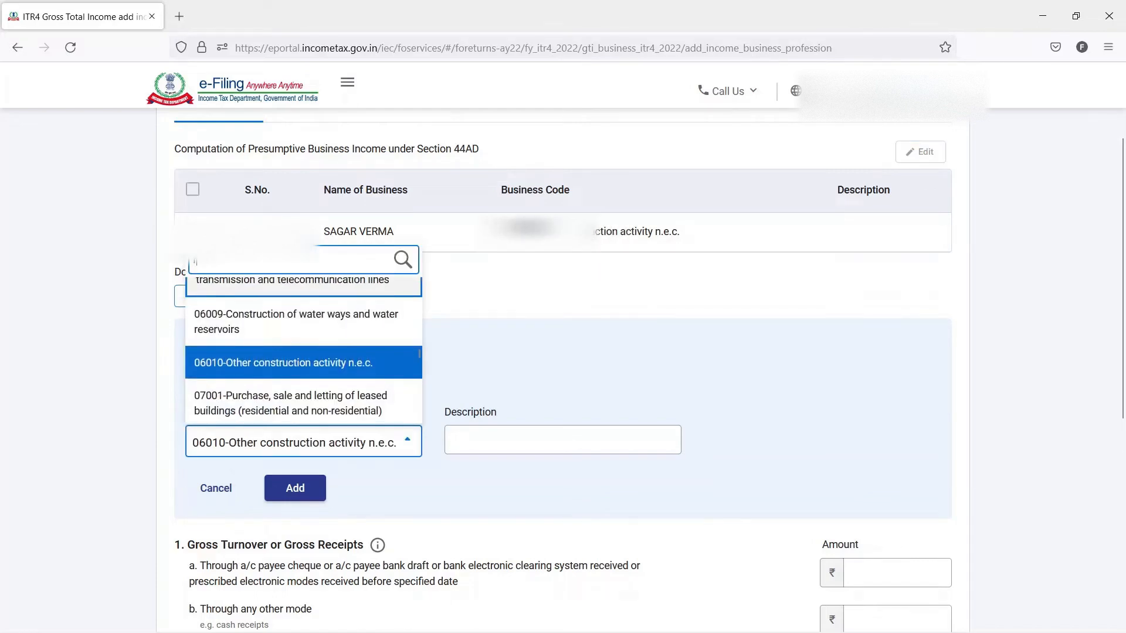
pyautogui.write('retail')
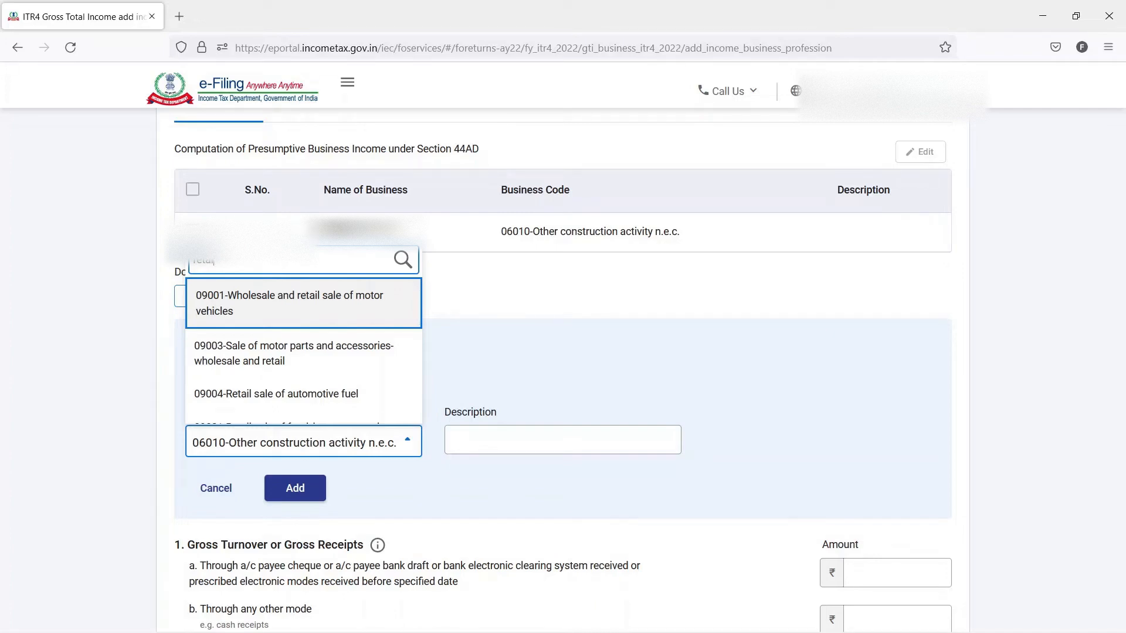
pyautogui.scroll(-5, 363, 361)
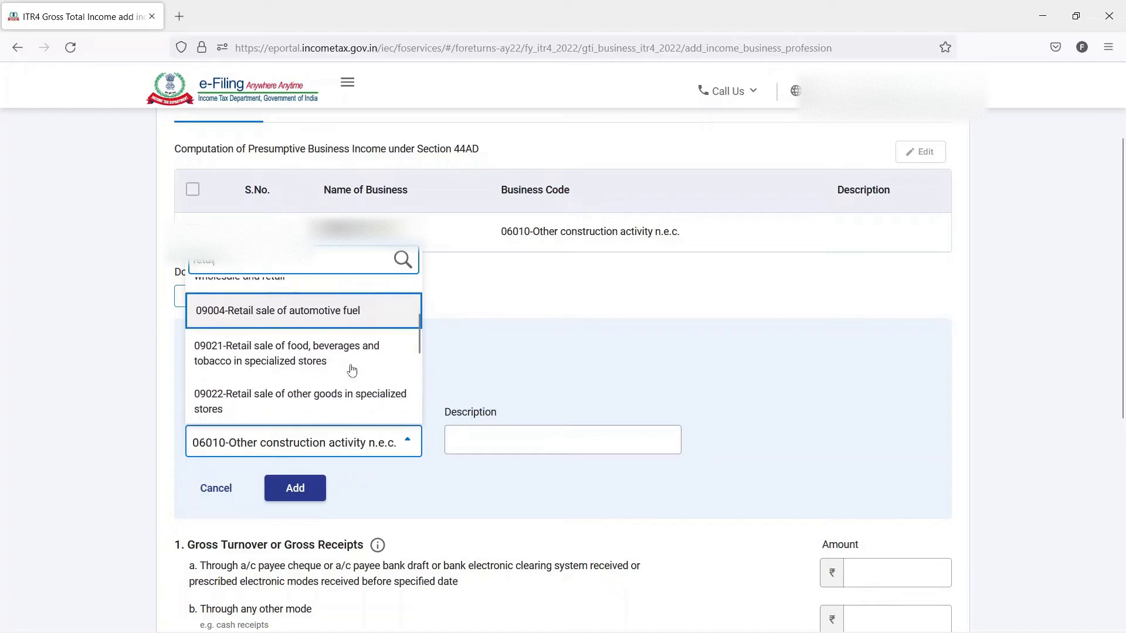
pyautogui.press('Down')
pyautogui.press('Down')
pyautogui.press('Down')
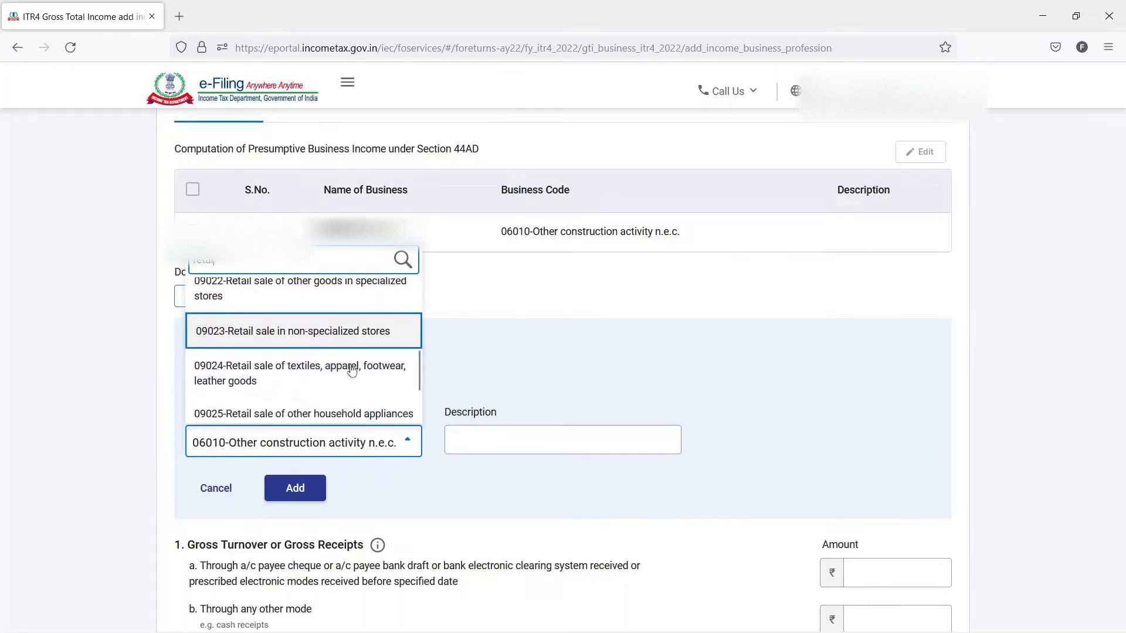
pyautogui.scroll(-1, 352, 371)
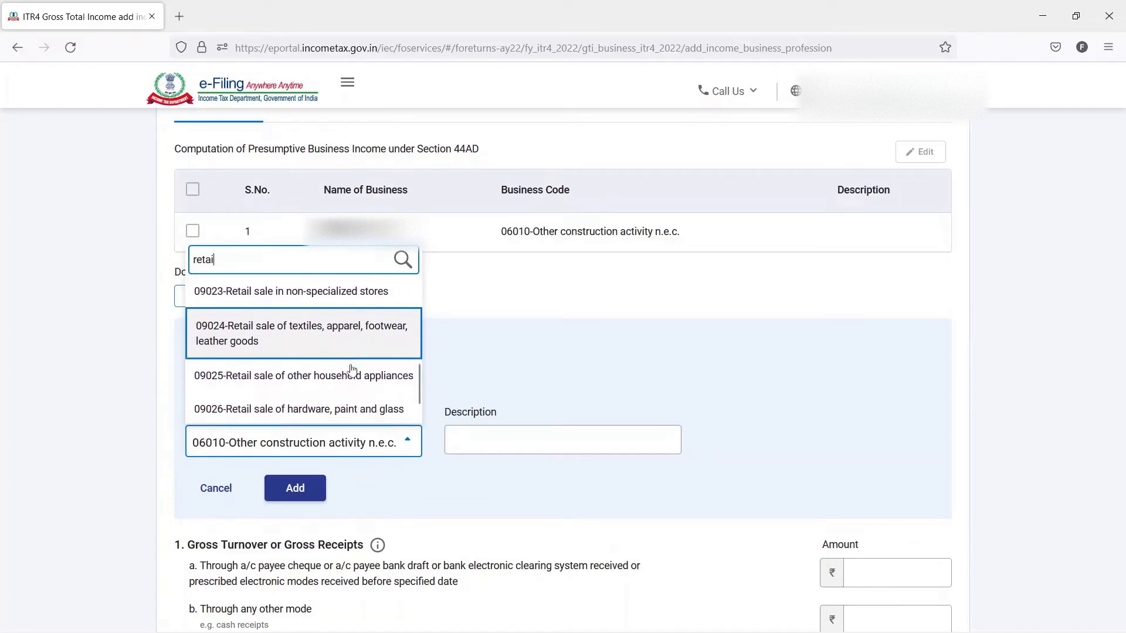
pyautogui.scroll(-3, 352, 371)
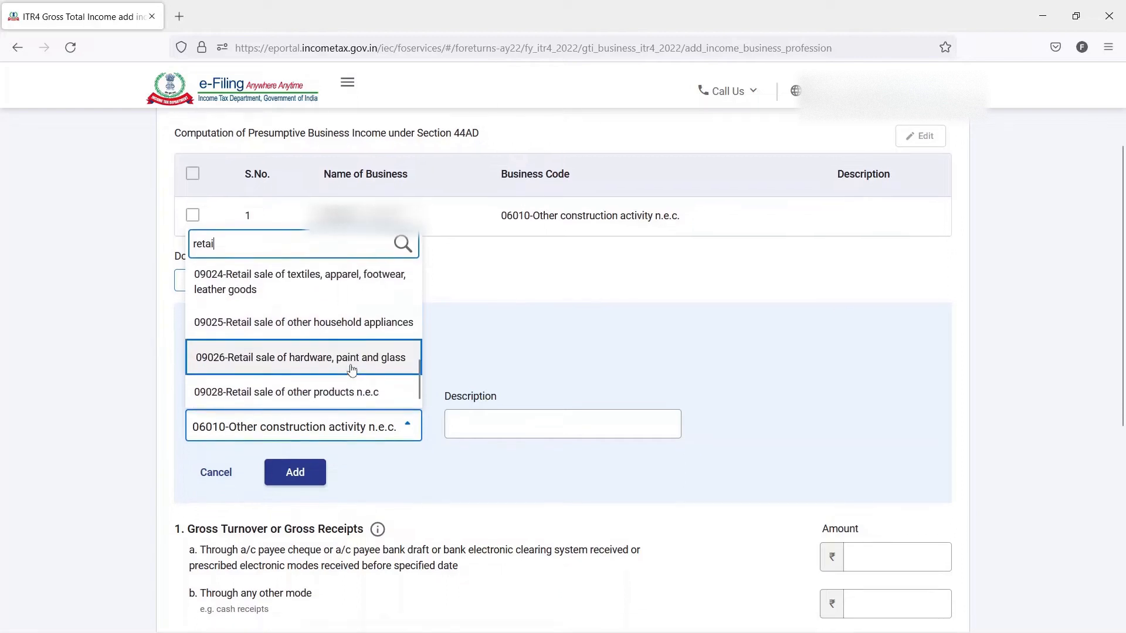
pyautogui.click(336, 376)
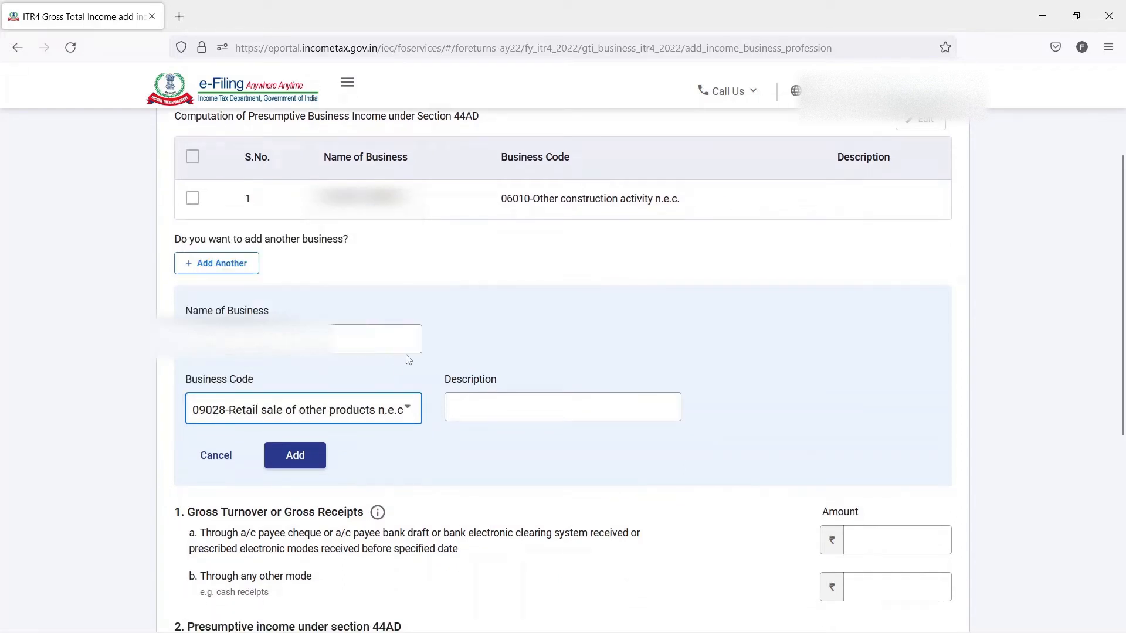
pyautogui.scroll(1, 647, 258)
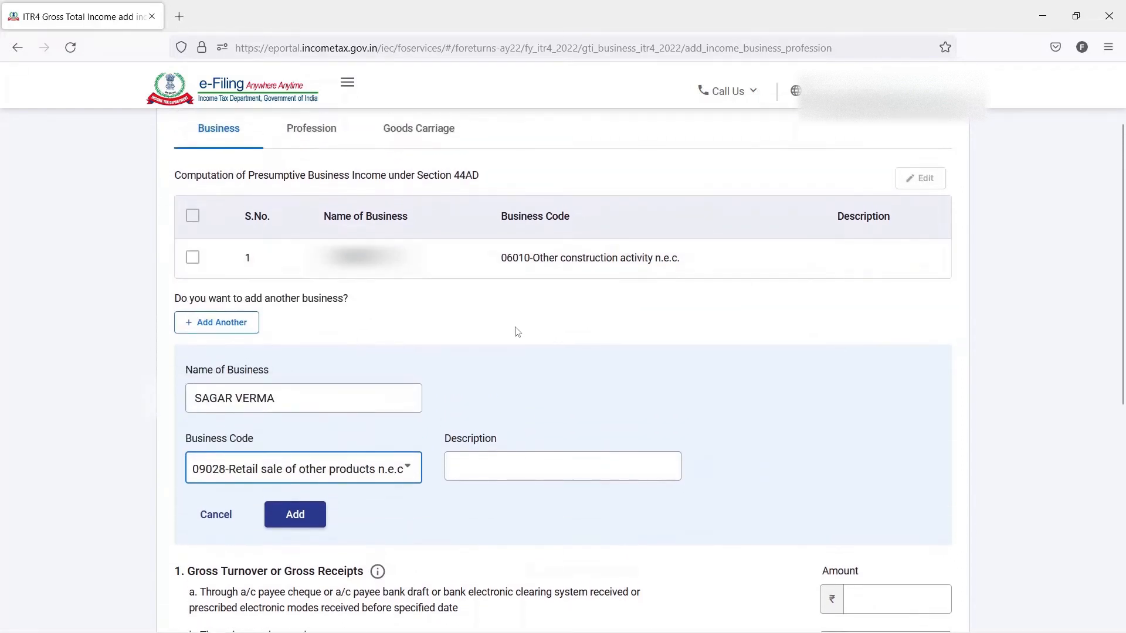
pyautogui.click(295, 515)
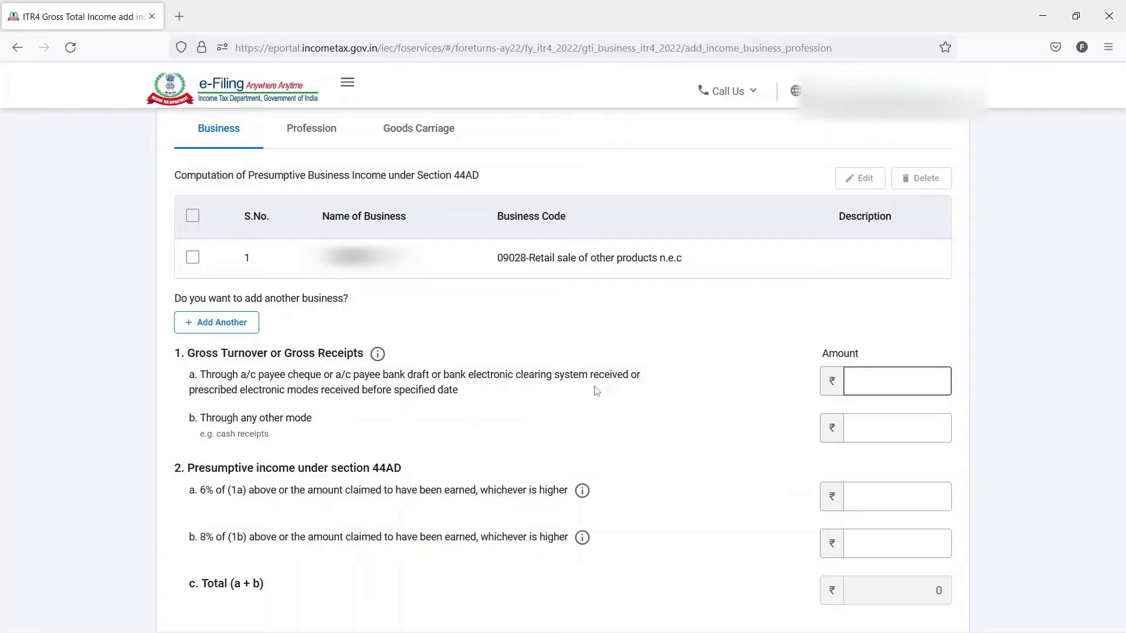
# - Review the gross turnover or receipts fields for bank or electronic modes and for any other mode such as cash
pyautogui.scroll(-3, 596, 391)
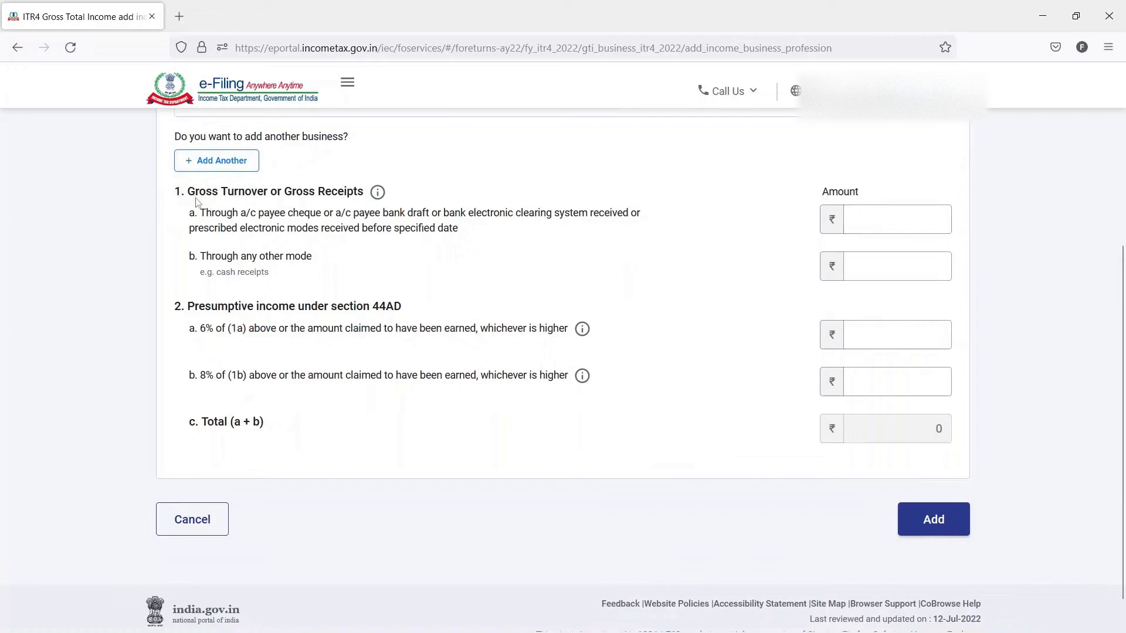
pyautogui.moveTo(189, 197); pyautogui.dragTo(366, 191)
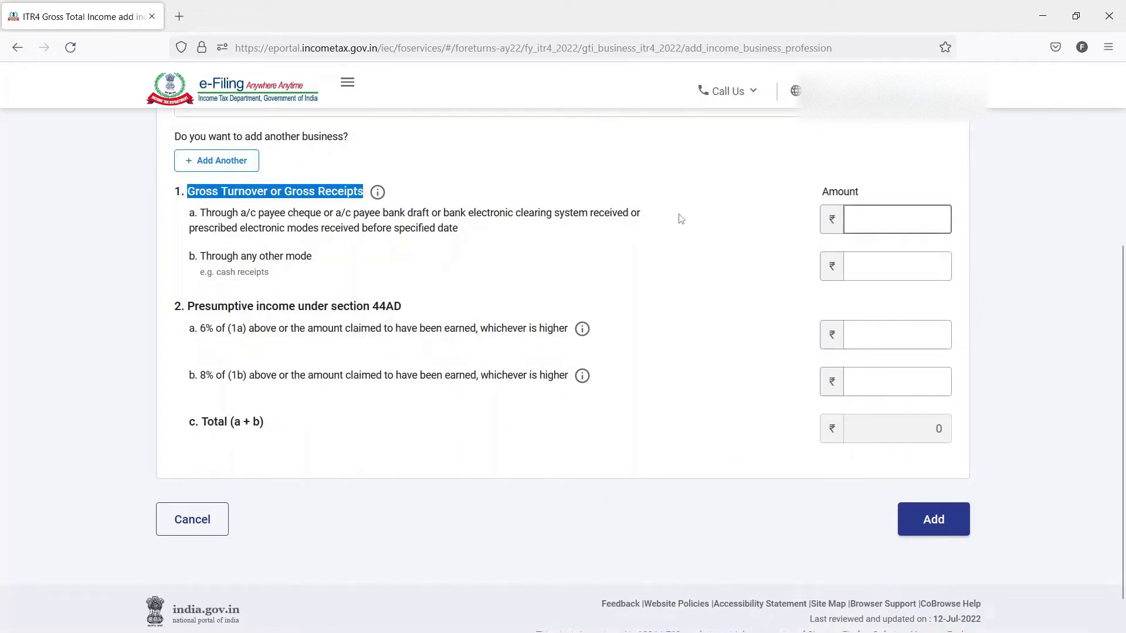
pyautogui.click(886, 214)
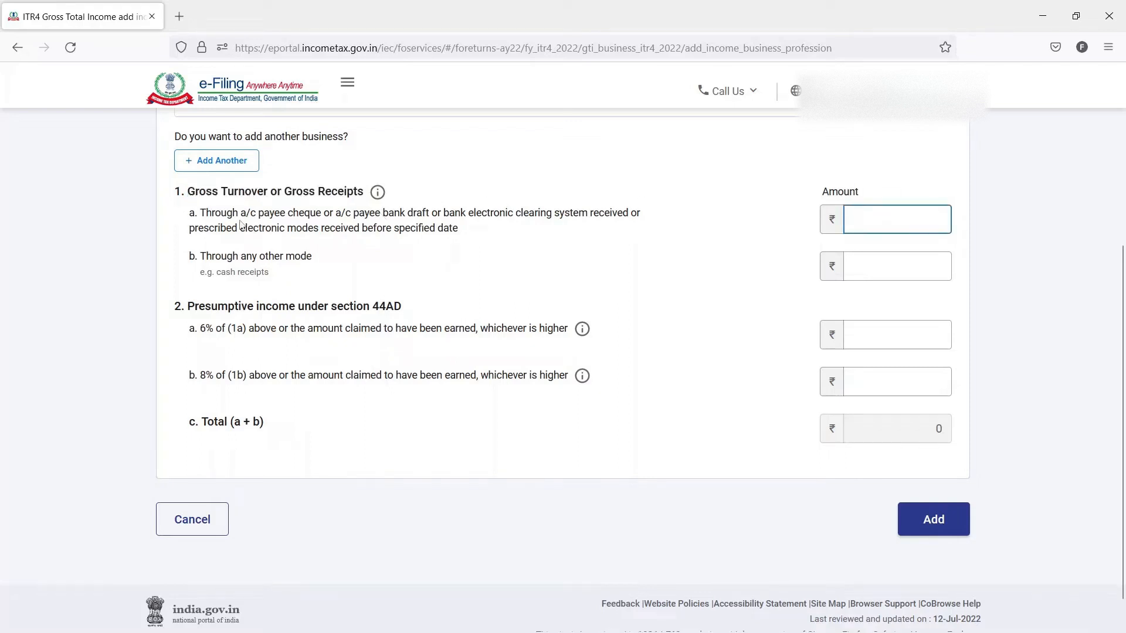
pyautogui.moveTo(187, 214); pyautogui.dragTo(475, 235)
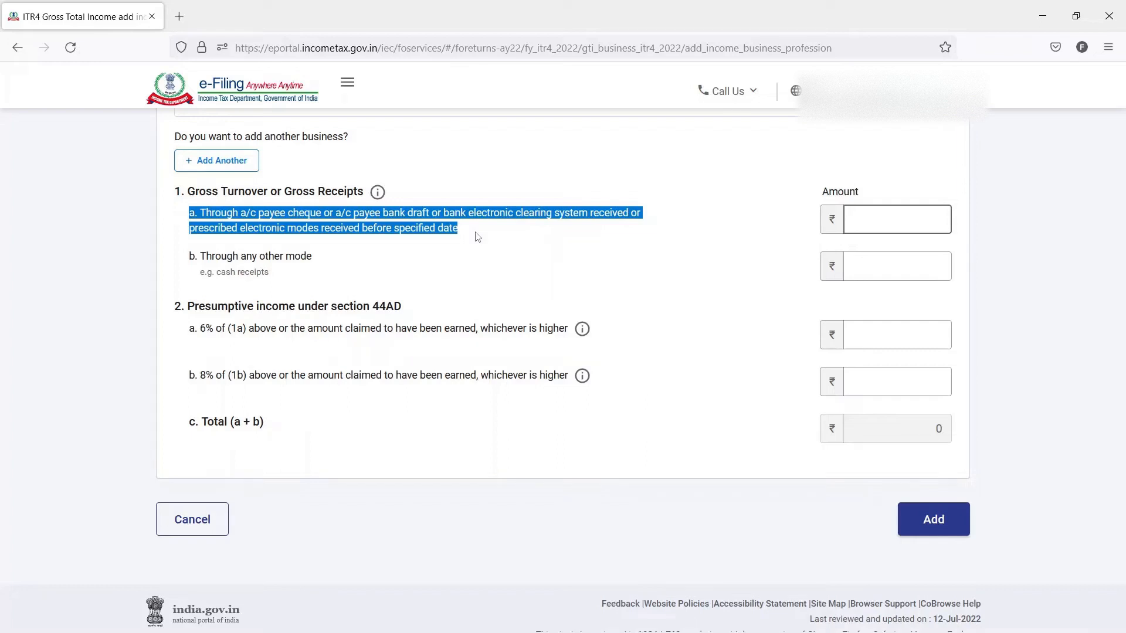
pyautogui.click(880, 222)
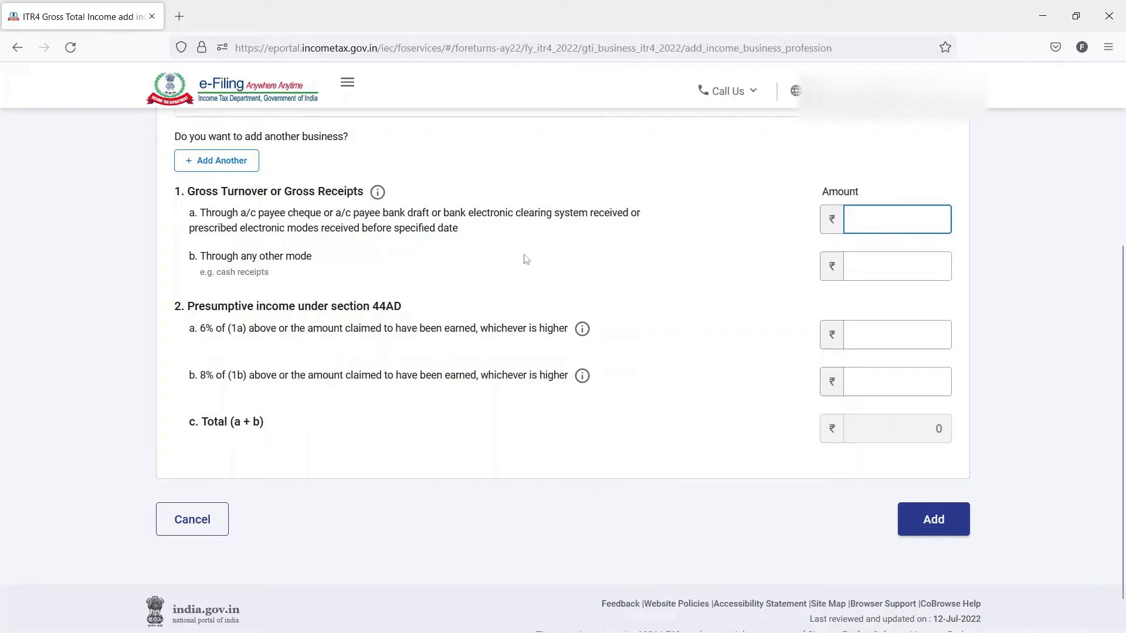
pyautogui.moveTo(329, 259); pyautogui.dragTo(196, 267)
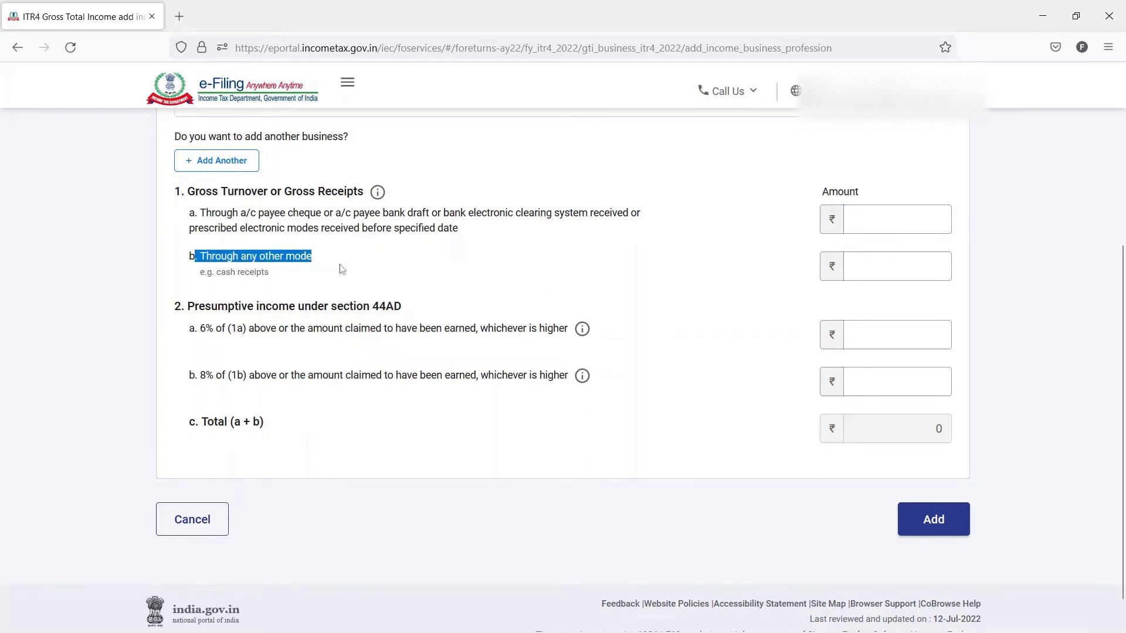
pyautogui.click(938, 263)
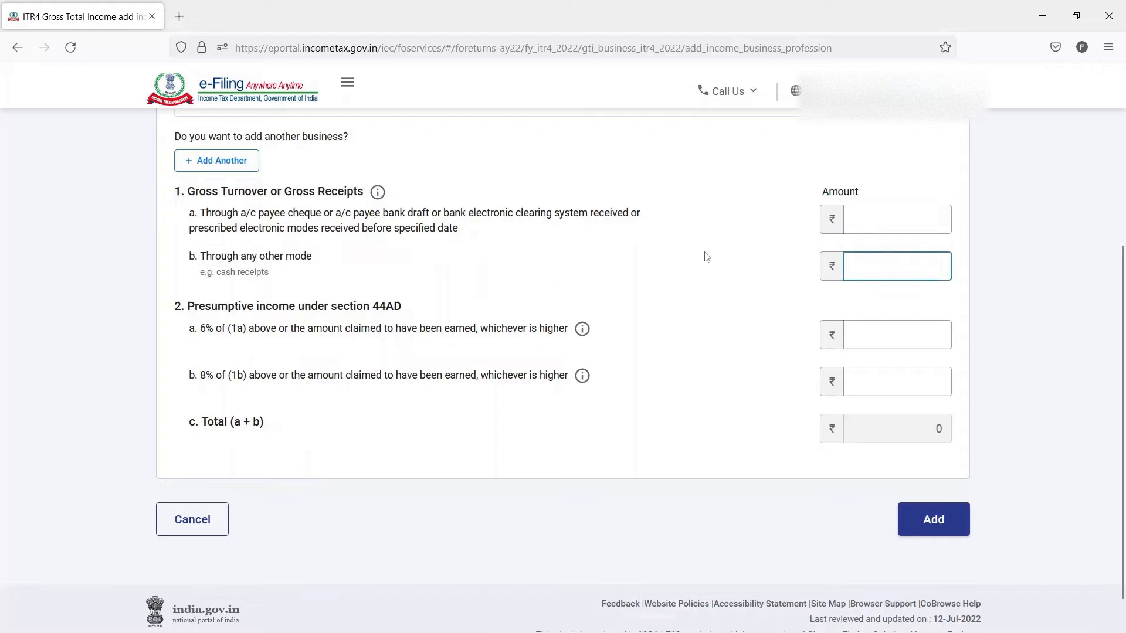
# - Examine how the 6% and 8% presumptive income fields under section 44AD relate to receipts 1a and 1b
pyautogui.scroll(-1, 705, 256)
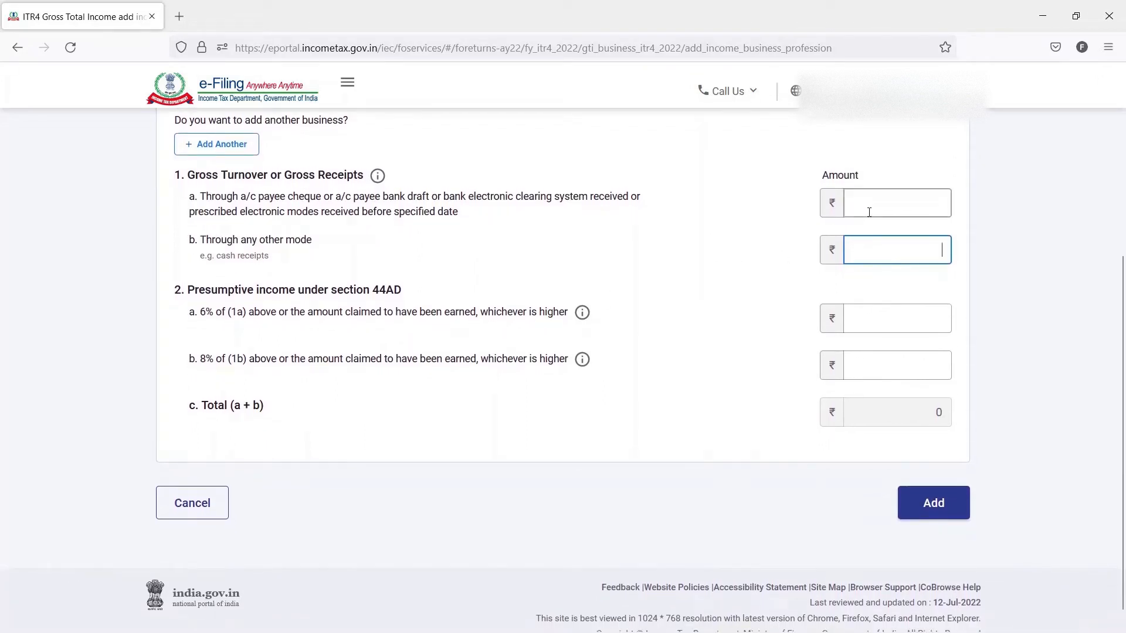
pyautogui.click(904, 201)
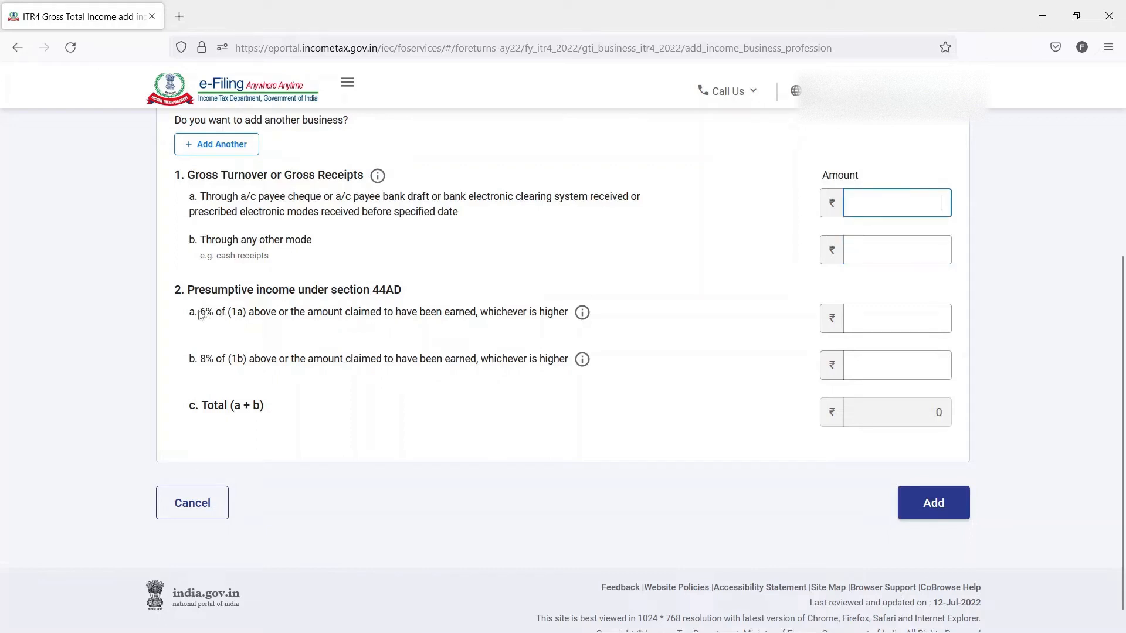
pyautogui.moveTo(199, 315); pyautogui.dragTo(439, 318)
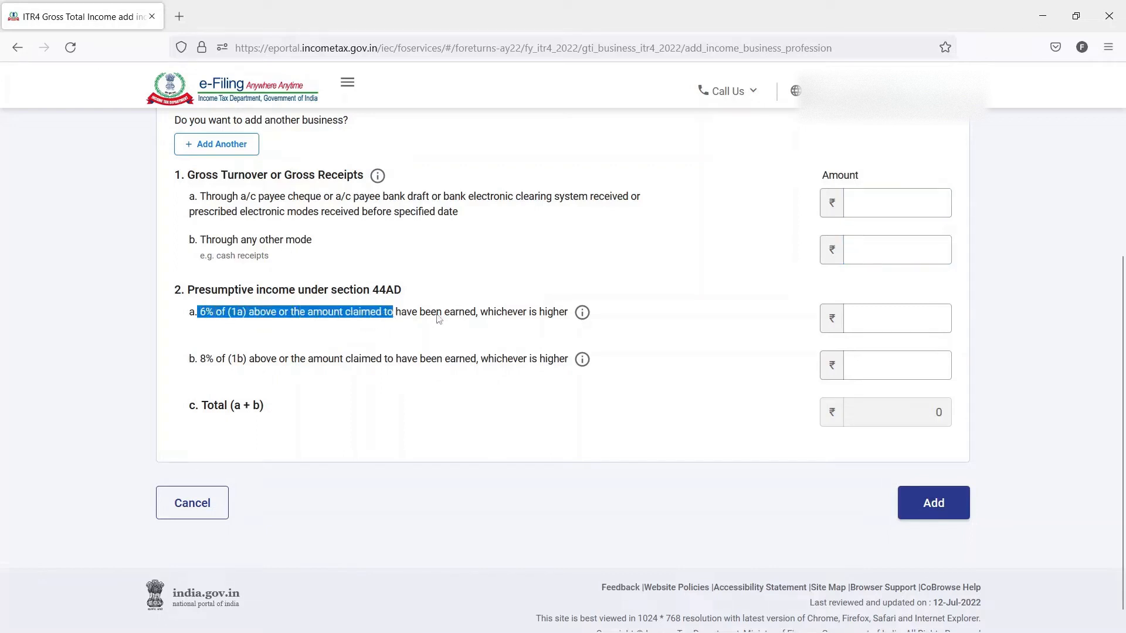
pyautogui.click(941, 313)
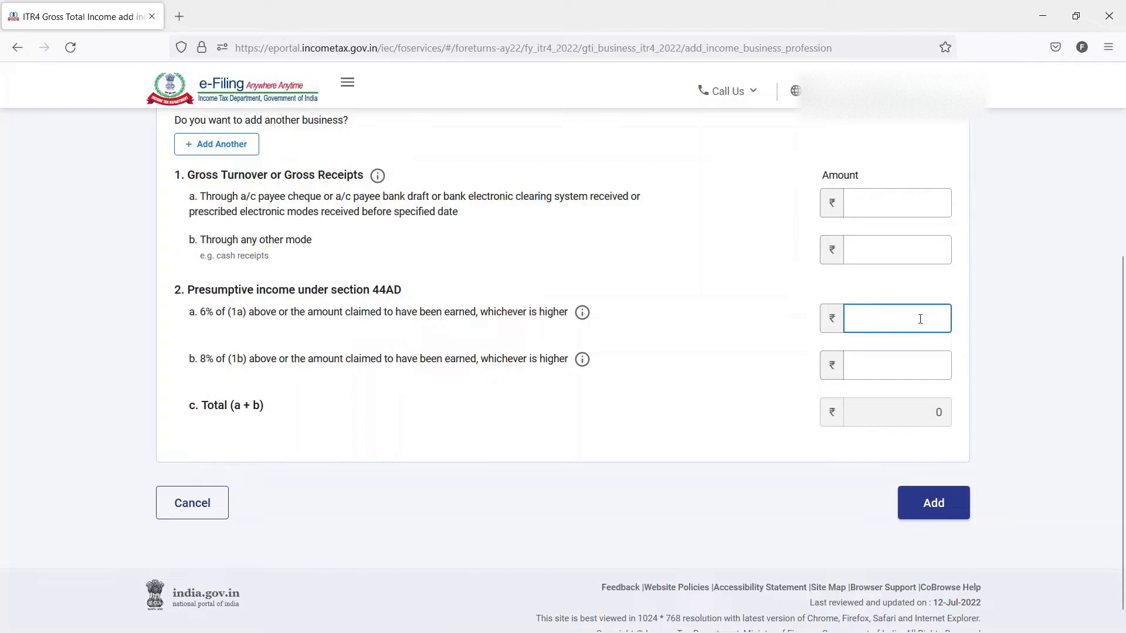
pyautogui.click(920, 319)
pyautogui.moveTo(199, 360); pyautogui.dragTo(286, 359)
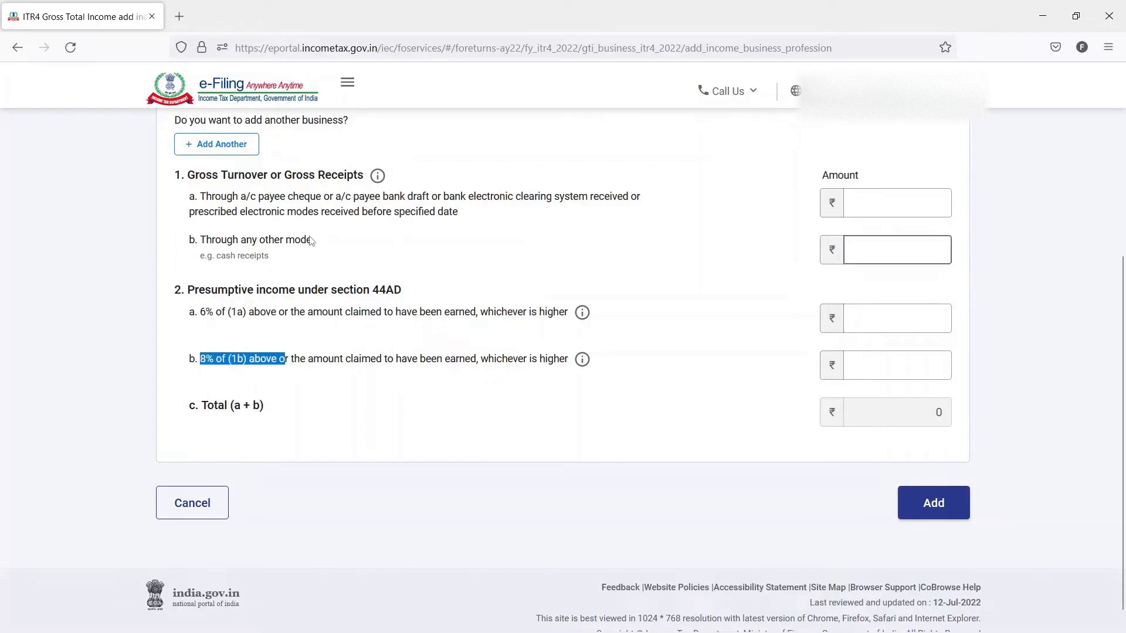
pyautogui.moveTo(311, 241); pyautogui.dragTo(212, 242)
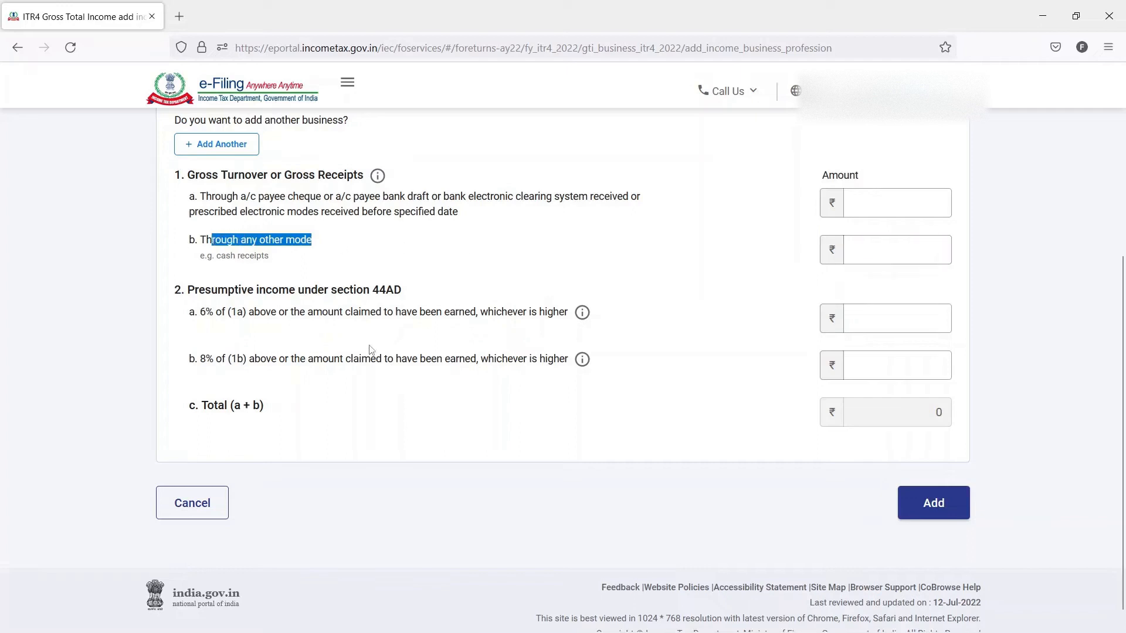
pyautogui.click(888, 209)
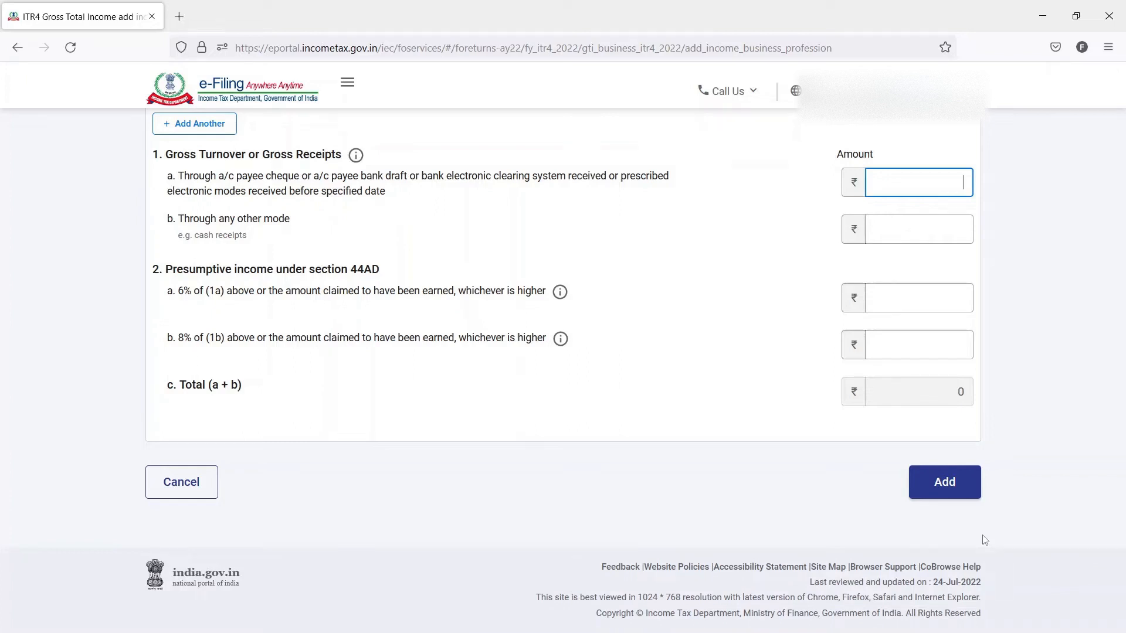
# - Copy the bank turnover 3554356 from the COMPUTATION workbook in Excel into gross receipts field 1a of the e-Filing form
pyautogui.hotkey('alt', 'Tab')
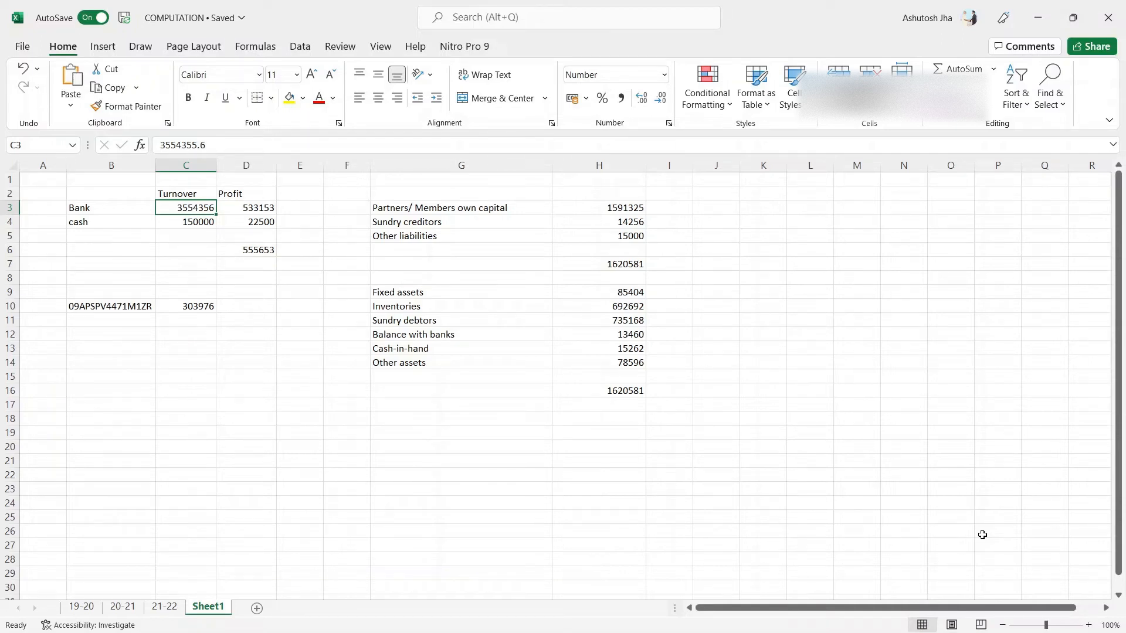
pyautogui.hotkey('ctrl', 'c')
pyautogui.hotkey('alt', 'Tab')
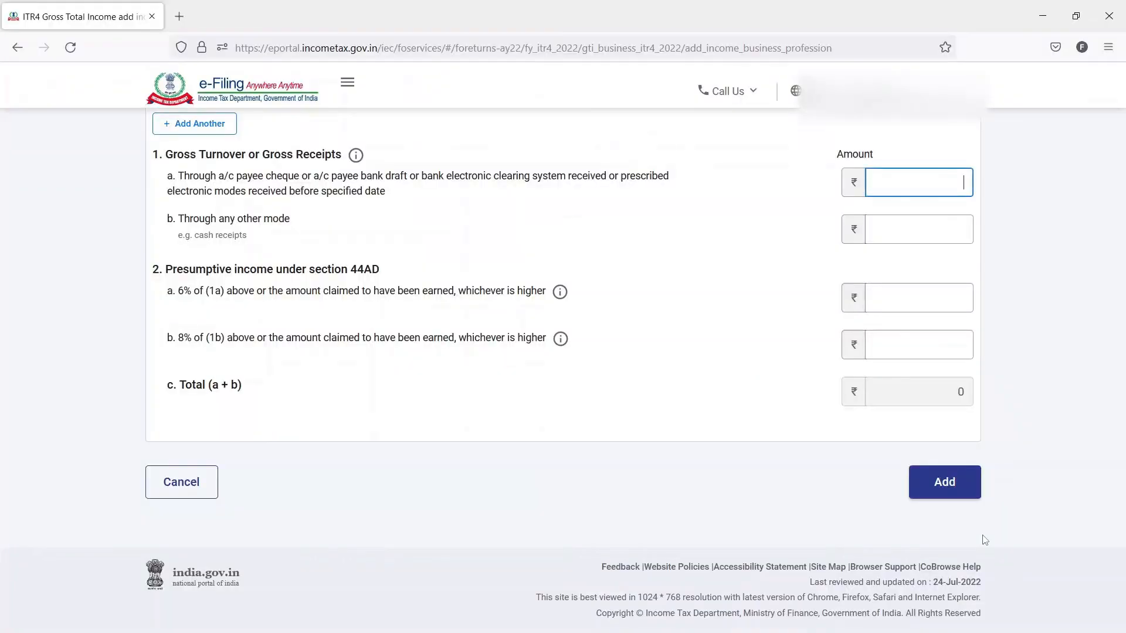
pyautogui.hotkey('ctrl', 'v')
pyautogui.press('Tab')
# - Copy the cash turnover 150000 from the Excel sheet into gross receipts field 1b, through any other mode, on the e-Filing form
pyautogui.hotkey('alt', 'Tab')
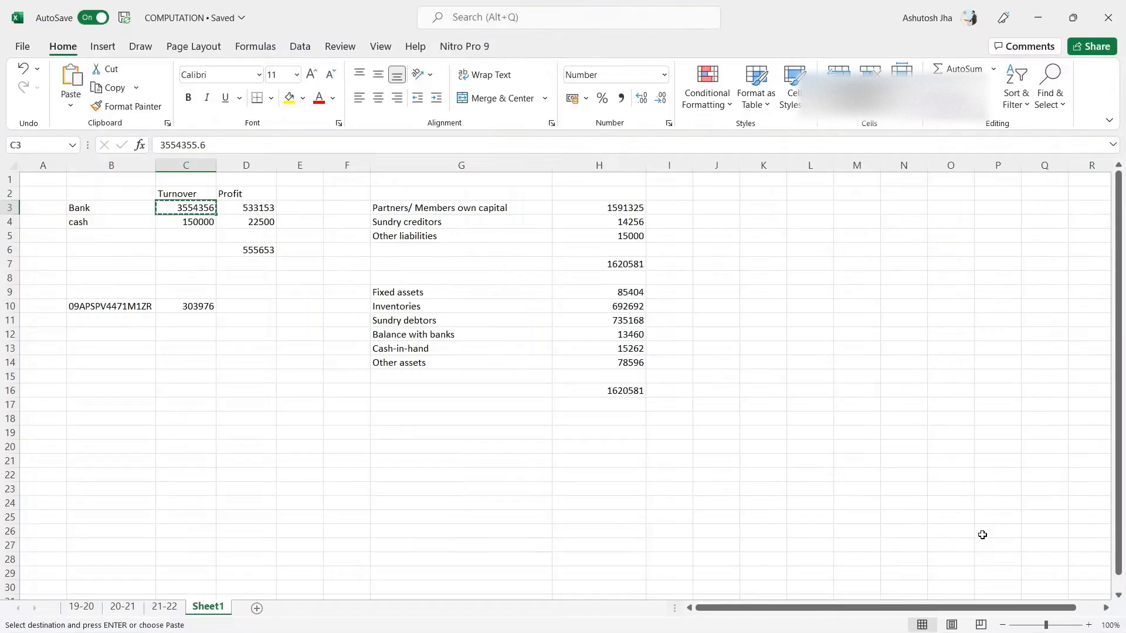
pyautogui.press('Down')
pyautogui.hotkey('ctrl', 'c')
pyautogui.hotkey('alt', 'Tab')
pyautogui.hotkey('ctrl', 'v')
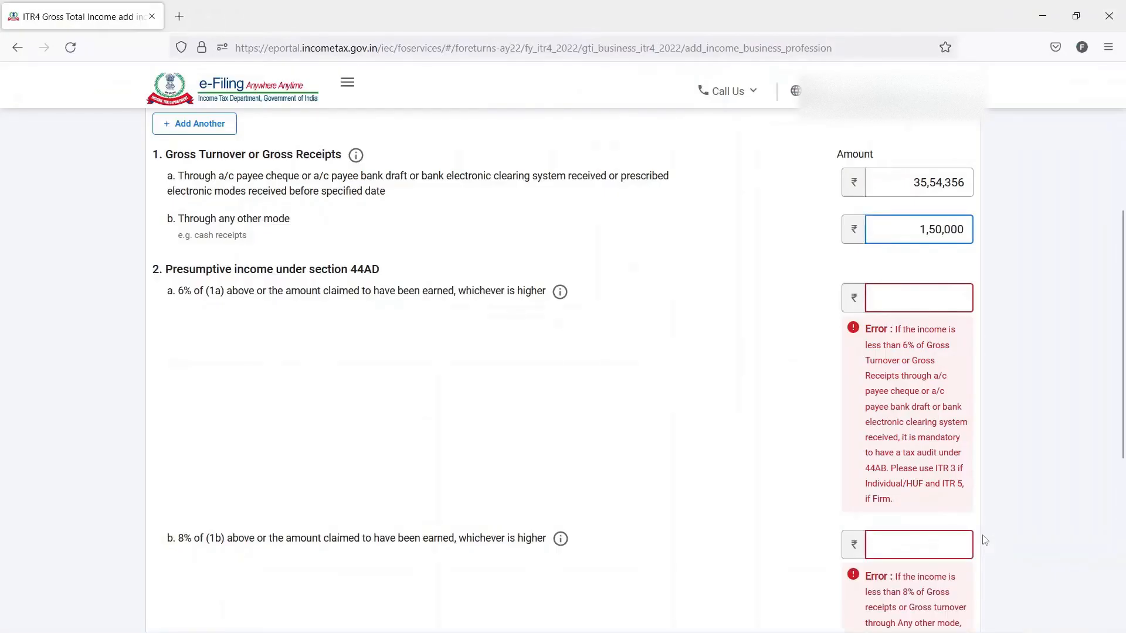
pyautogui.press('Tab')
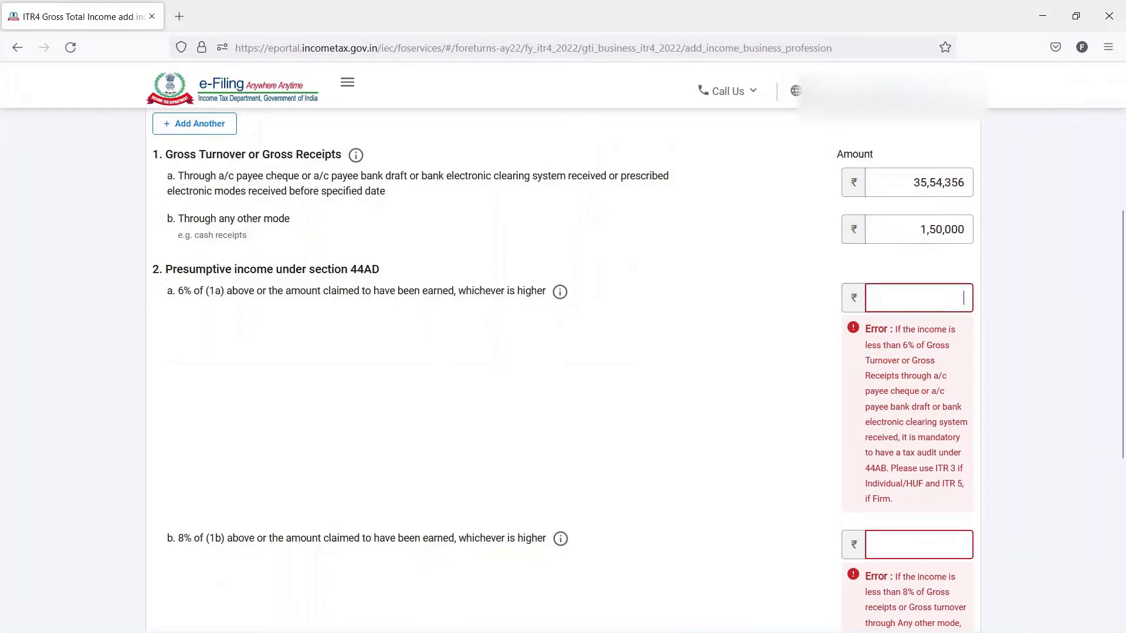
# - Copy the bank profit 533153 from the Excel sheet into presumptive income field 2a on the e-Filing form
pyautogui.hotkey('alt', 'Tab')
pyautogui.press('Right')
pyautogui.press('Up')
pyautogui.hotkey('ctrl', 'c')
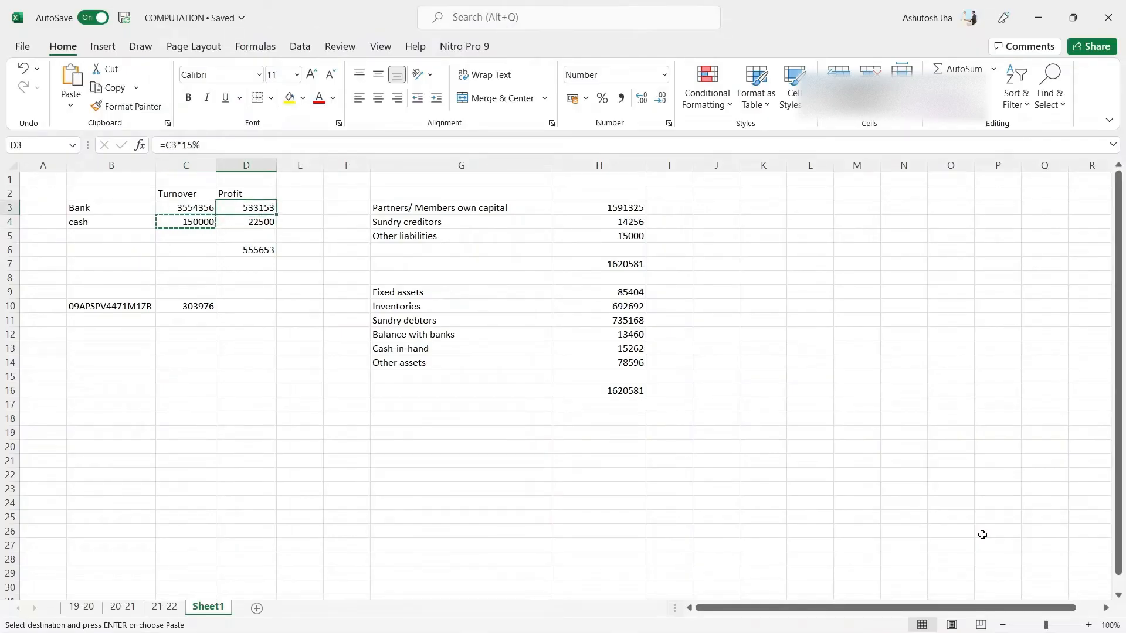
pyautogui.hotkey('alt', 'Tab')
pyautogui.press('Tab')
pyautogui.hotkey('ctrl', 'v')
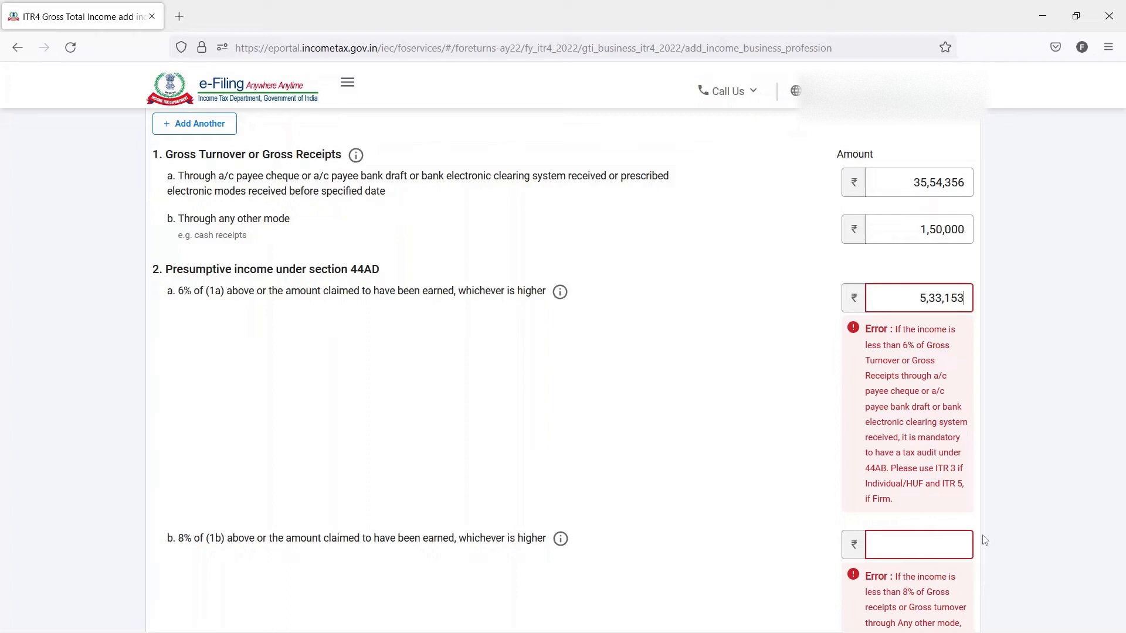
pyautogui.press('Tab')
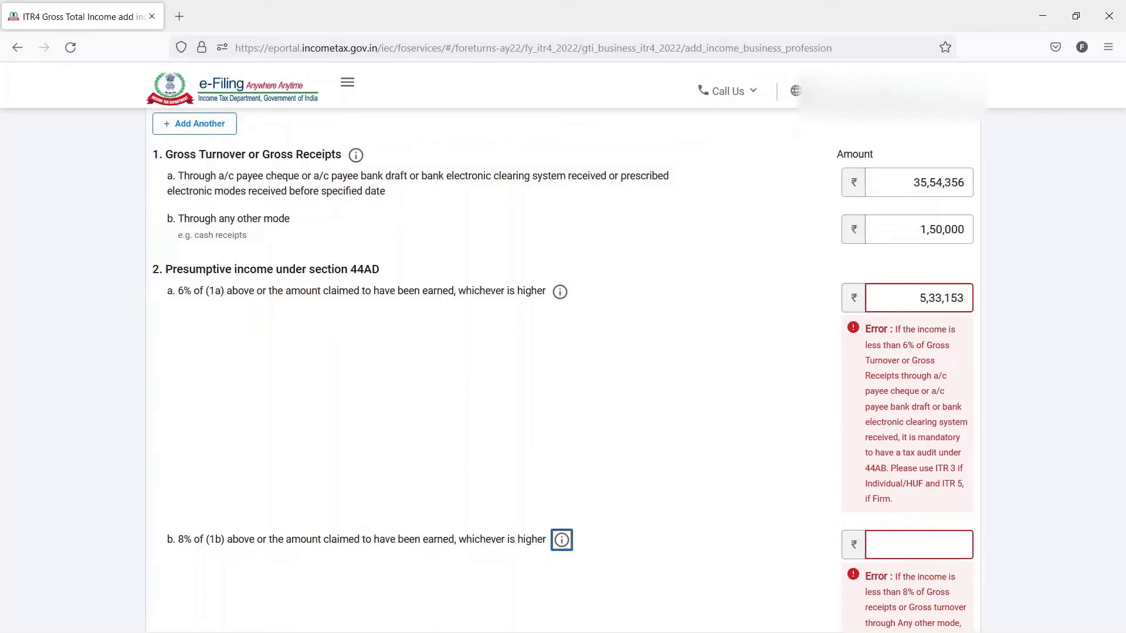
# - Copy the cash profit 22500 from the Excel sheet into presumptive income field 2b on the e-Filing form
pyautogui.press('Tab')
pyautogui.hotkey('alt', 'Tab')
pyautogui.press('Down')
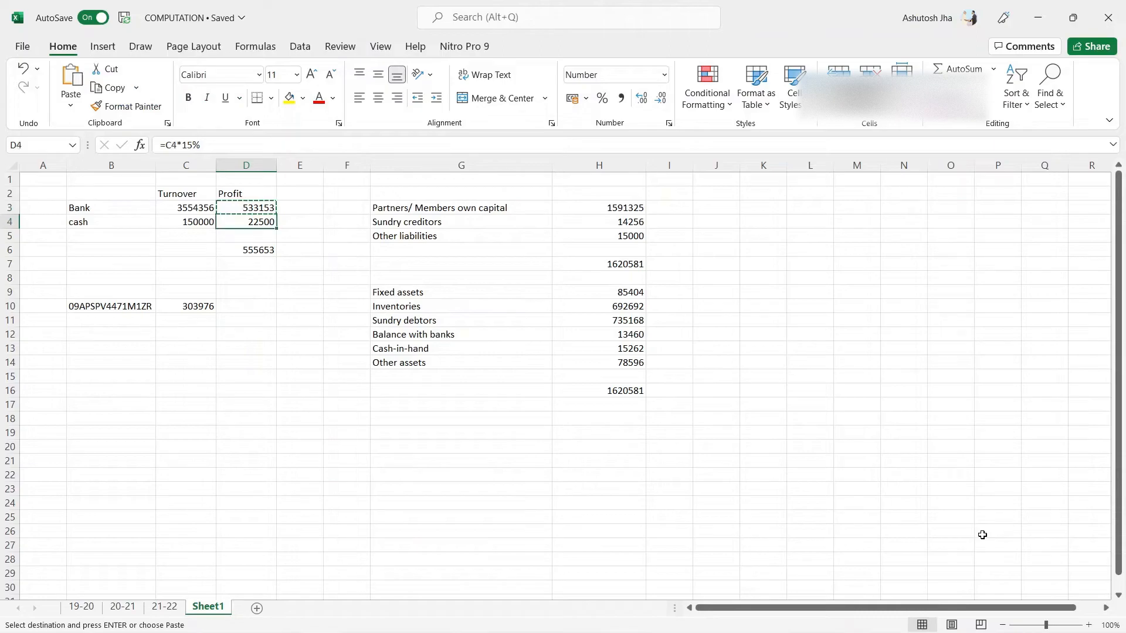
pyautogui.hotkey('ctrl', 'c')
pyautogui.hotkey('alt', 'Tab')
pyautogui.hotkey('ctrl', 'v')
pyautogui.press('Tab')
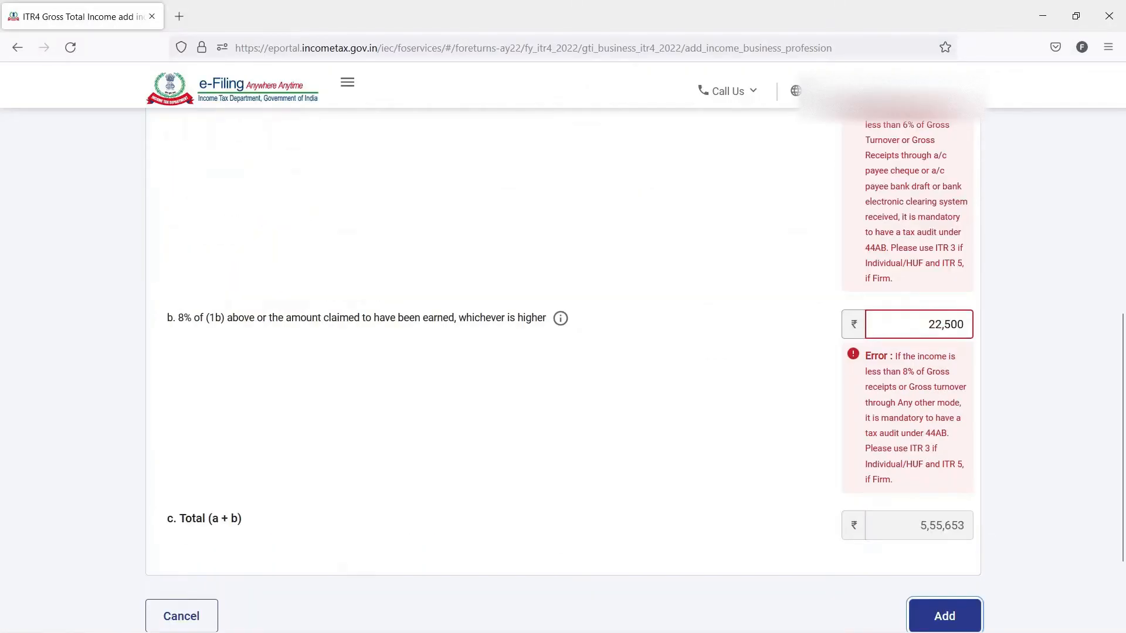
# - Check the entered turnover and presumptive income amounts and add the section 44AD business income to the return
pyautogui.scroll(3, 637, 370)
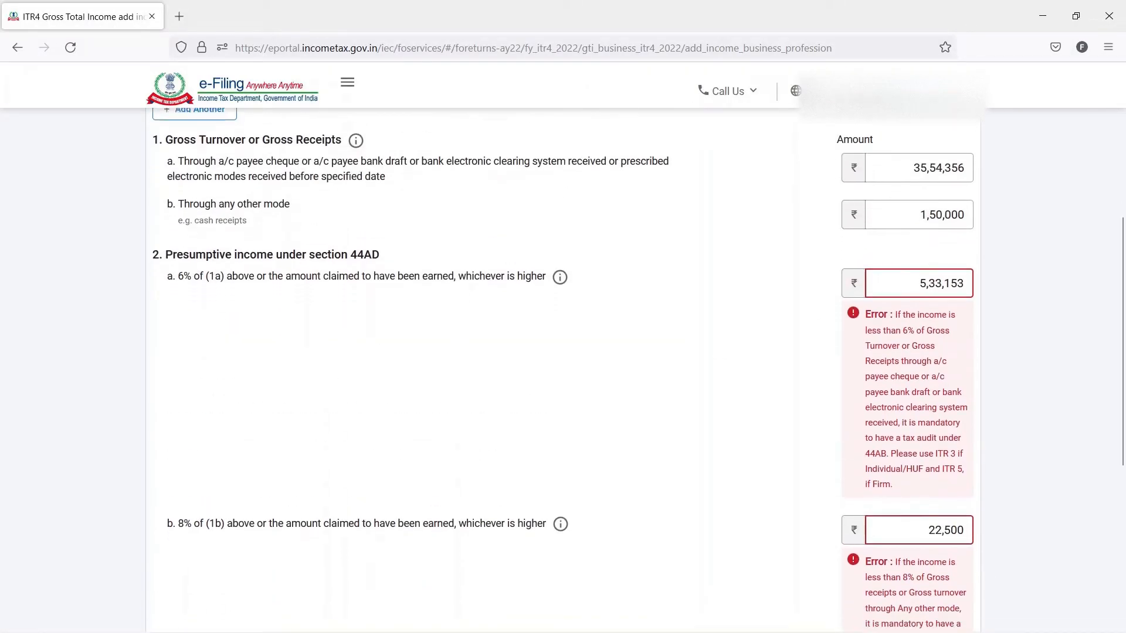
pyautogui.scroll(-5, 563, 370)
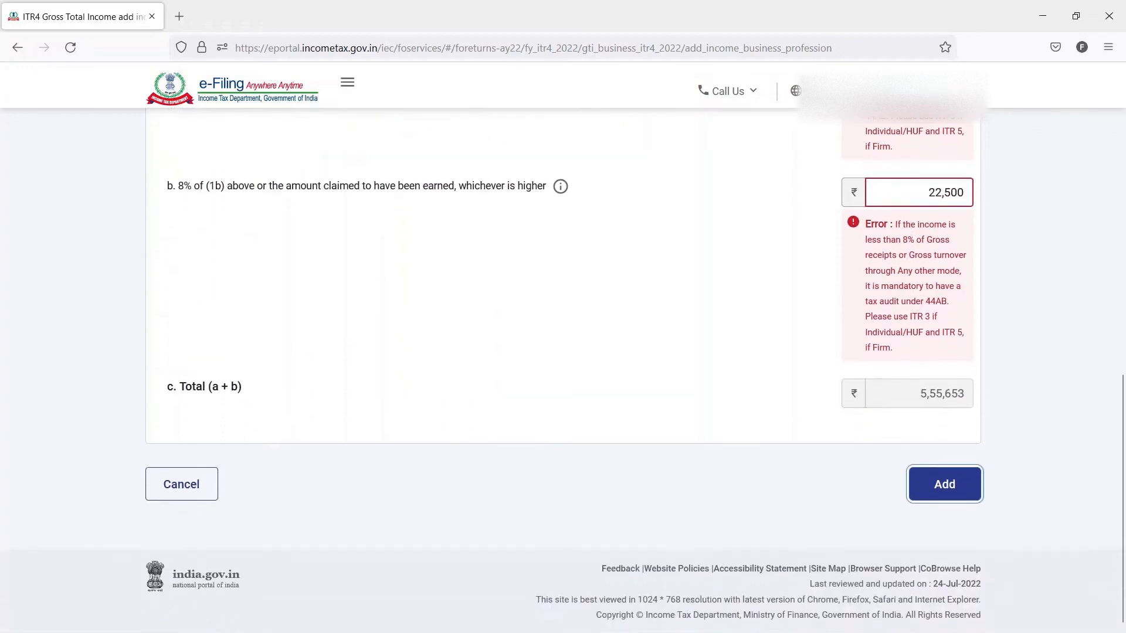
pyautogui.click(945, 483)
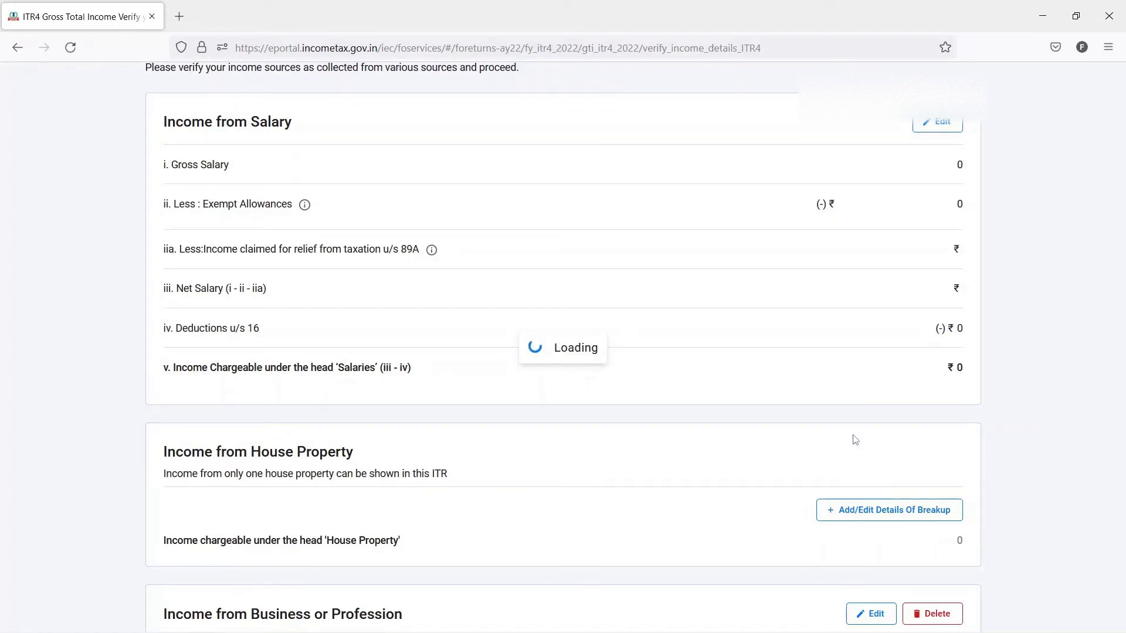
# - Review the presumptive business income under section 44AD and confirm the Gross Total Income section
pyautogui.scroll(-7, 855, 440)
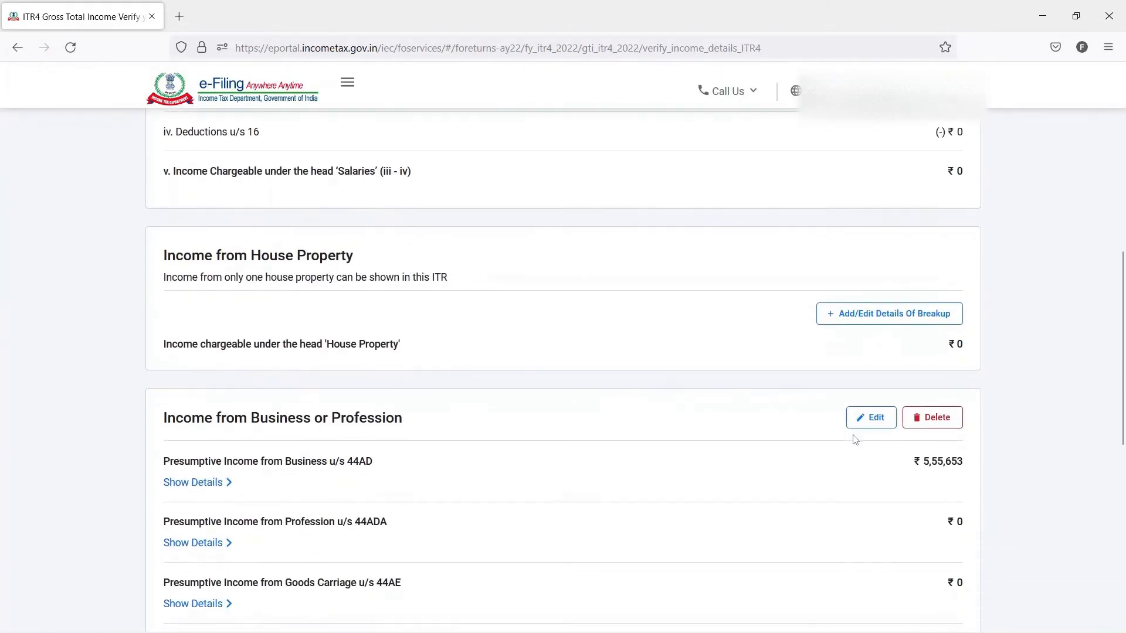
pyautogui.scroll(-4, 854, 440)
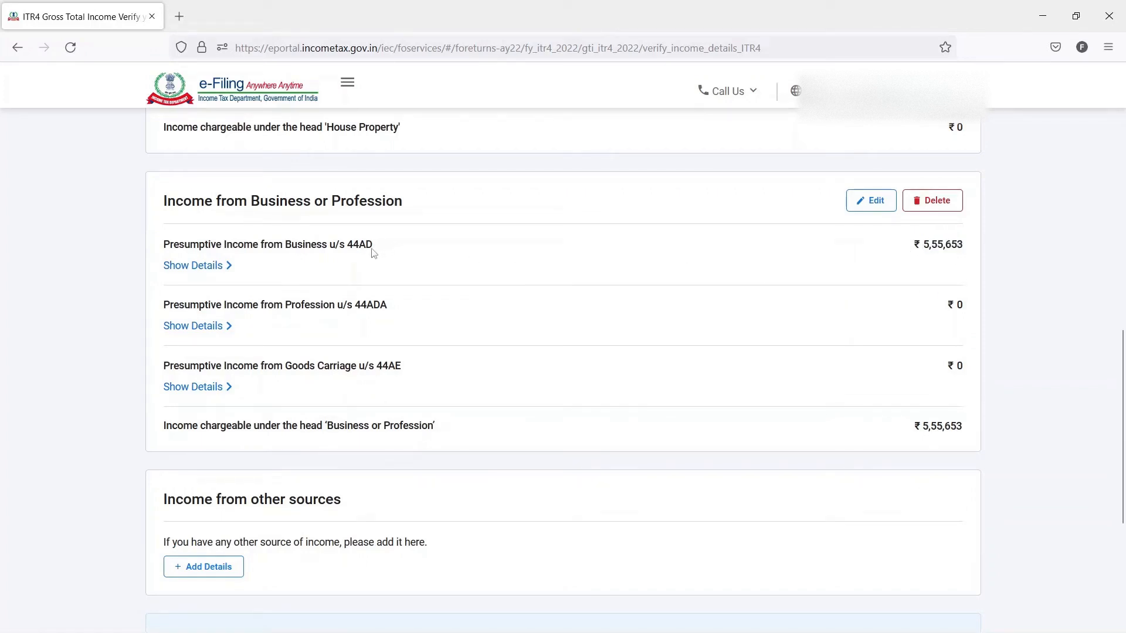
pyautogui.moveTo(372, 249); pyautogui.dragTo(162, 247)
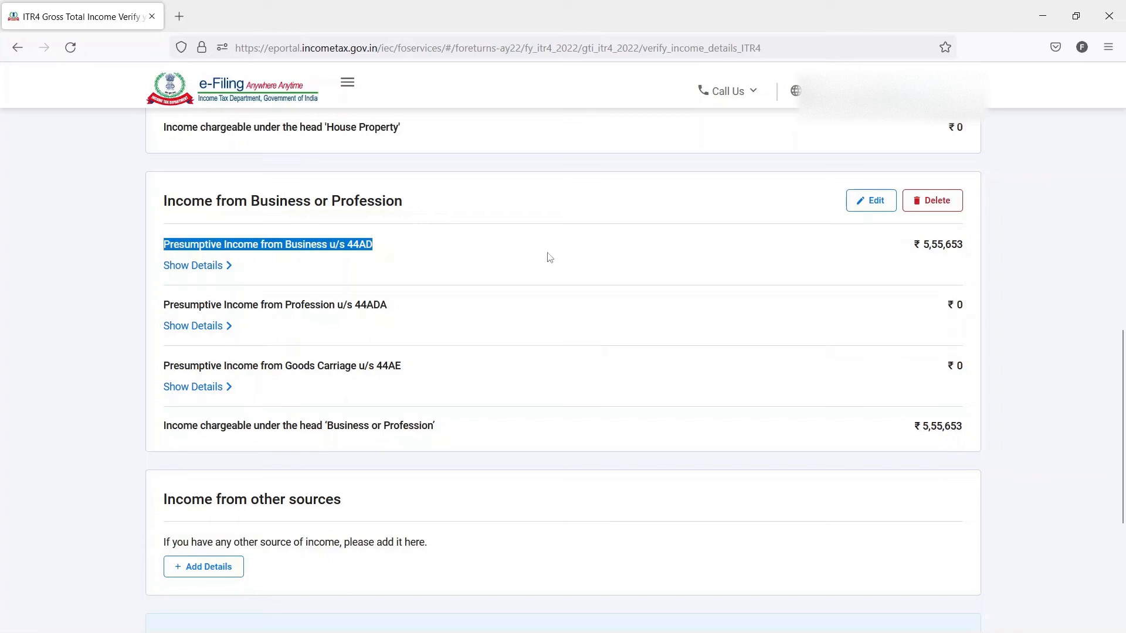
pyautogui.scroll(-4, 549, 258)
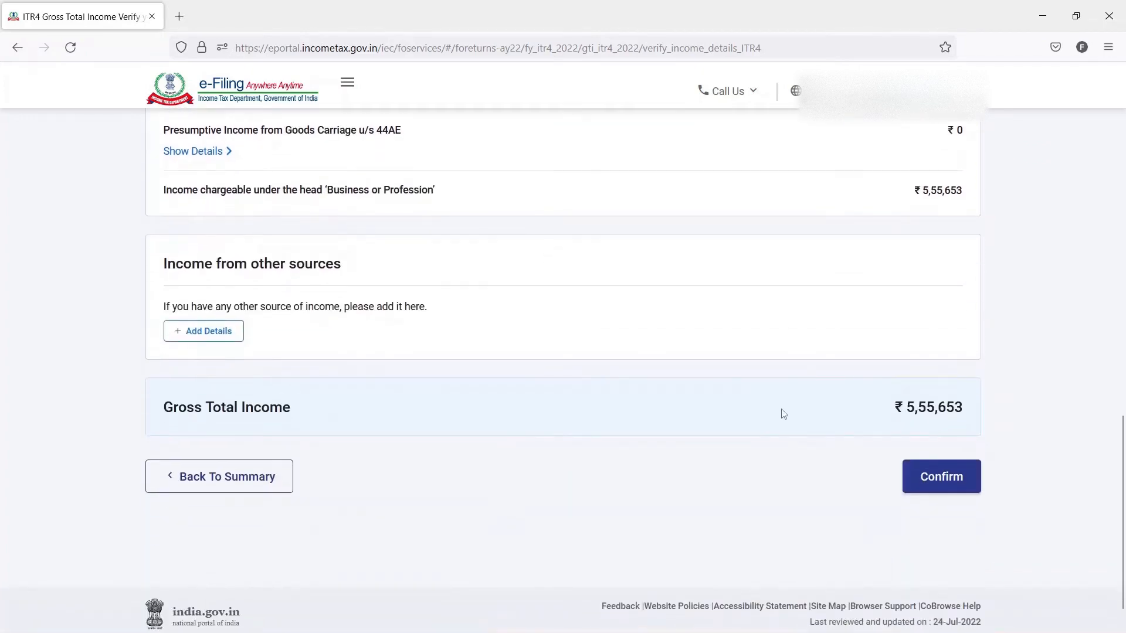
pyautogui.click(945, 477)
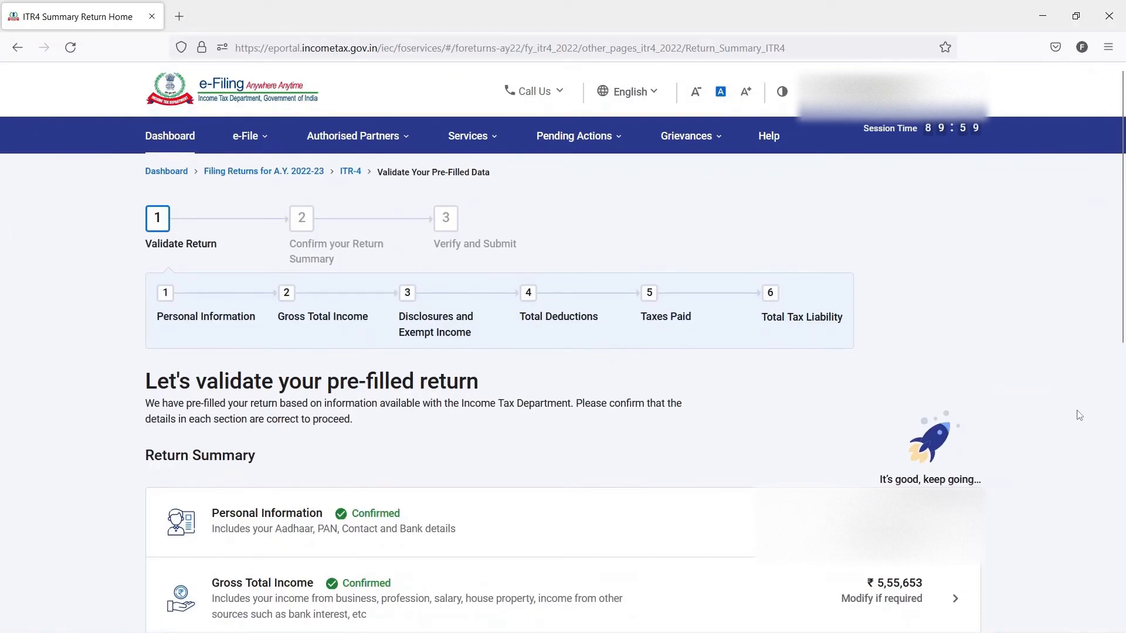
# - Open the Disclosures and Exempt Income section from the return summary
pyautogui.scroll(-1, 1079, 416)
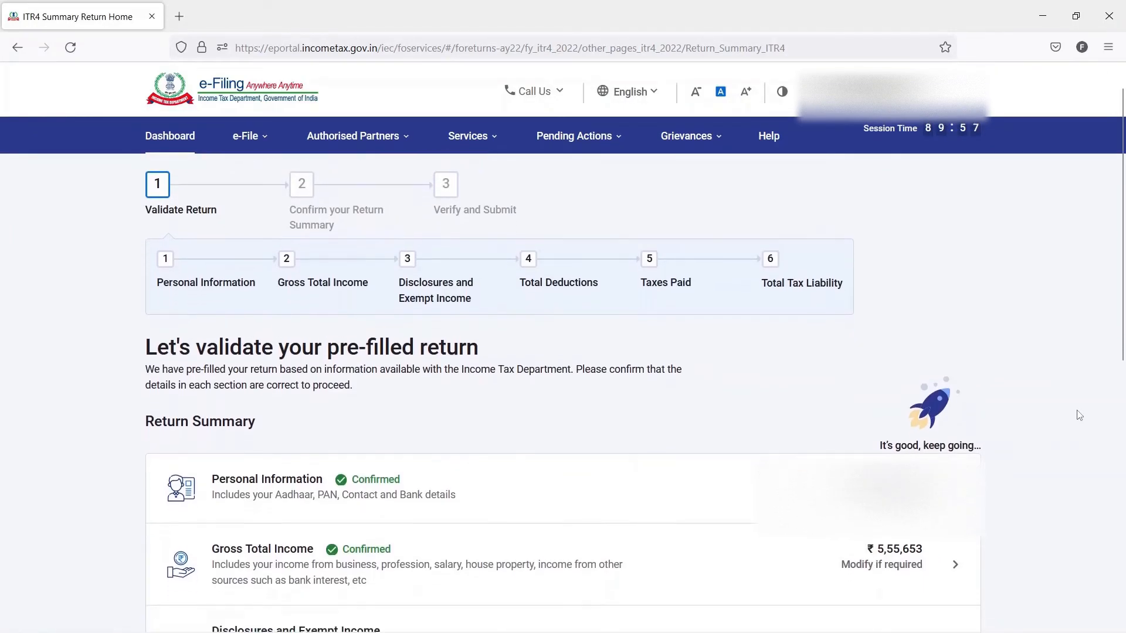
pyautogui.scroll(-3, 1079, 416)
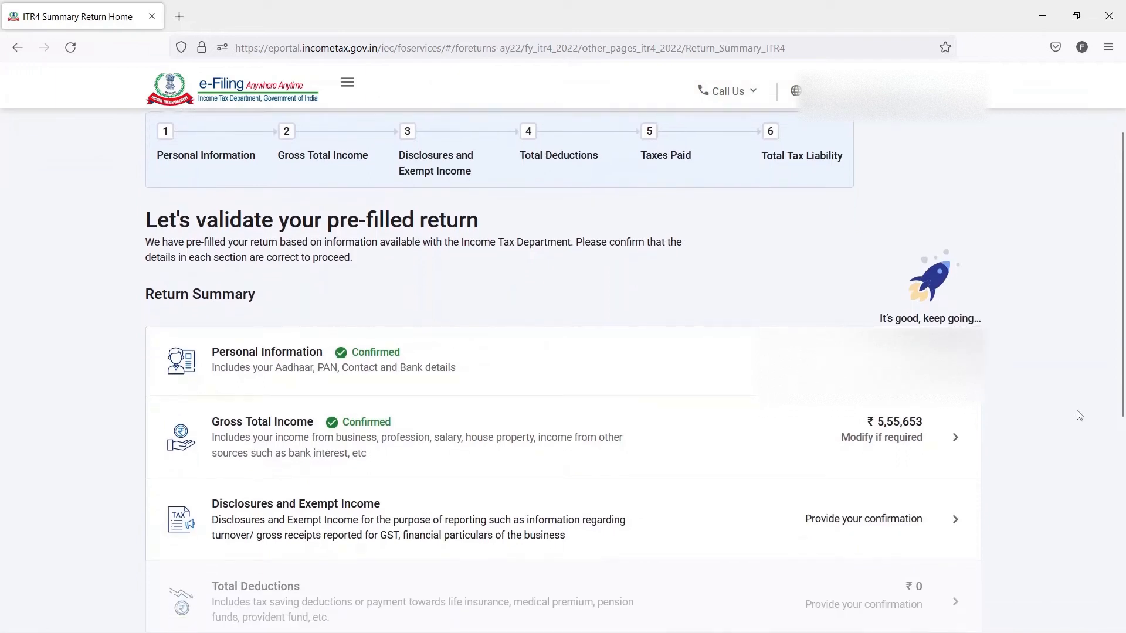
pyautogui.scroll(-1, 1079, 415)
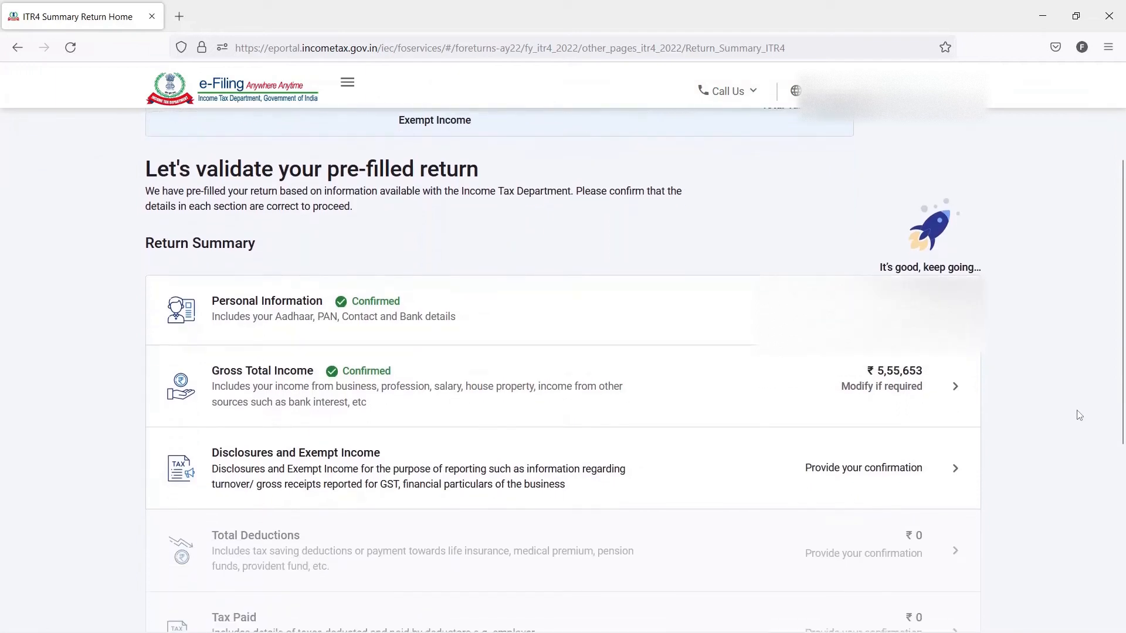
pyautogui.click(905, 473)
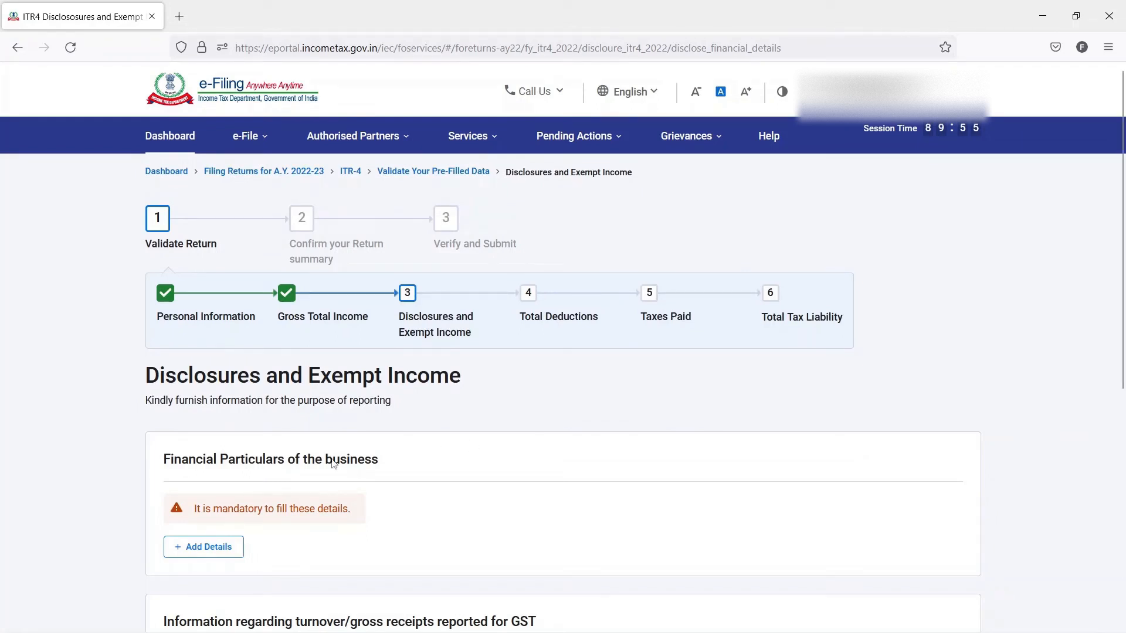
# - Start adding the mandatory details for Financial Particulars of the business
pyautogui.moveTo(163, 461); pyautogui.dragTo(377, 469)
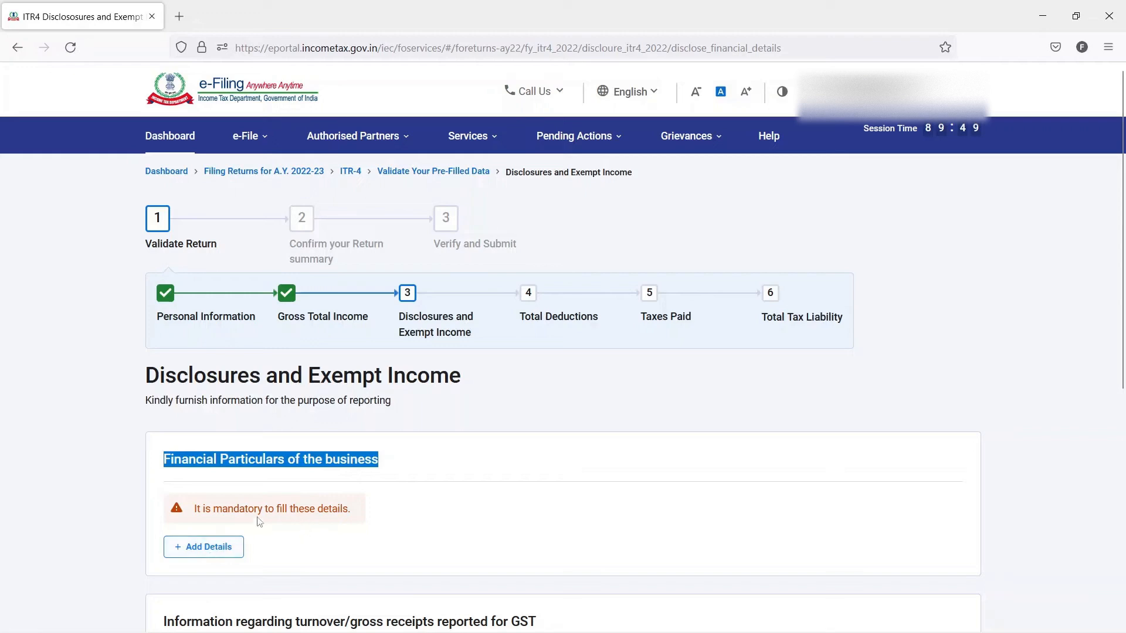
pyautogui.moveTo(195, 508); pyautogui.dragTo(347, 512)
pyautogui.click(347, 511)
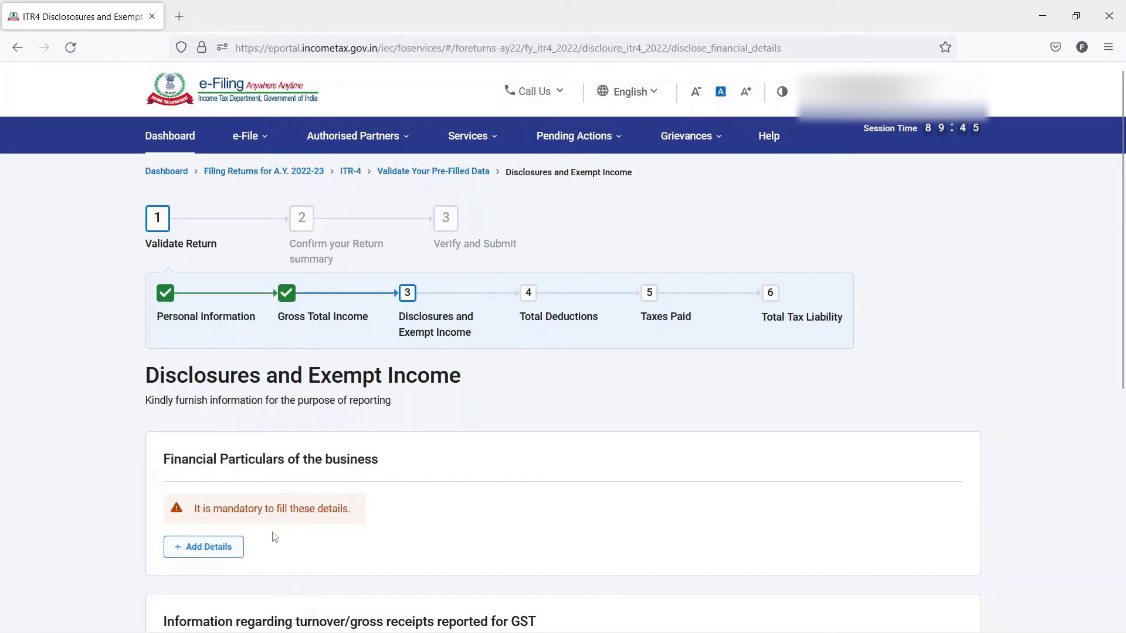
pyautogui.click(226, 547)
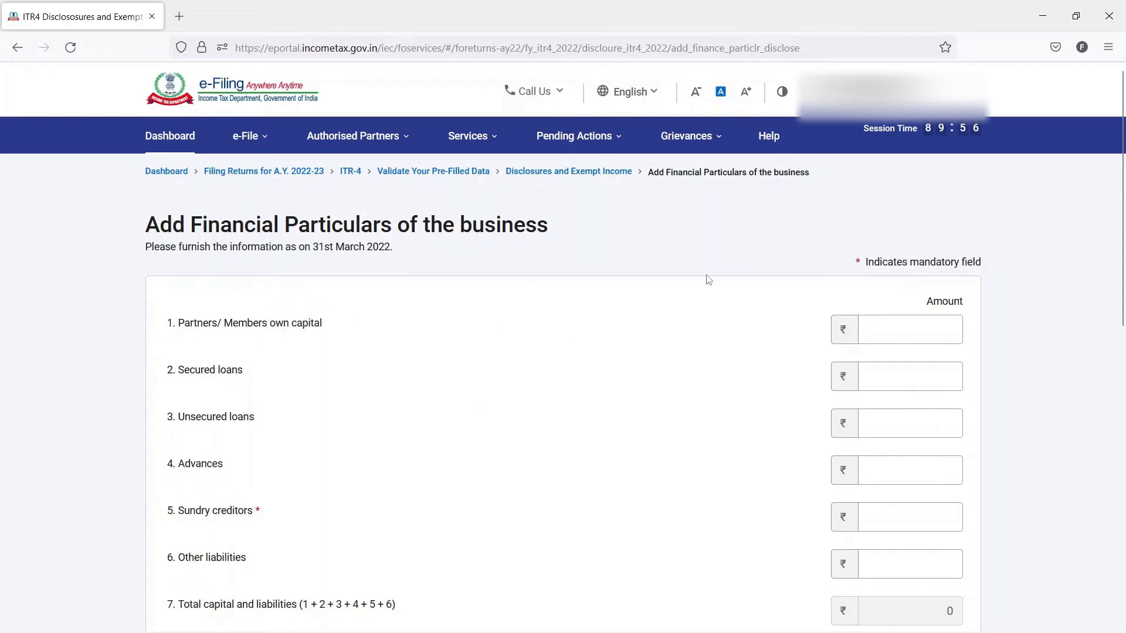
# - Examine the capital, liabilities and asset rows of the financial particulars form, including its total rows
pyautogui.scroll(-1, 848, 282)
pyautogui.scroll(-3, 757, 298)
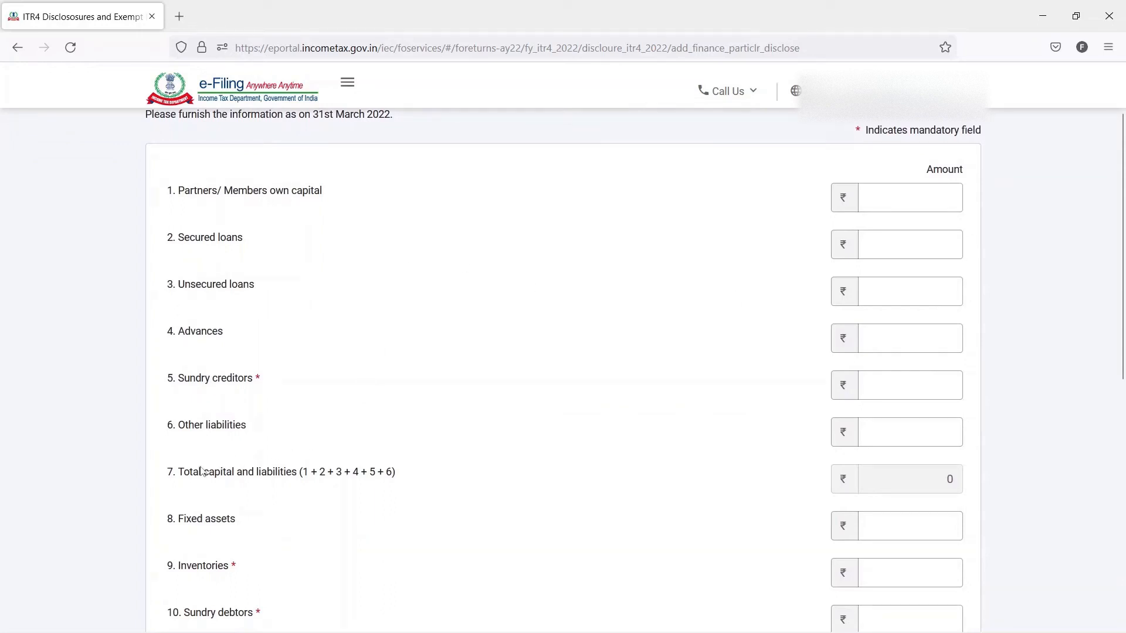
pyautogui.moveTo(167, 472); pyautogui.dragTo(304, 473)
pyautogui.click(424, 393)
pyautogui.scroll(-10, 425, 392)
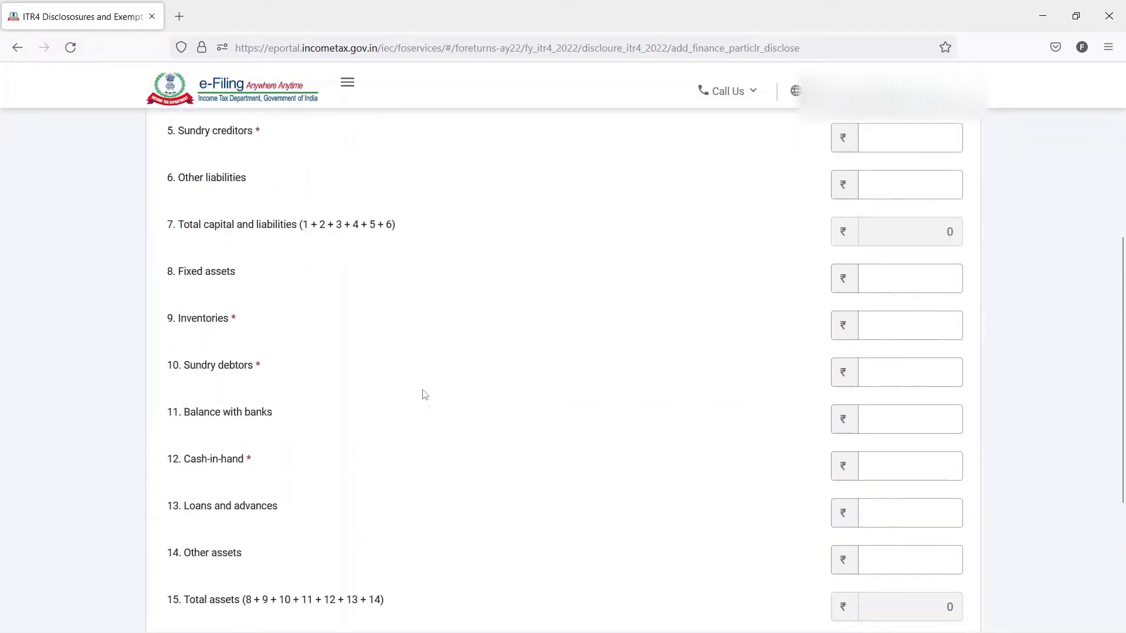
pyautogui.moveTo(167, 497); pyautogui.dragTo(239, 498)
pyautogui.click(527, 437)
pyautogui.scroll(6, 689, 406)
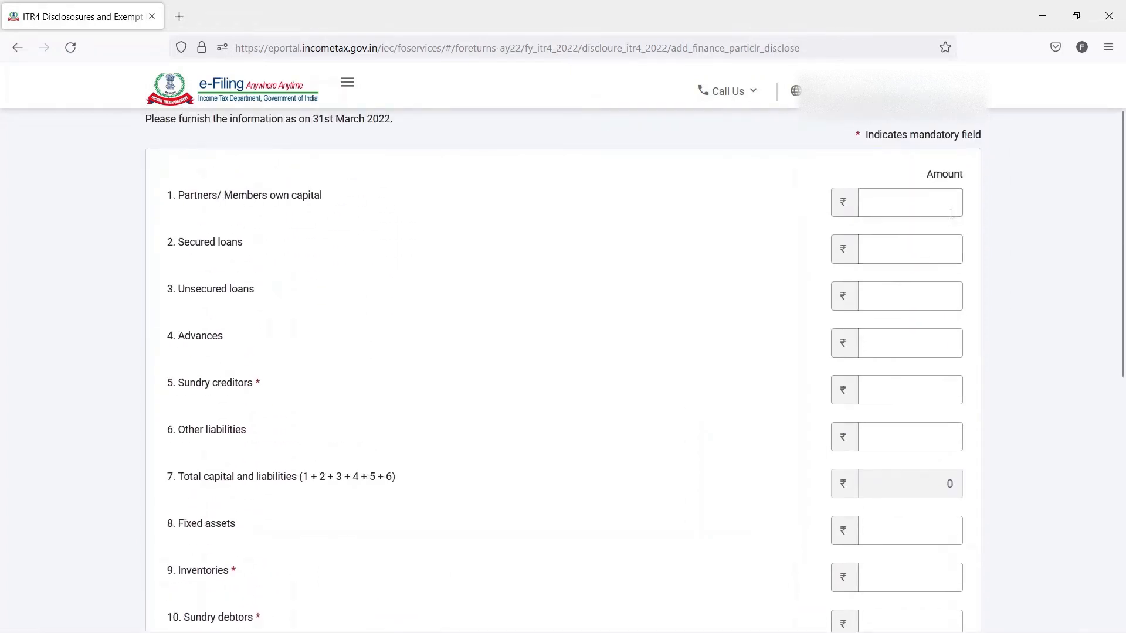
pyautogui.click(948, 203)
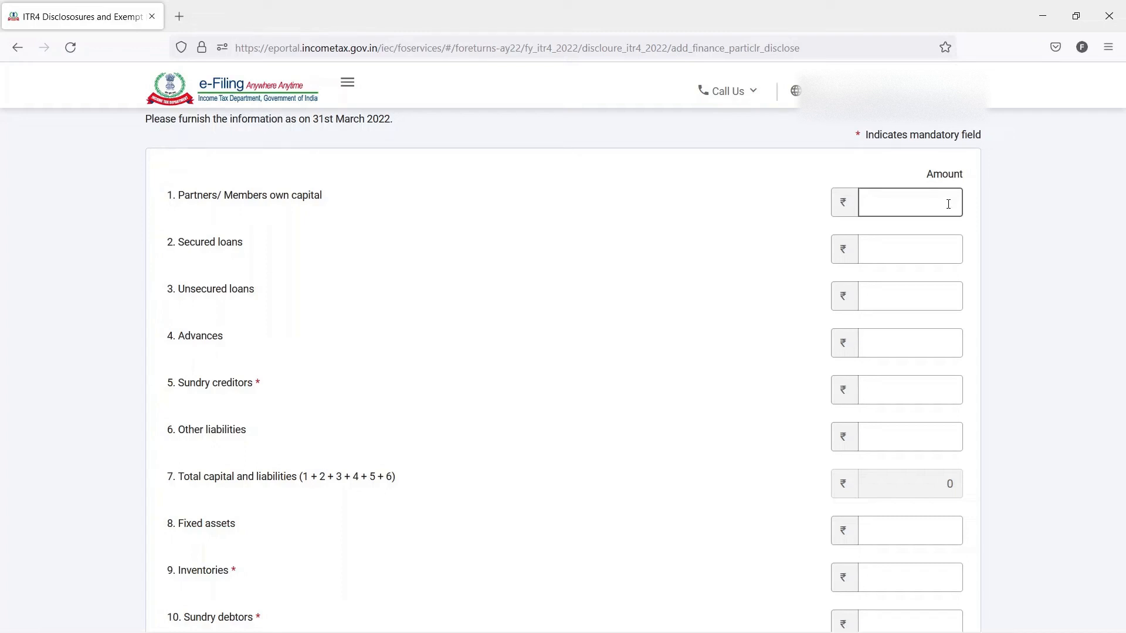
# - Identify the mandatory fields in the financial particulars form among the liabilities and assets
pyautogui.scroll(-1, 948, 203)
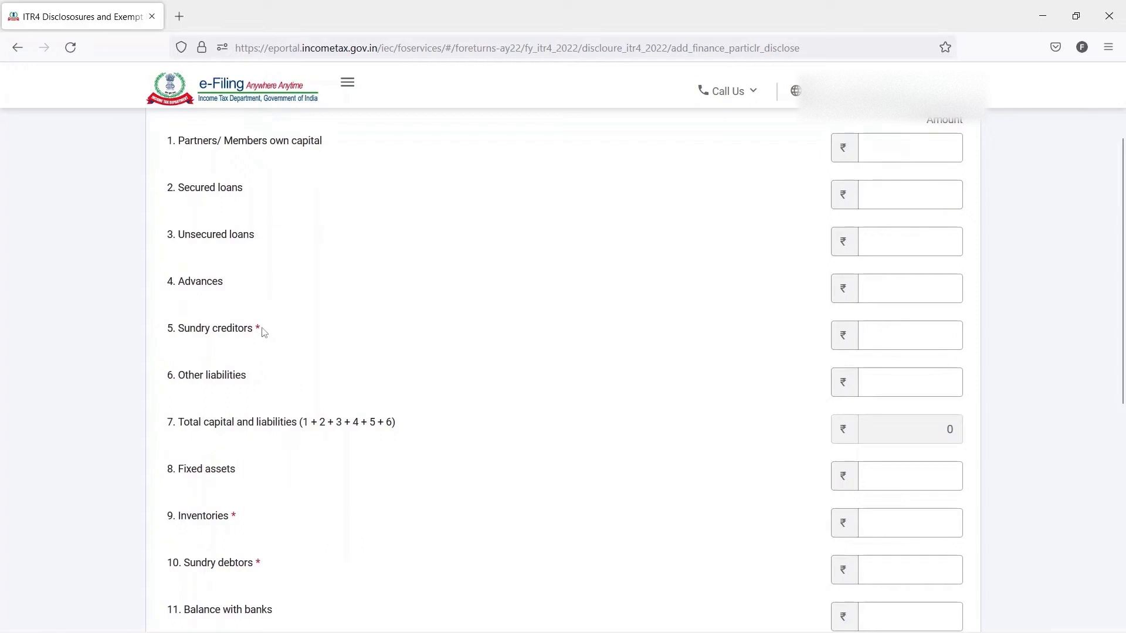
pyautogui.moveTo(264, 332); pyautogui.dragTo(167, 331)
pyautogui.scroll(-3, 256, 369)
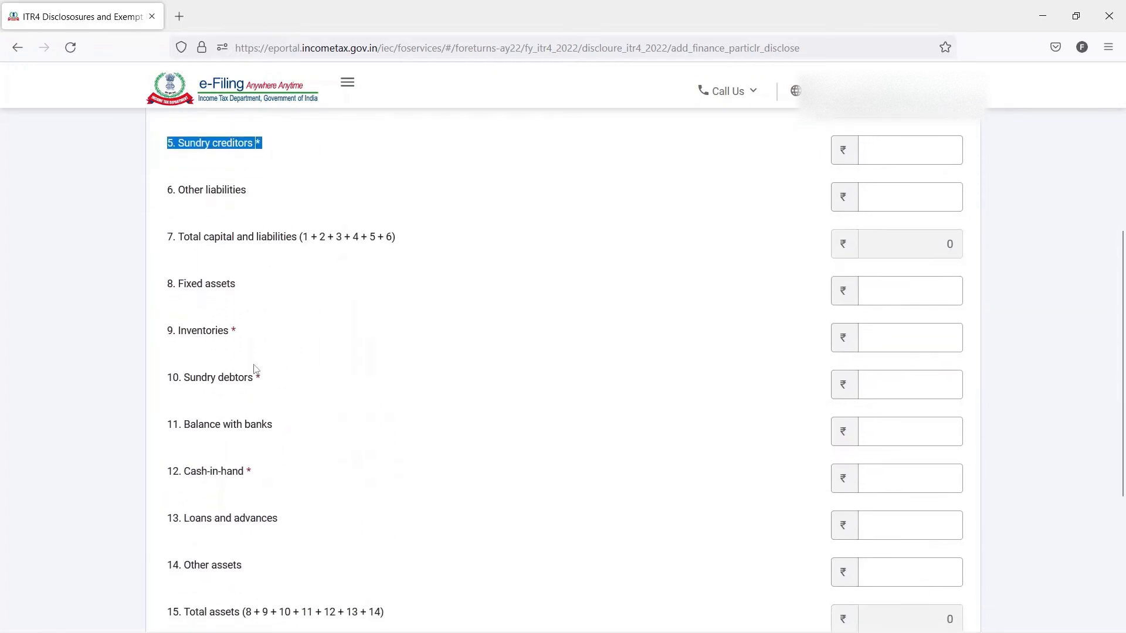
pyautogui.moveTo(237, 333); pyautogui.dragTo(167, 332)
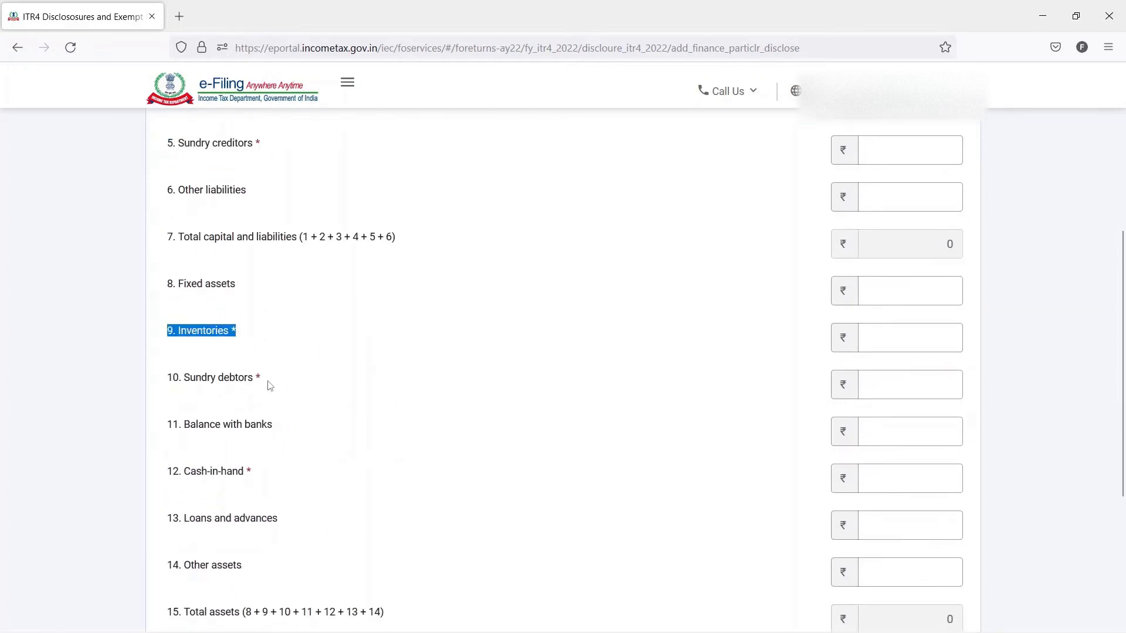
pyautogui.moveTo(267, 381); pyautogui.dragTo(167, 381)
pyautogui.scroll(-2, 328, 366)
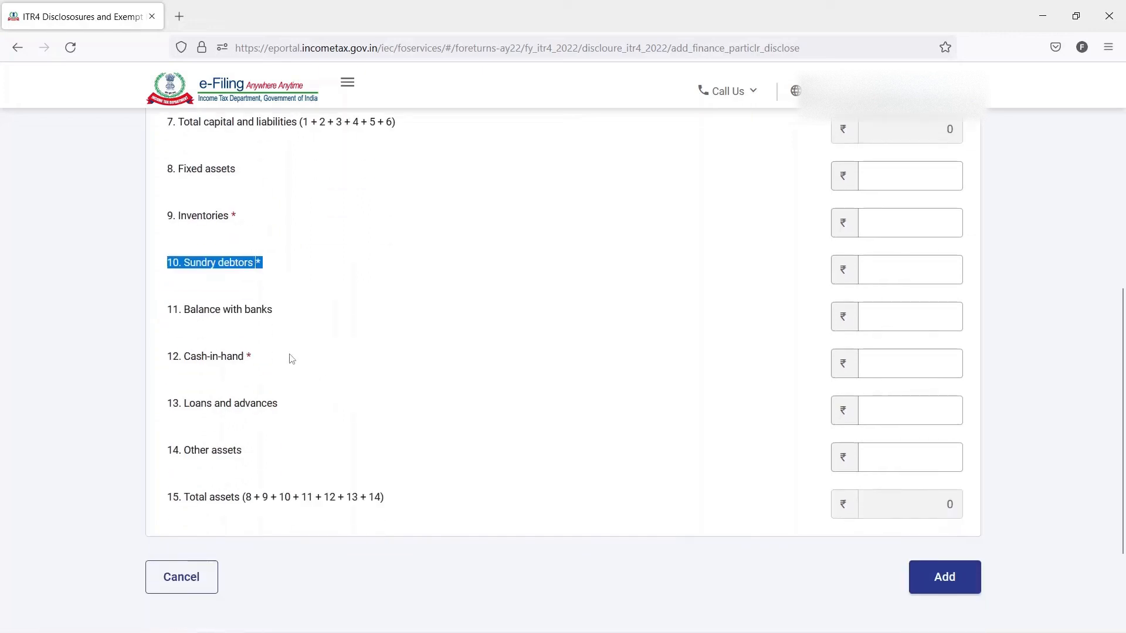
pyautogui.moveTo(260, 360); pyautogui.dragTo(167, 359)
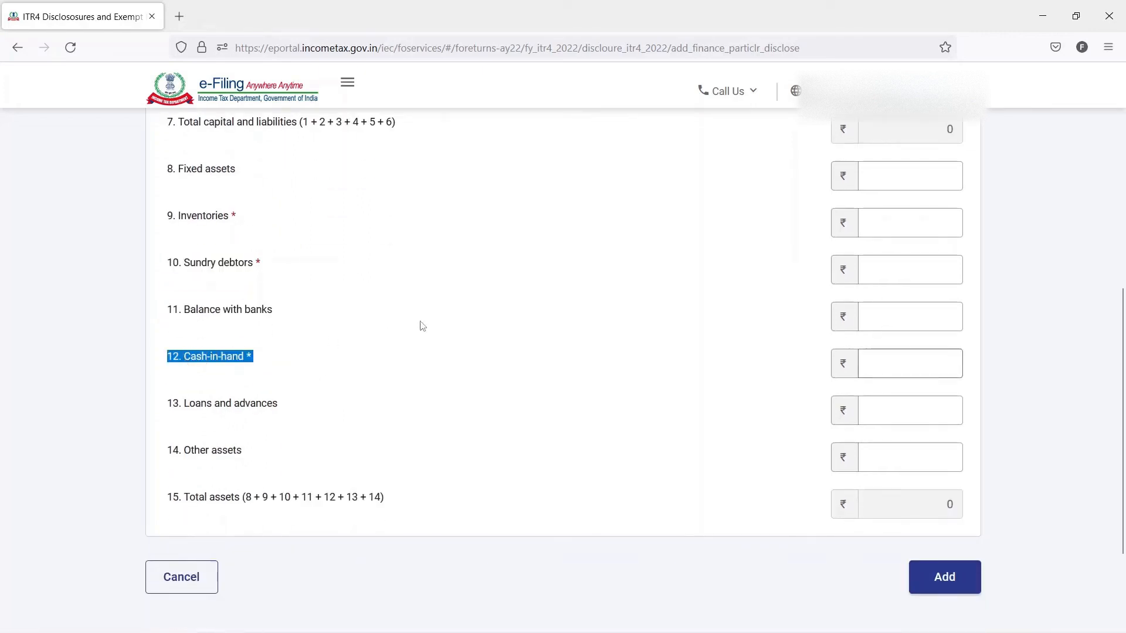
pyautogui.scroll(7, 498, 321)
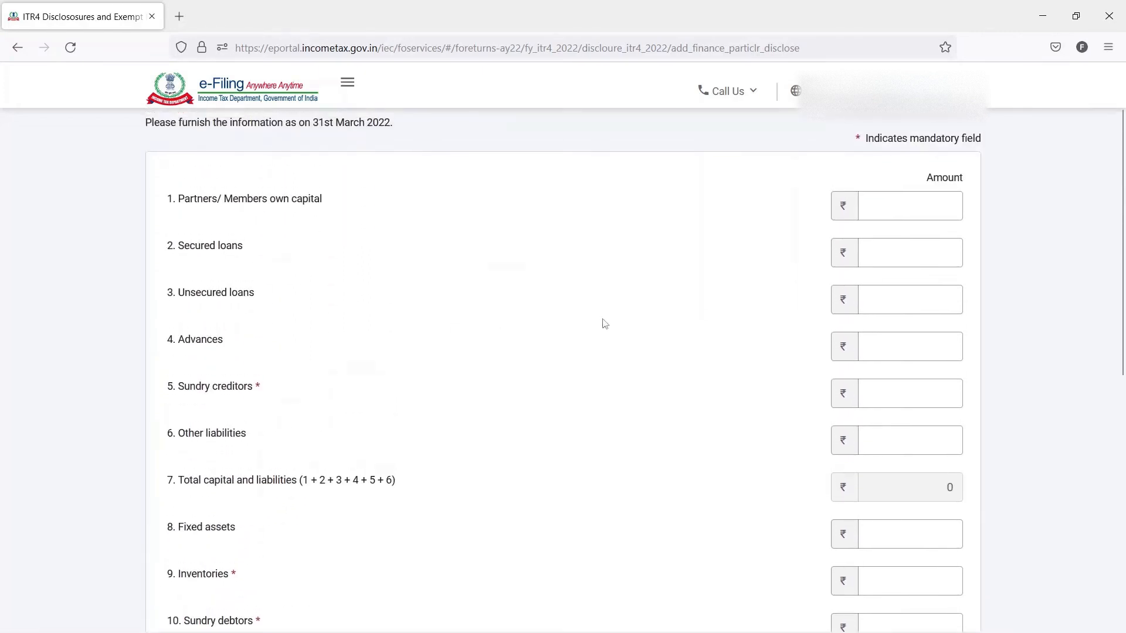
# - Copy the own capital amount, 1591325, from the COMPUTATION workbook in Excel into the form's Partners/Members own capital field
pyautogui.click(866, 231)
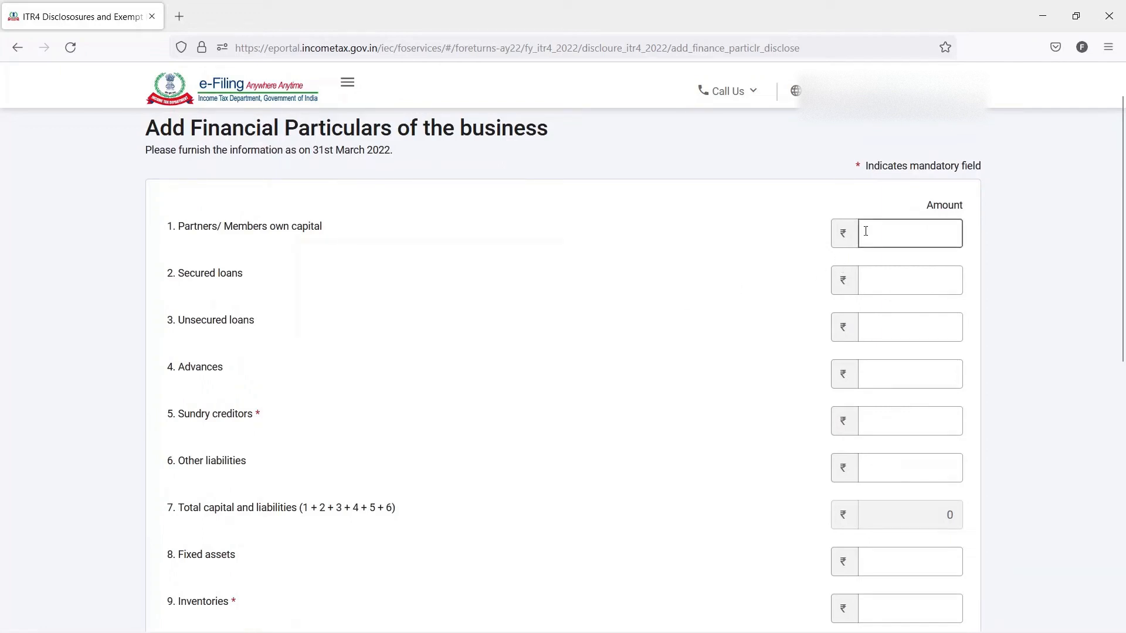
pyautogui.hotkey('alt', 'Tab')
pyautogui.press('Right')
pyautogui.press('Right')
pyautogui.press('Right')
pyautogui.press('Right')
pyautogui.press('Right')
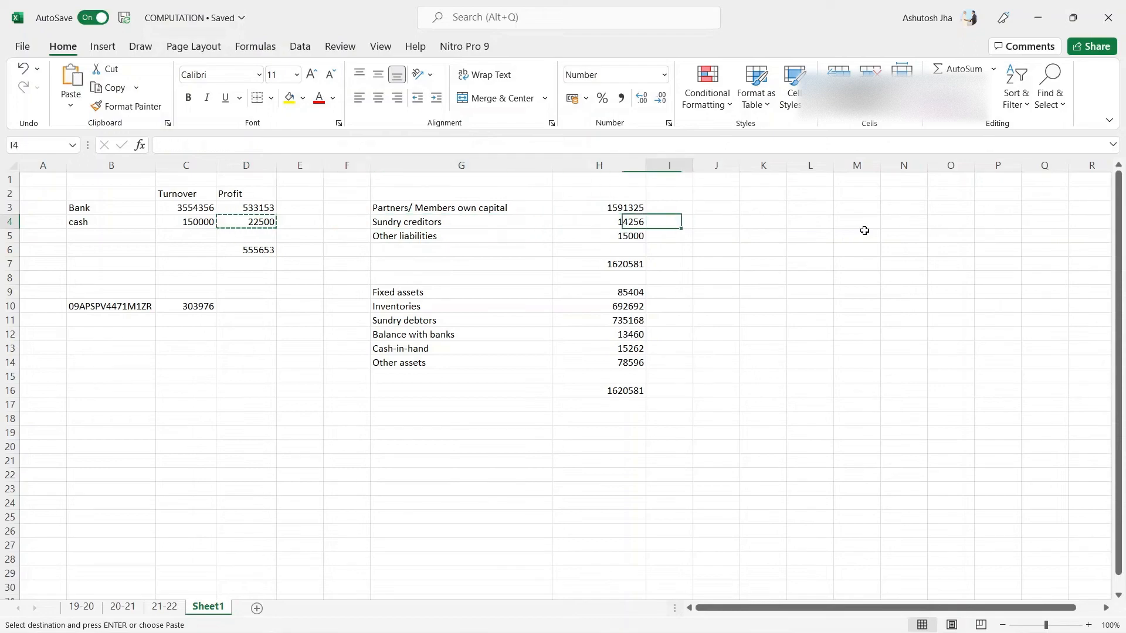
pyautogui.press('Left')
pyautogui.press('Up')
pyautogui.hotkey('ctrl', 'c')
pyautogui.hotkey('alt', 'Tab')
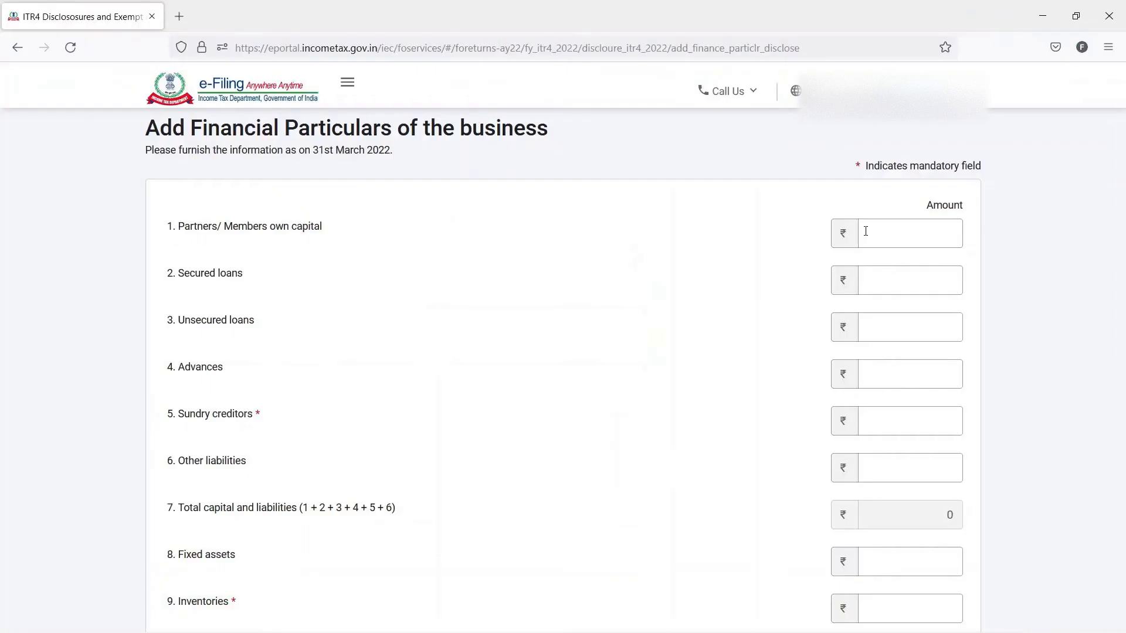
pyautogui.click(866, 231)
pyautogui.hotkey('ctrl', 'v')
pyautogui.press('Tab')
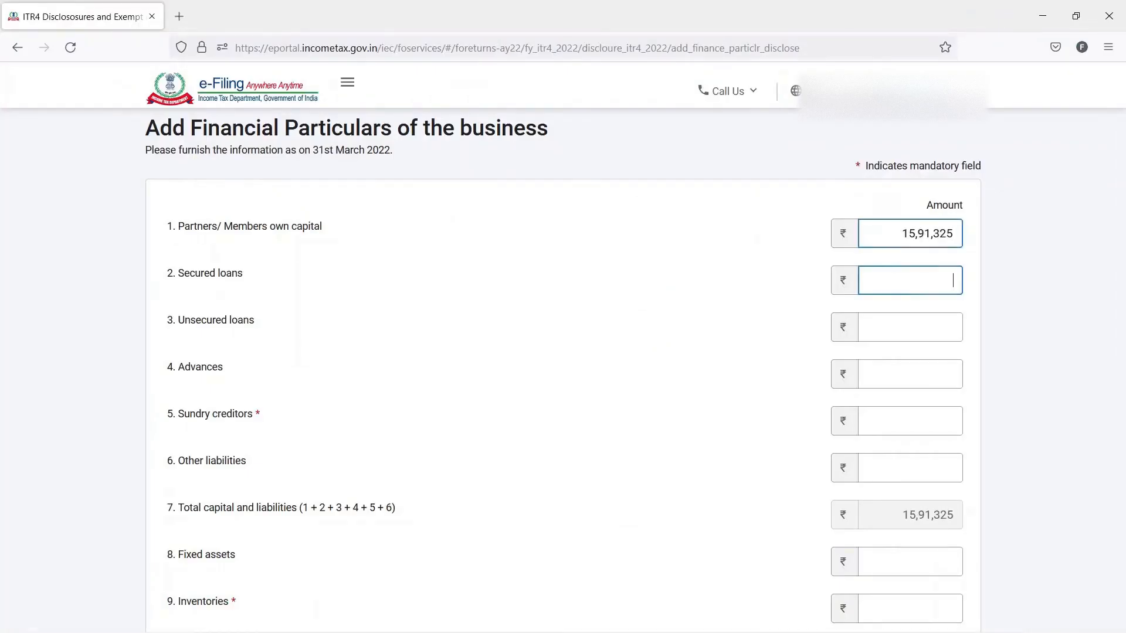
# - Set secured loans, unsecured loans and advances to 0 in the financial particulars form
pyautogui.write('0')
pyautogui.press('Tab')
pyautogui.write('0')
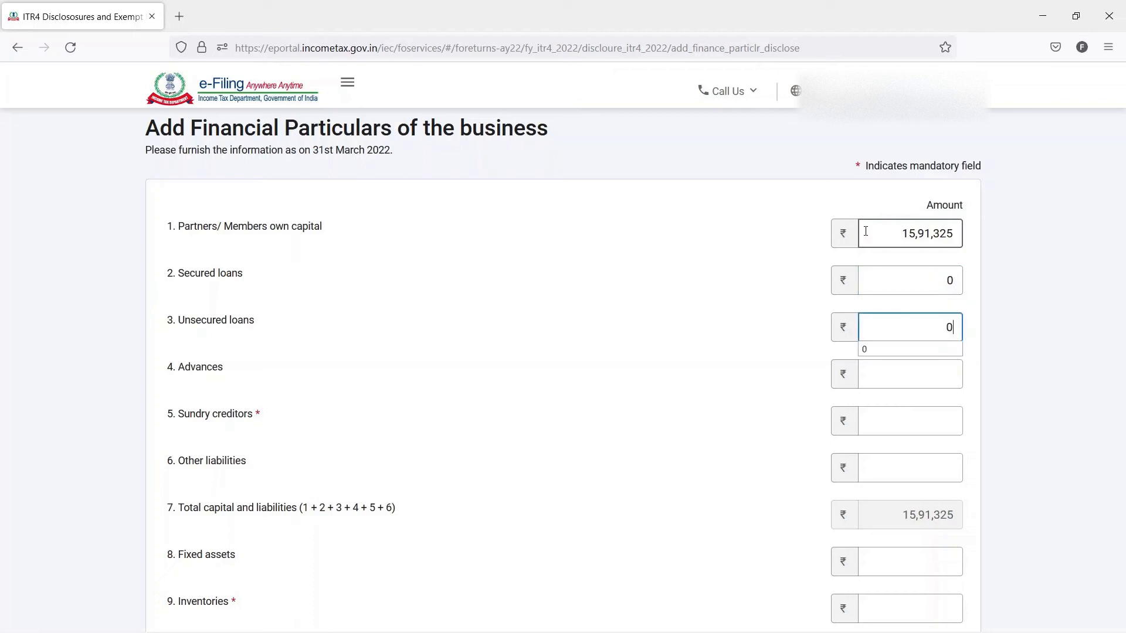
pyautogui.press('Tab')
pyautogui.write('0')
pyautogui.press('Escape')
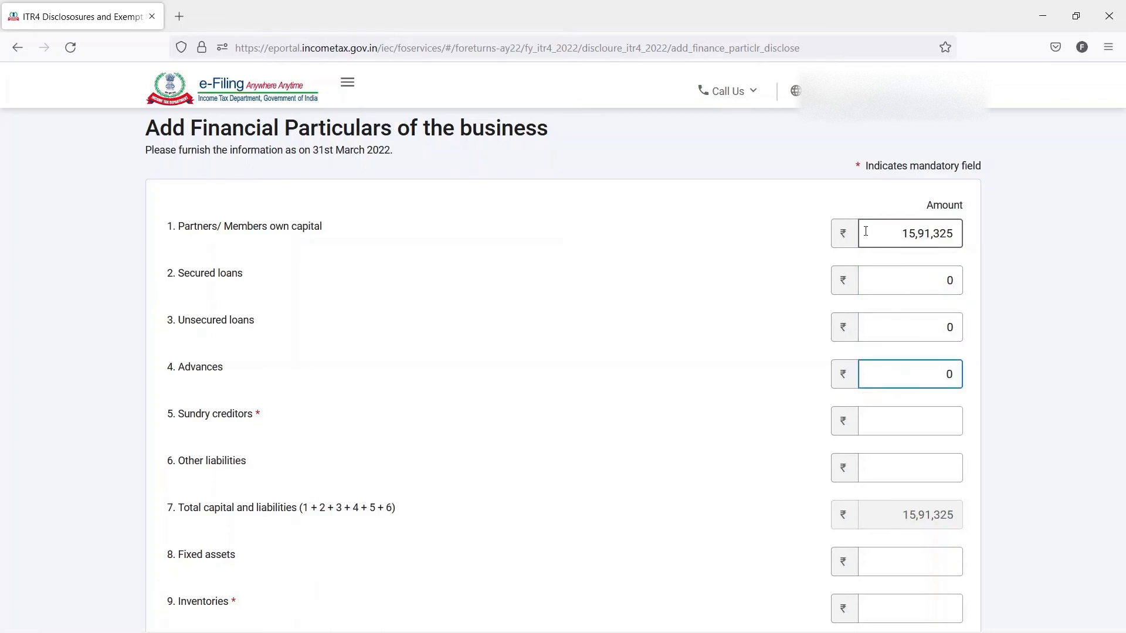
# - Copy the sundry creditors amount, 14256, from the Excel workbook into the form's Sundry creditors field
pyautogui.press('Tab')
pyautogui.hotkey('alt', 'Tab')
pyautogui.press('Down')
pyautogui.hotkey('ctrl', 'c')
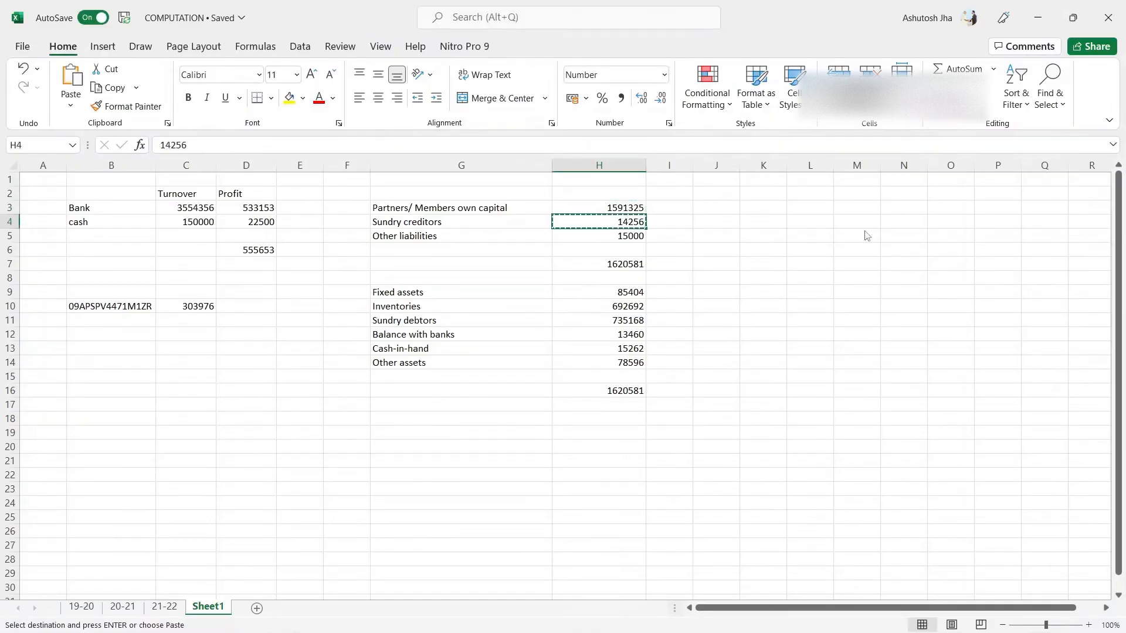
pyautogui.hotkey('alt', 'Tab')
pyautogui.hotkey('ctrl', 'v')
pyautogui.scroll(-1, 866, 231)
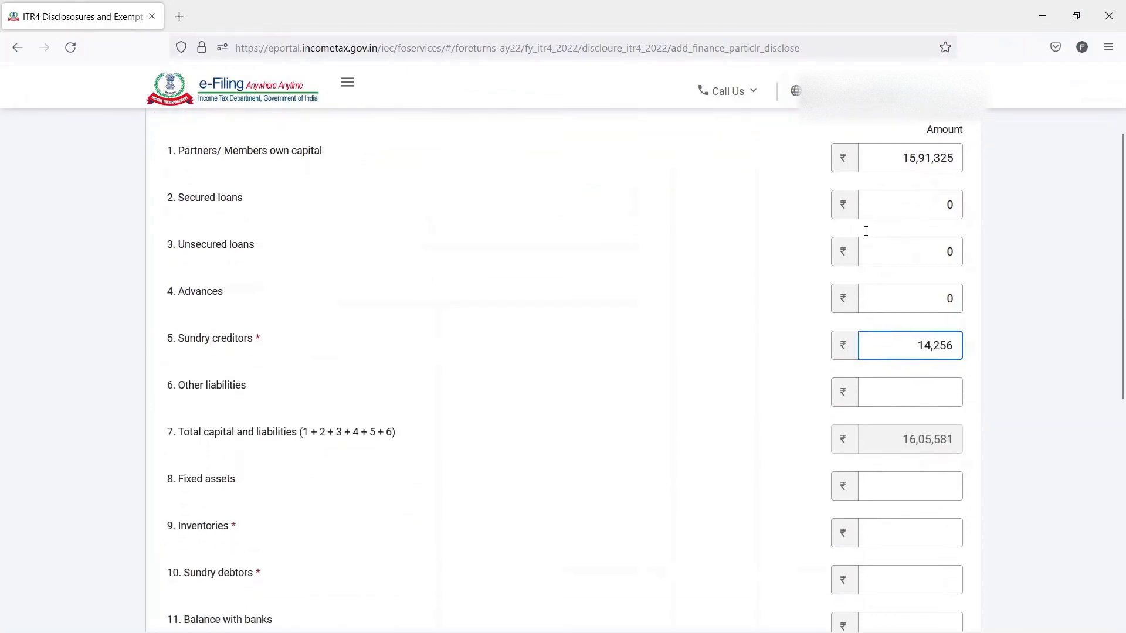
# - Copy the other liabilities amount, 15000, from the Excel workbook into the form's Other liabilities field
pyautogui.press('Tab')
pyautogui.hotkey('alt', 'Tab')
pyautogui.press('Down')
pyautogui.hotkey('ctrl', 'c')
pyautogui.hotkey('alt', 'Tab')
pyautogui.hotkey('ctrl', 'v')
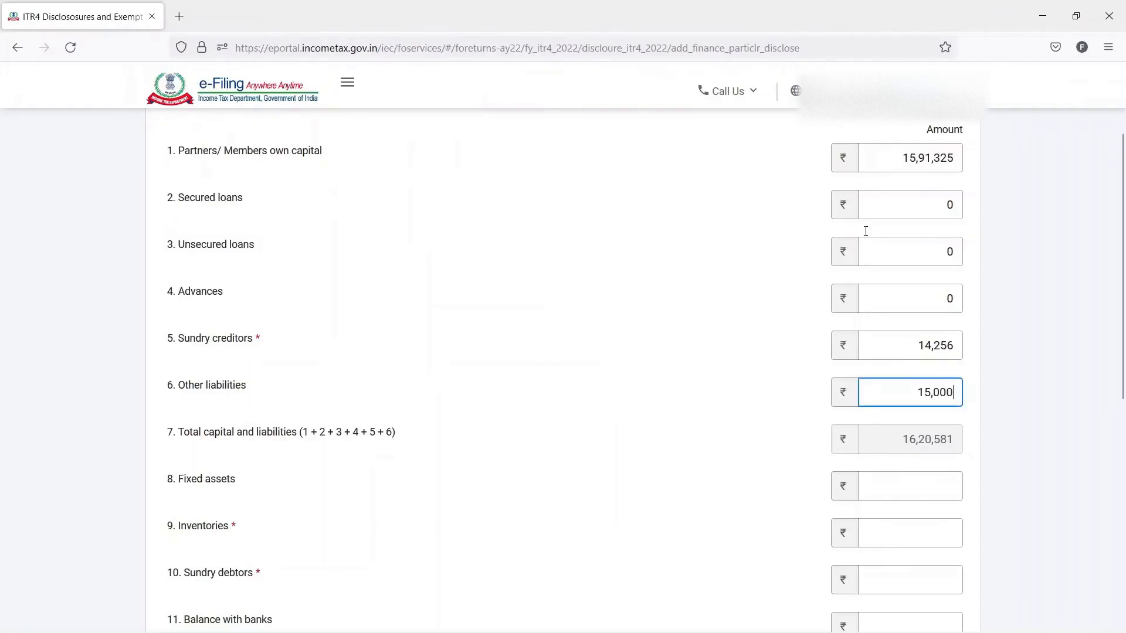
# - Copy the fixed assets amount, 85404, from the Excel workbook into the form's Fixed assets field
pyautogui.press('Tab')
pyautogui.scroll(-3, 900, 237)
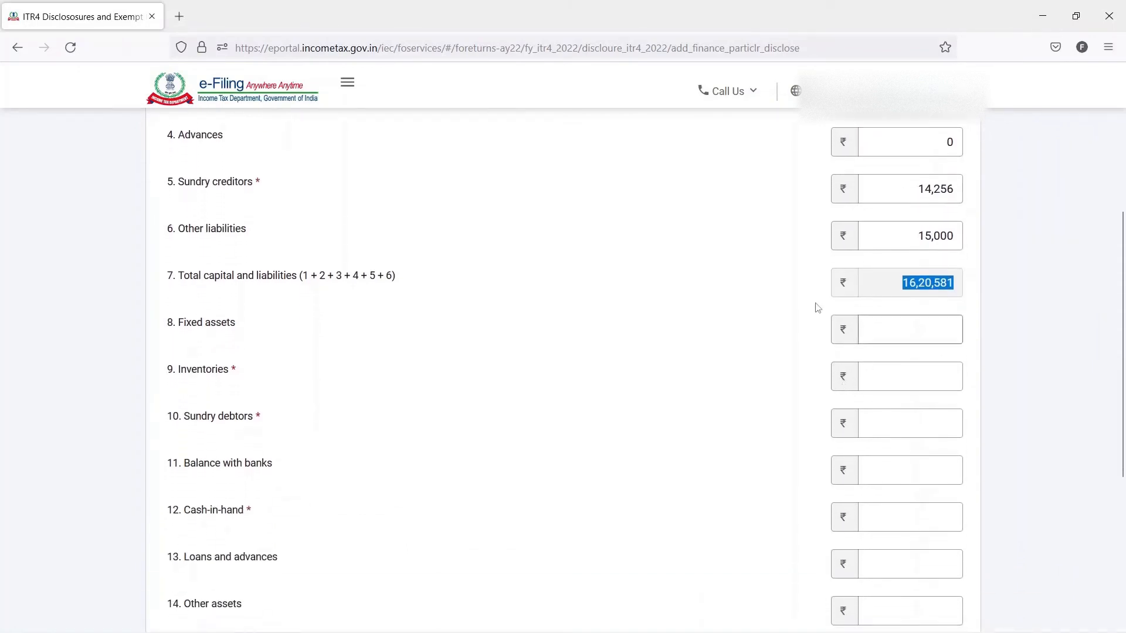
pyautogui.scroll(-1, 760, 322)
pyautogui.scroll(-1, 761, 324)
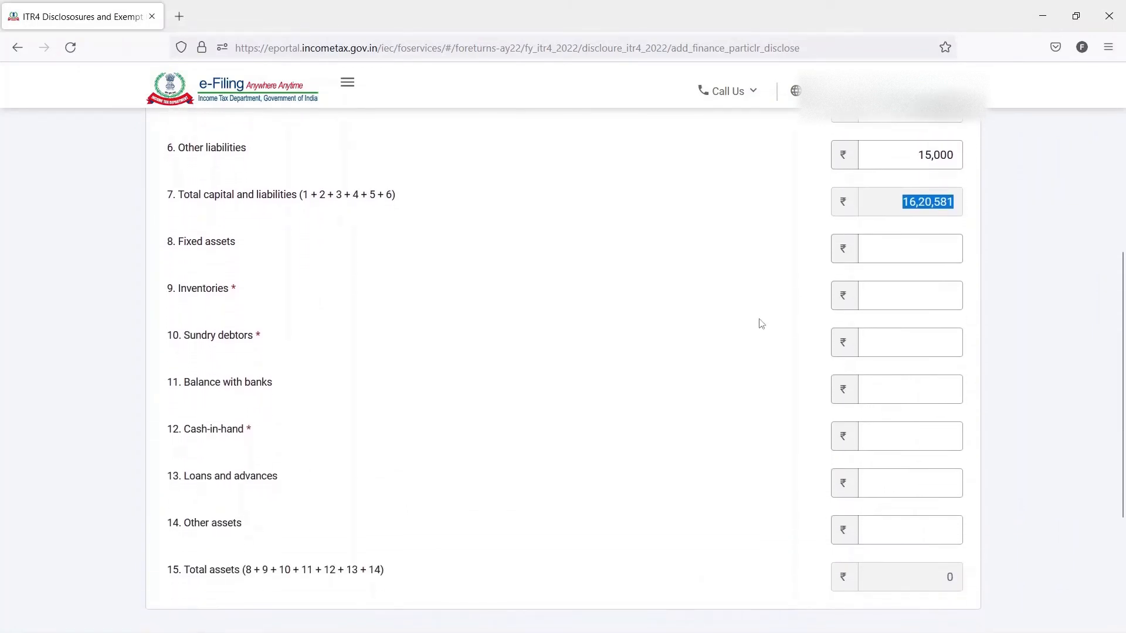
pyautogui.click(930, 249)
pyautogui.hotkey('alt', 'Tab')
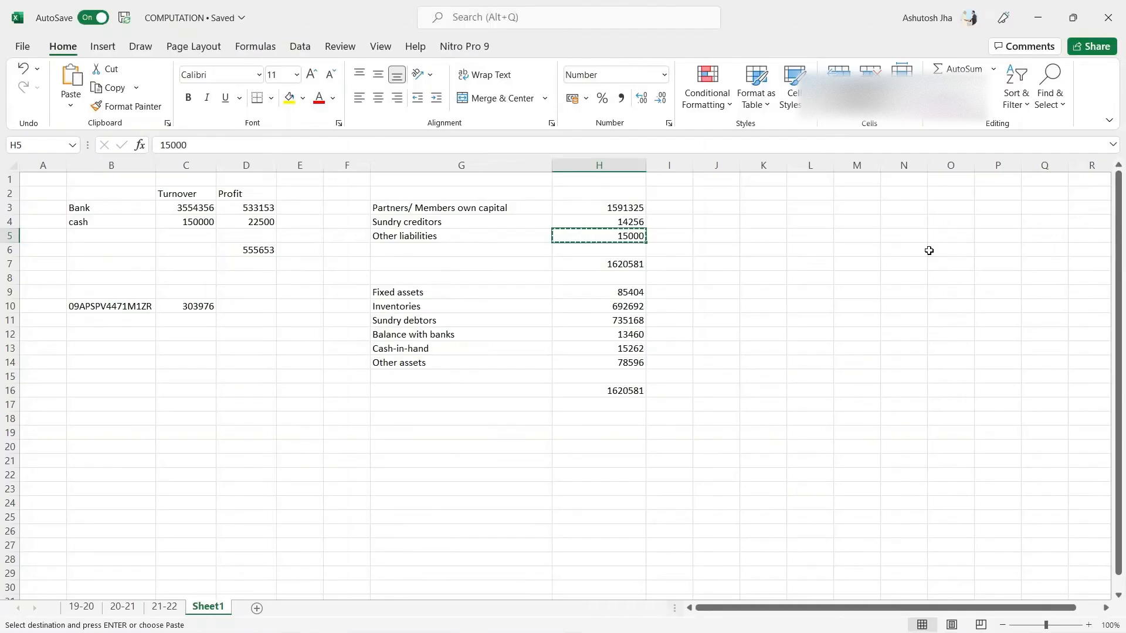
pyautogui.press('Down')
pyautogui.press('Down')
pyautogui.press('Down')
pyautogui.press('Down')
pyautogui.hotkey('ctrl', 'c')
pyautogui.hotkey('alt', 'Tab')
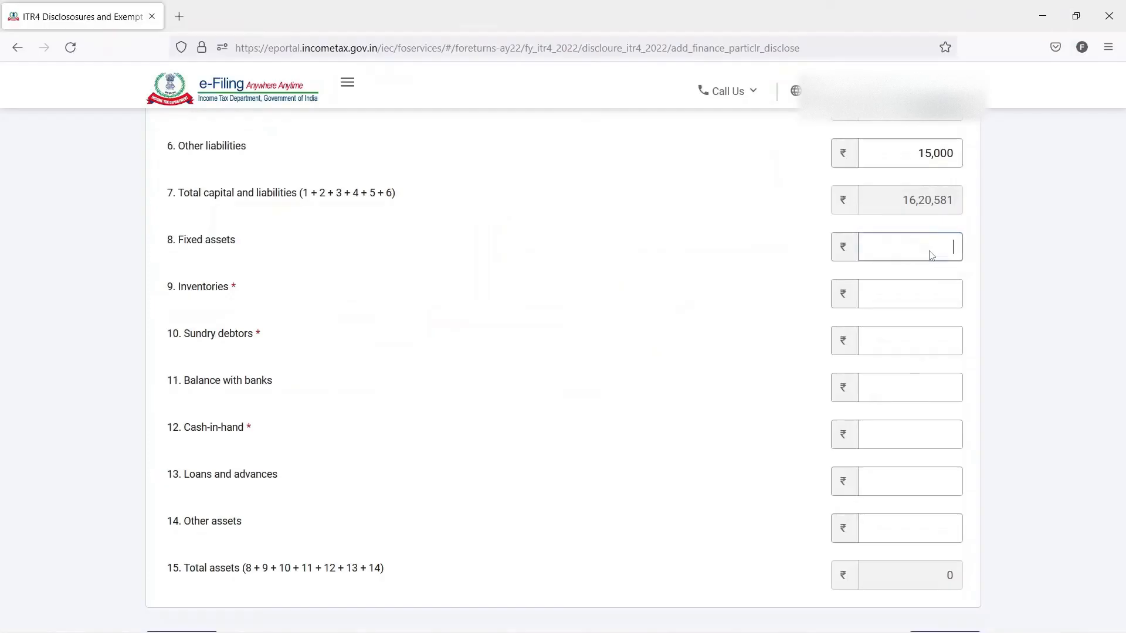
pyautogui.hotkey('ctrl', 'v')
pyautogui.press('Tab')
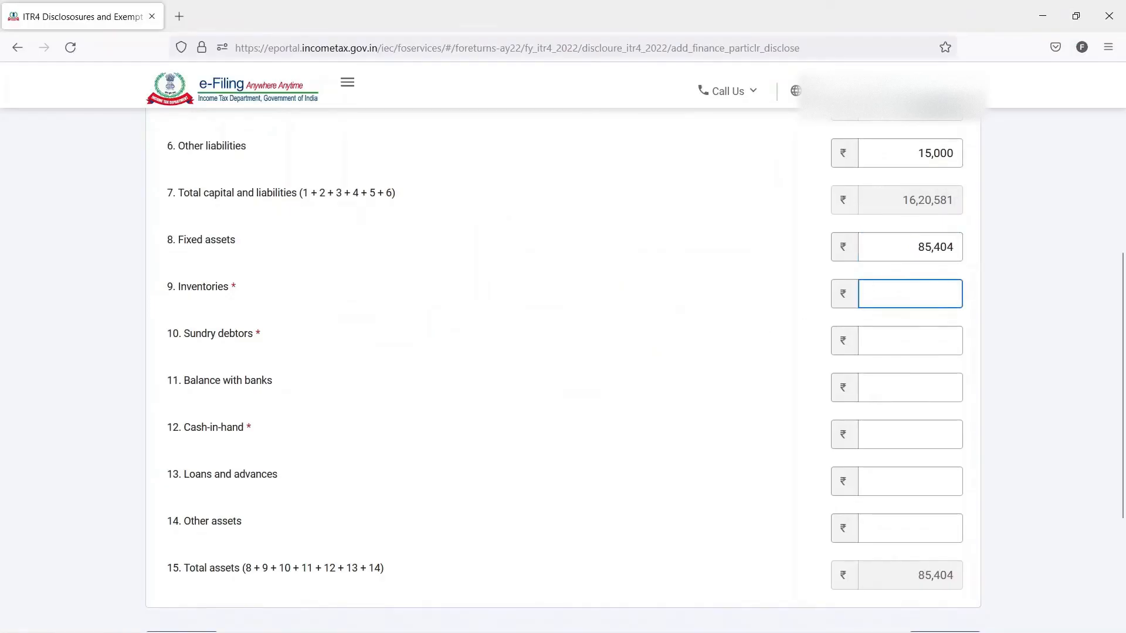
# - Copy the inventories amount, 692692, from the Excel workbook into the form's Inventories field
pyautogui.hotkey('alt', 'Tab')
pyautogui.press('Down')
pyautogui.hotkey('ctrl', 'c')
pyautogui.hotkey('alt', 'Tab')
pyautogui.hotkey('ctrl', 'v')
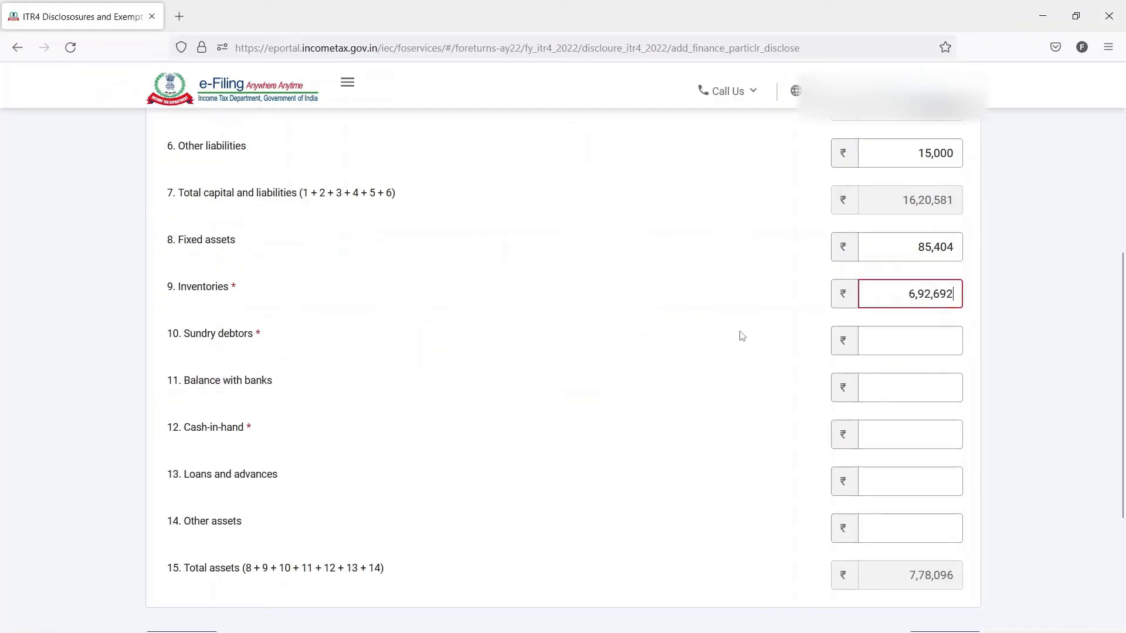
# - Copy the sundry debtors amount, 735168, from the Excel workbook into the form's Sundry debtors field
pyautogui.press('Tab')
pyautogui.hotkey('alt', 'Tab')
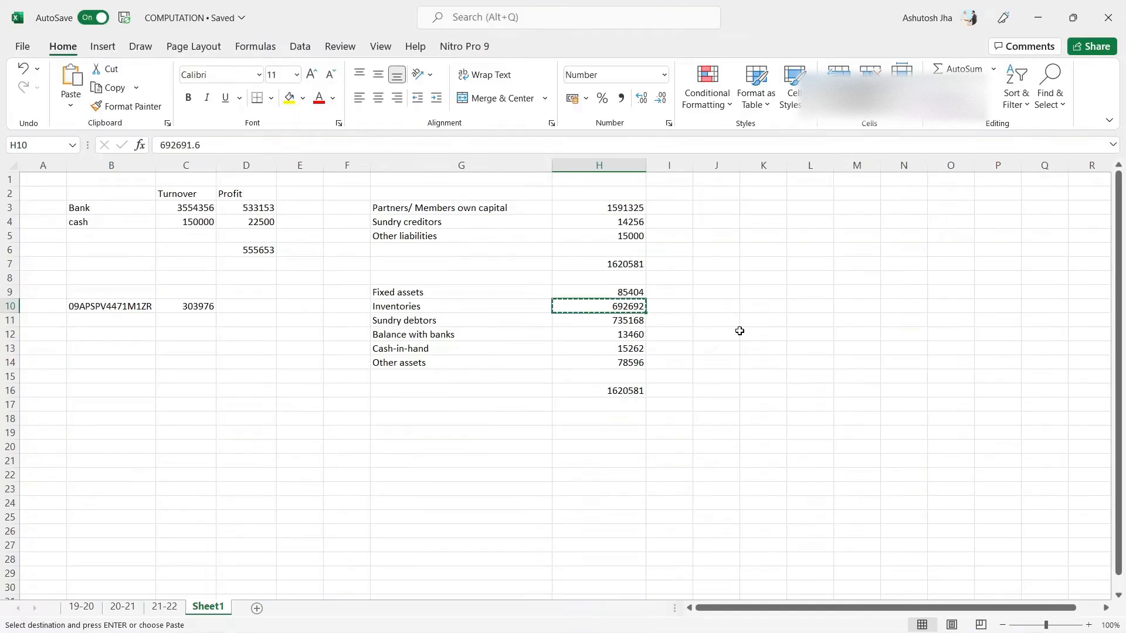
pyautogui.press('Down')
pyautogui.hotkey('ctrl', 'c')
pyautogui.hotkey('alt', 'Tab')
pyautogui.hotkey('ctrl', 'v')
pyautogui.press('Tab')
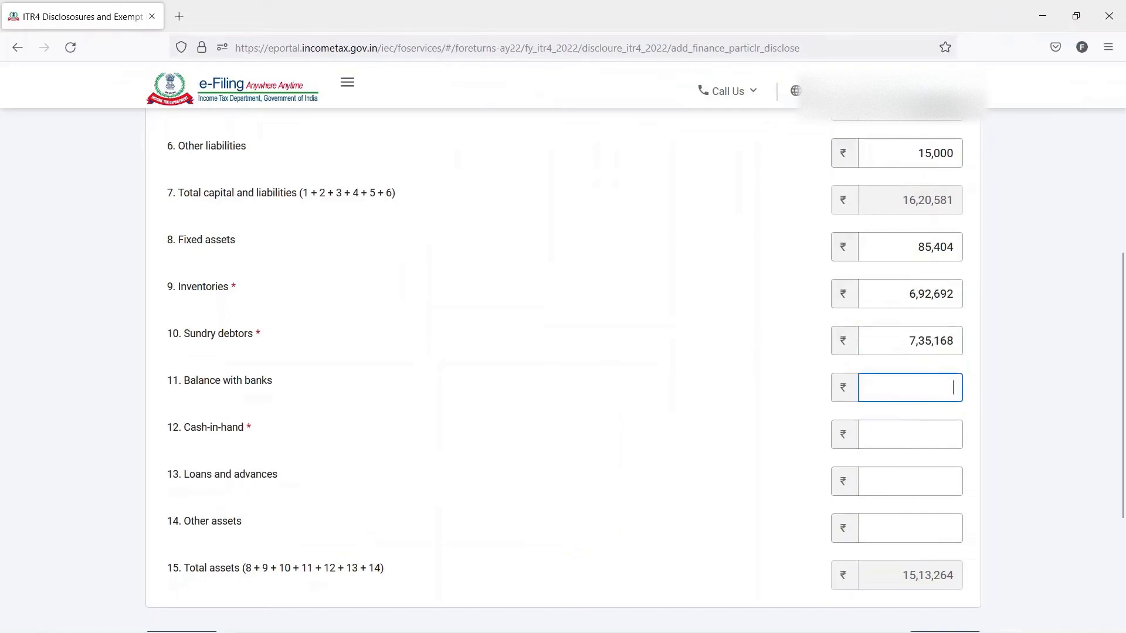
# - Copy the bank balance, 13460, from the Excel workbook into the form's Balance with banks field
pyautogui.hotkey('alt', 'Tab')
pyautogui.press('Down')
pyautogui.hotkey('ctrl', 'c')
pyautogui.hotkey('alt', 'Tab')
pyautogui.hotkey('ctrl', 'v')
pyautogui.press('Tab')
# - Copy the cash-in-hand amount, 15262, from the Excel workbook into the form's Cash-in-hand field
pyautogui.hotkey('alt', 'Tab')
pyautogui.press('Down')
pyautogui.hotkey('ctrl', 'c')
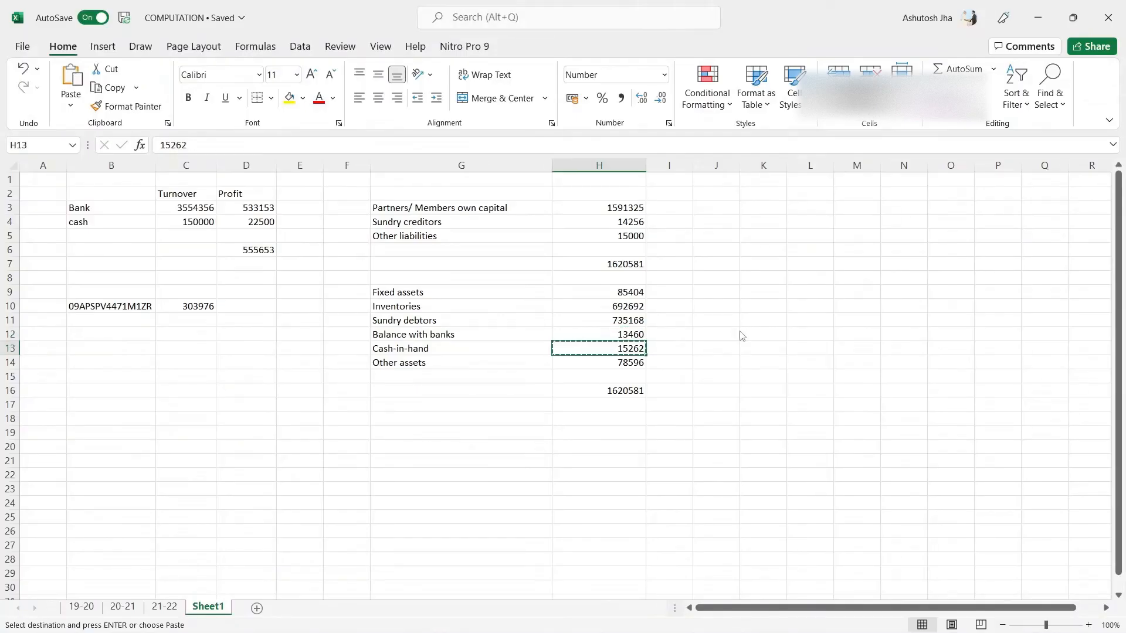
pyautogui.hotkey('alt', 'Tab')
pyautogui.hotkey('ctrl', 'v')
pyautogui.press('Tab')
# - Copy the workbook's other assets amount, 78596, from Excel into the form's Loans and advances field
pyautogui.hotkey('alt', 'Tab')
pyautogui.press('Down')
pyautogui.hotkey('ctrl', 'c')
pyautogui.hotkey('alt', 'Tab')
pyautogui.hotkey('ctrl', 'v')
pyautogui.press('Tab')
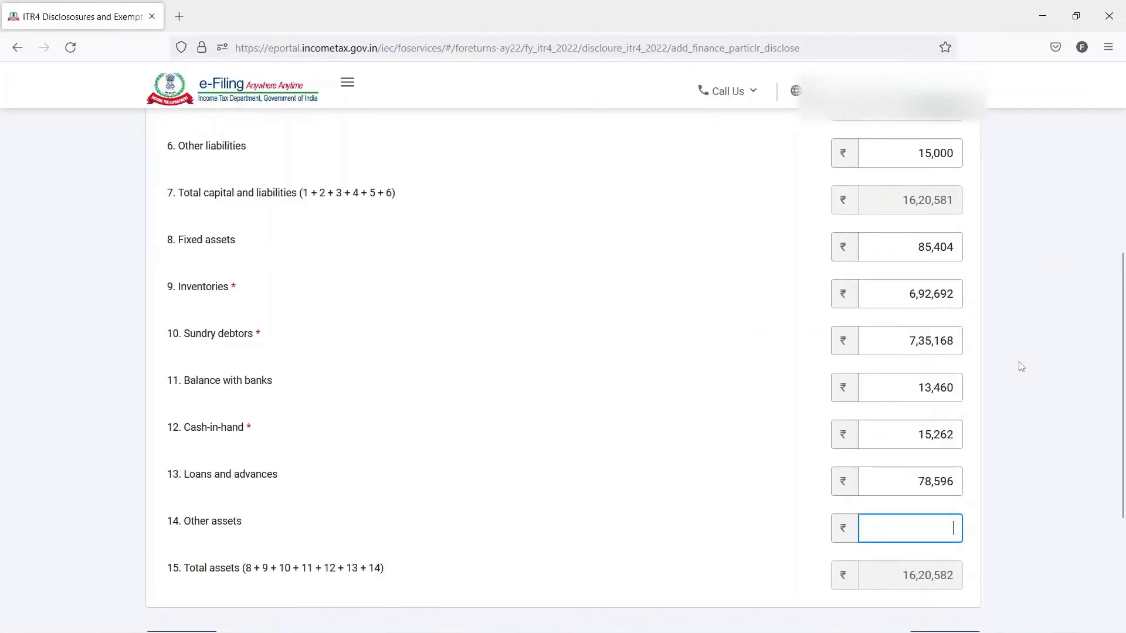
# - Compare the total capital and liabilities with the total assets in the financial particulars form
pyautogui.click(957, 479)
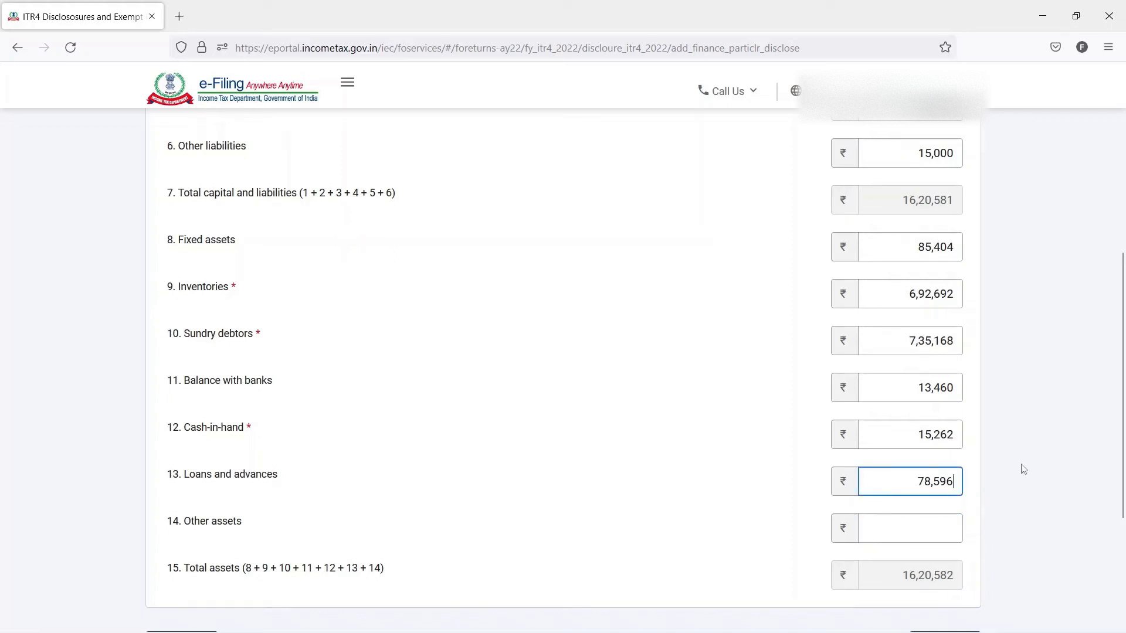
pyautogui.scroll(2, 1024, 469)
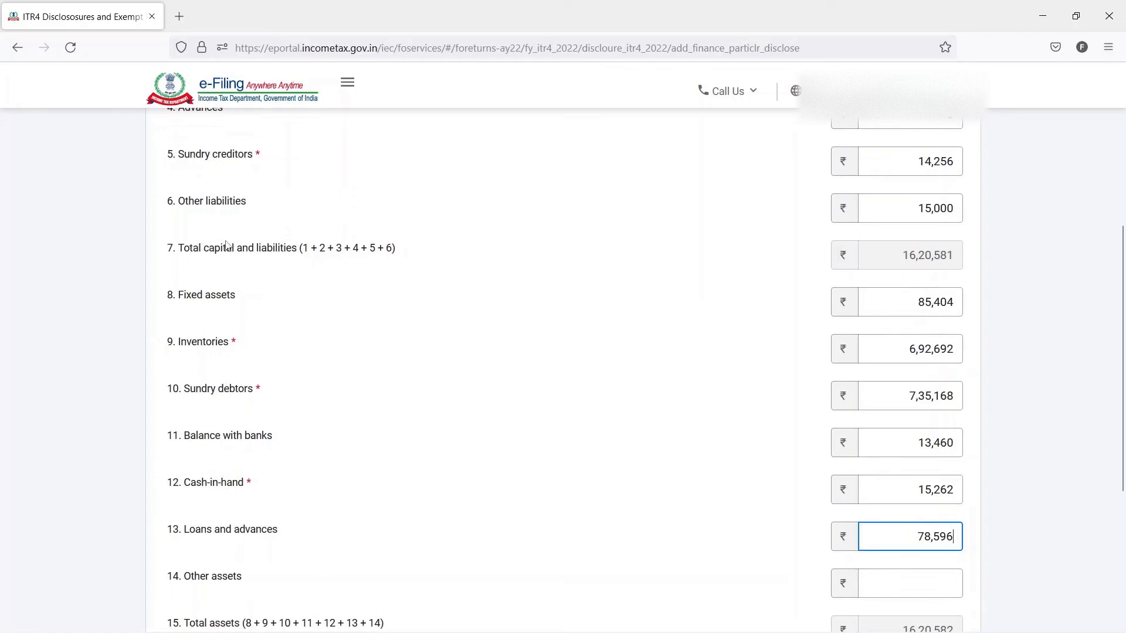
pyautogui.moveTo(169, 248); pyautogui.dragTo(286, 250)
pyautogui.click(286, 250)
pyautogui.scroll(-2, 281, 352)
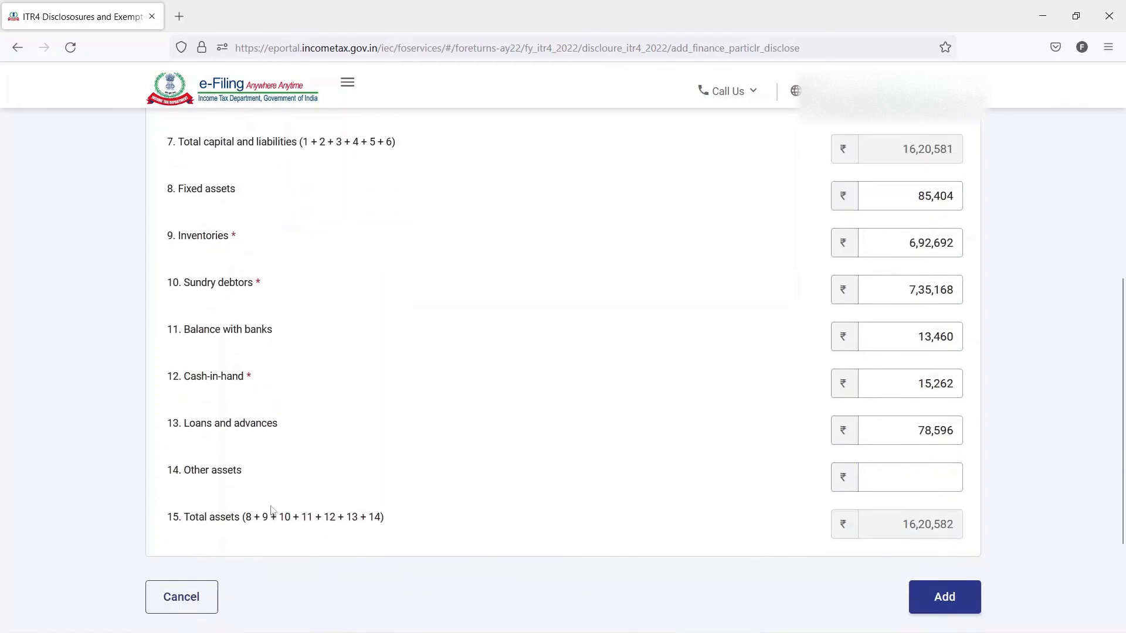
pyautogui.moveTo(168, 518); pyautogui.dragTo(244, 518)
pyautogui.click(245, 517)
pyautogui.scroll(2, 981, 491)
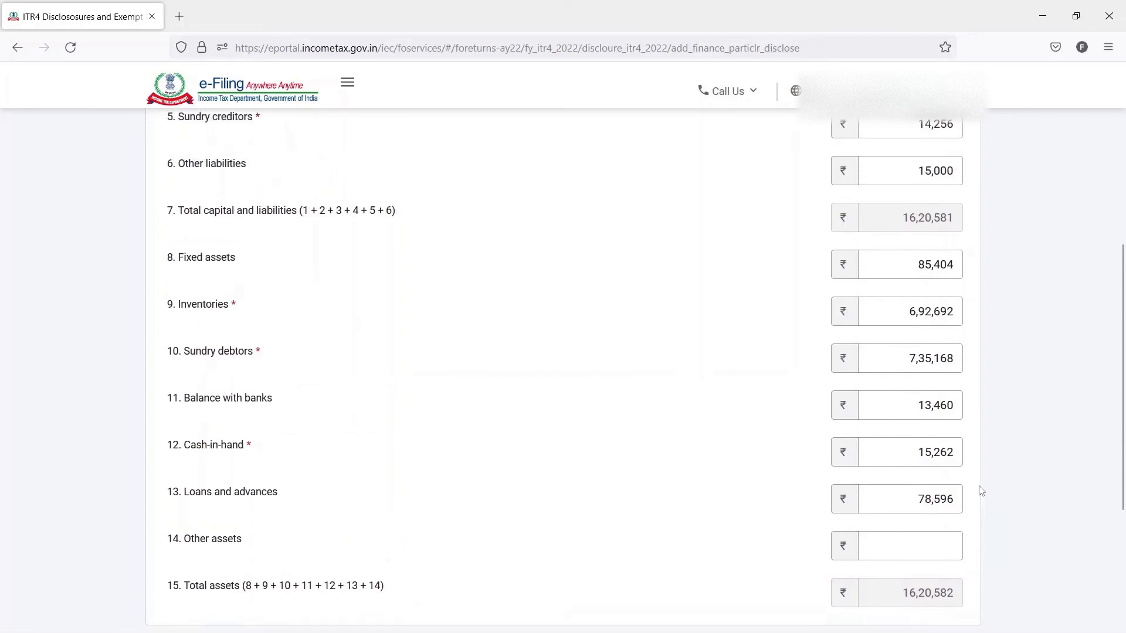
pyautogui.scroll(1, 1026, 321)
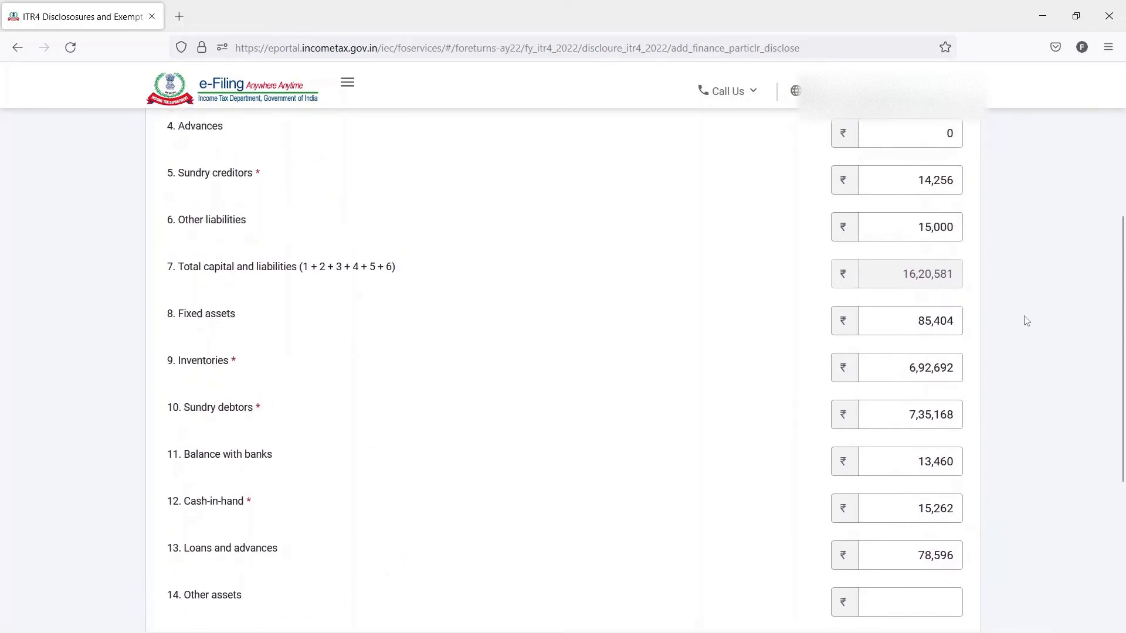
pyautogui.scroll(-2, 1026, 321)
# - Set the loans and advances amount to 78,595
pyautogui.click(959, 481)
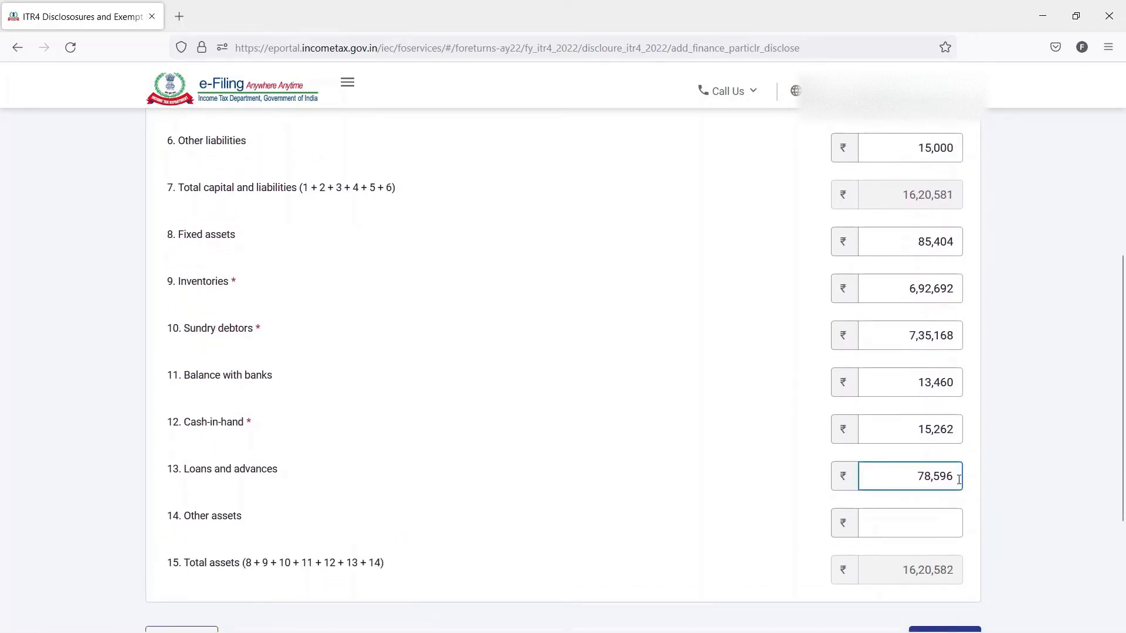
pyautogui.hotkey('shift', 'Left')
pyautogui.press('Tab')
# - Set other assets to 0 and add the completed financial particulars to the return
pyautogui.scroll(-1, 1018, 511)
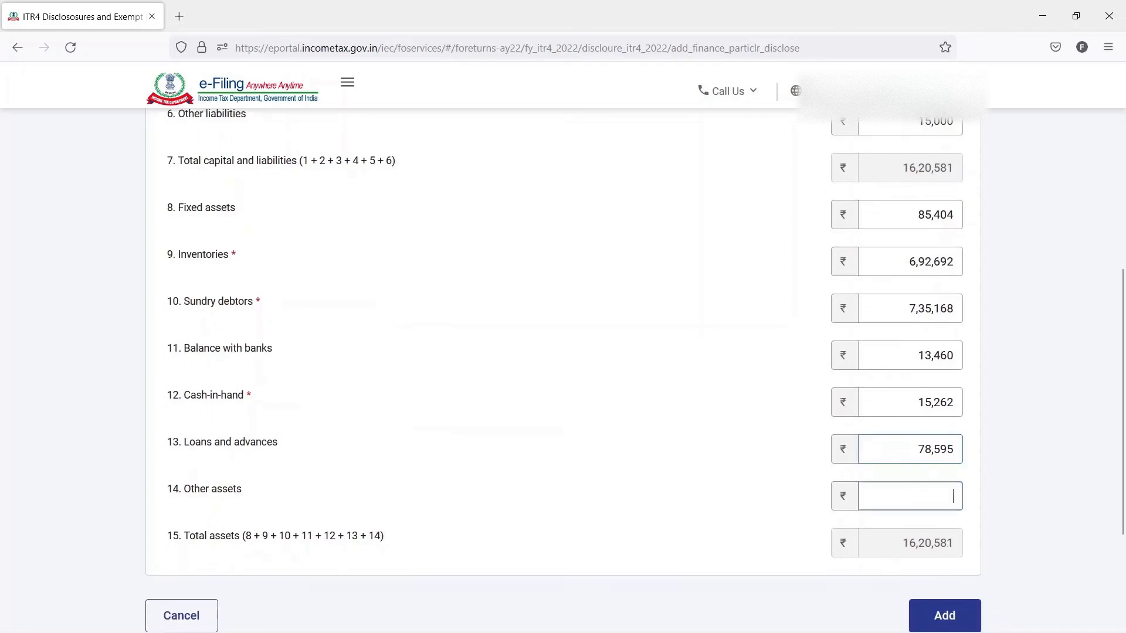
pyautogui.scroll(-2, 995, 542)
pyautogui.write('0')
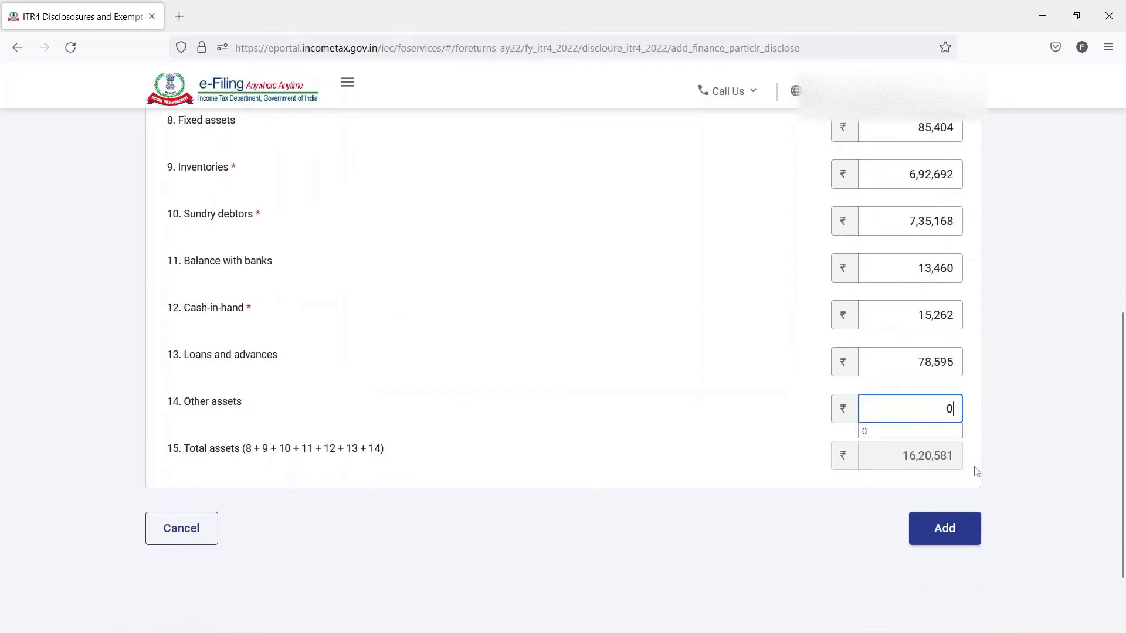
pyautogui.click(951, 528)
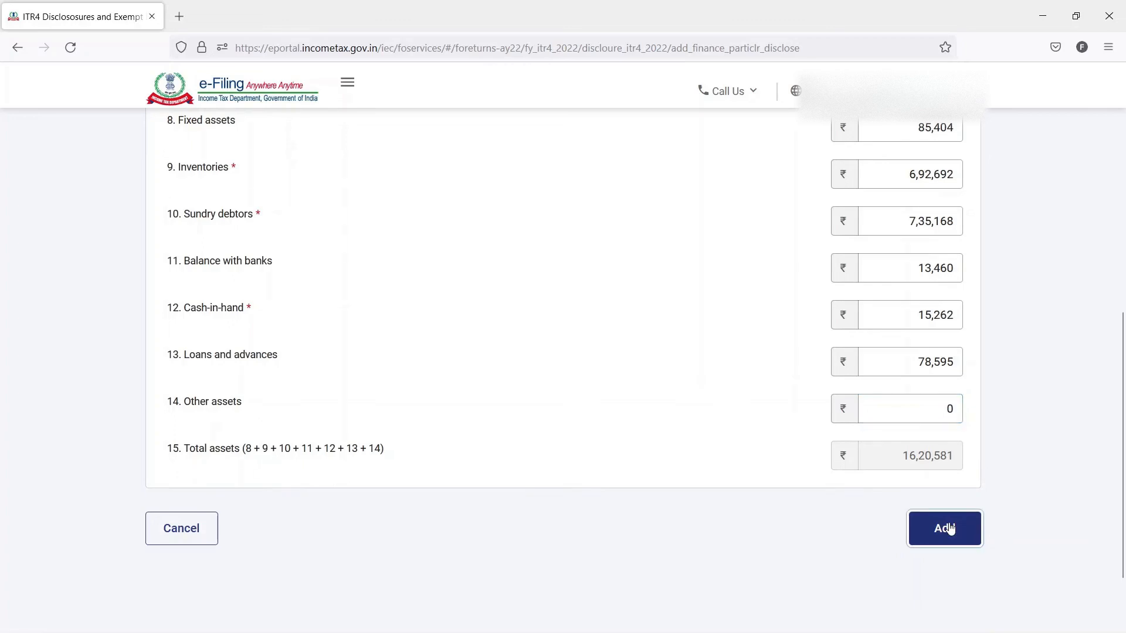
# - Start adding details for the turnover/gross receipts reported for GST
pyautogui.scroll(-6, 994, 507)
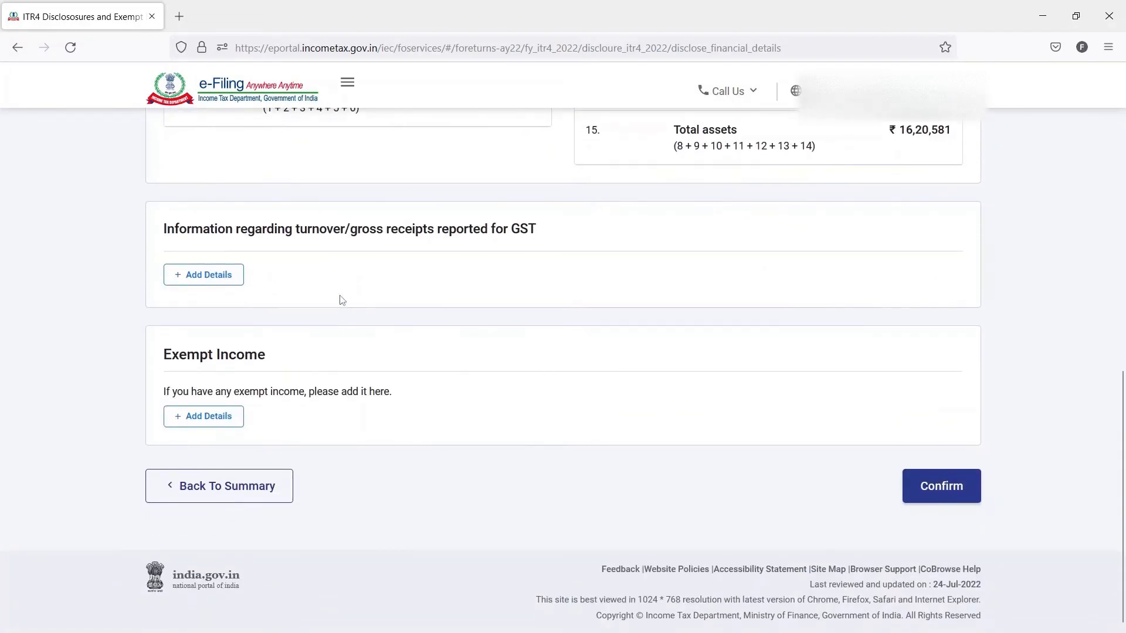
pyautogui.scroll(1, 429, 269)
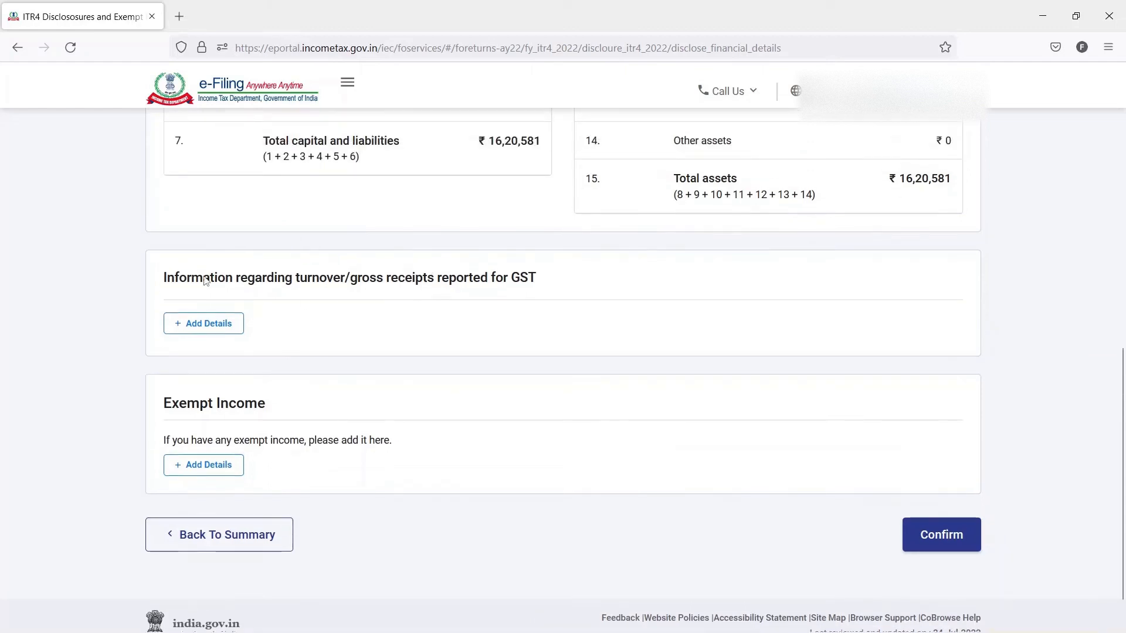
pyautogui.moveTo(165, 280); pyautogui.dragTo(538, 287)
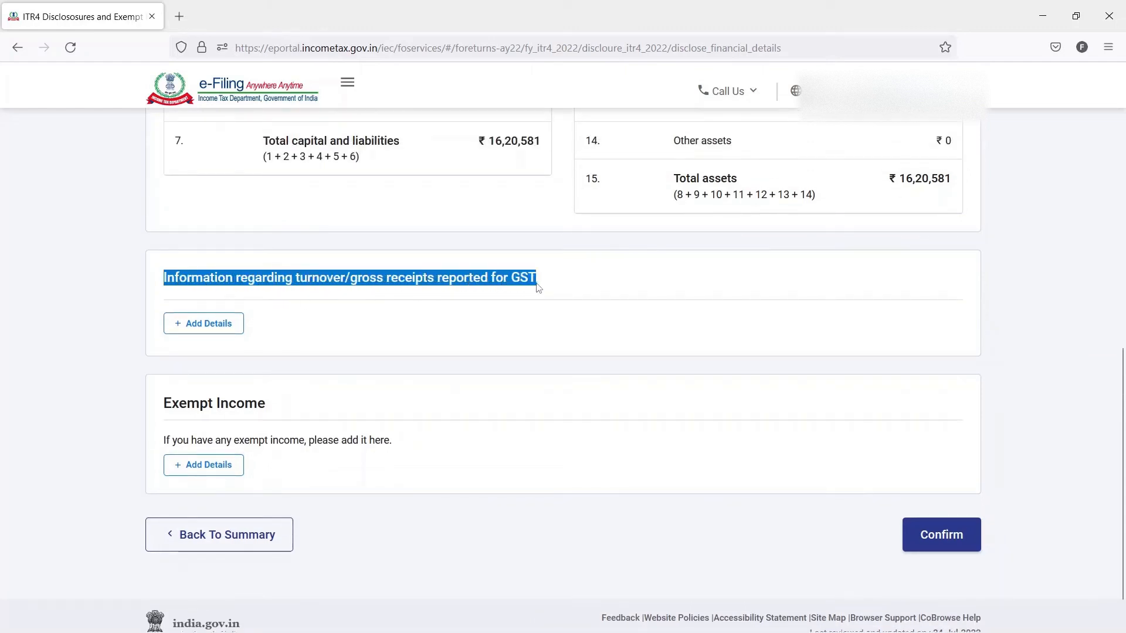
pyautogui.click(218, 327)
# - Copy the business's GSTIN from the Excel workbook into the first row of the GST turnover form
pyautogui.click(329, 400)
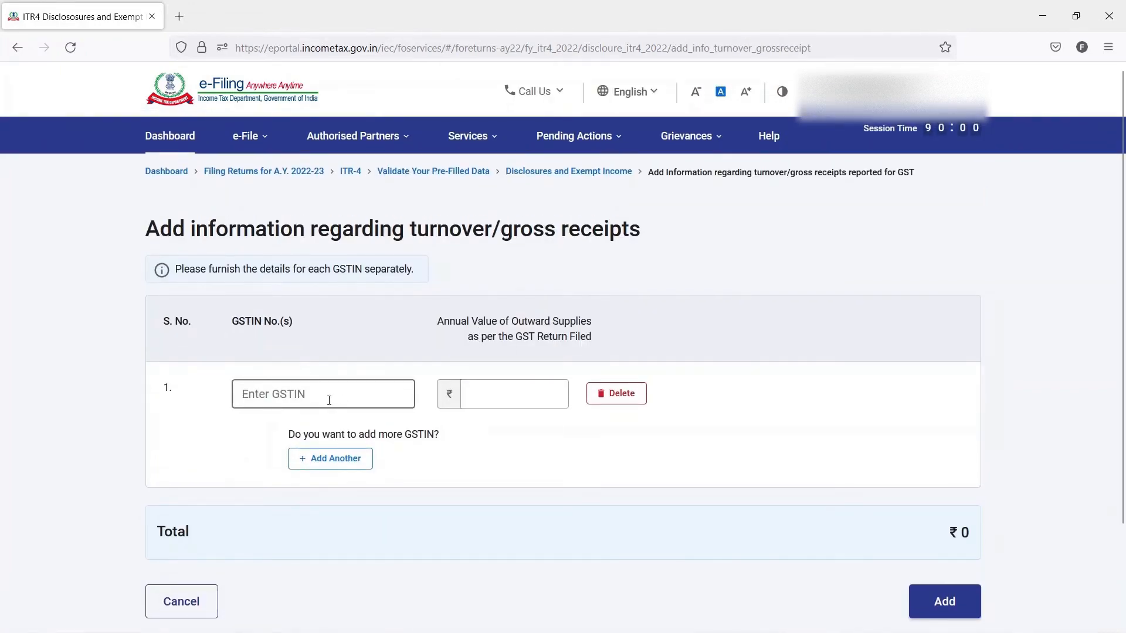
pyautogui.hotkey('alt', 'Tab')
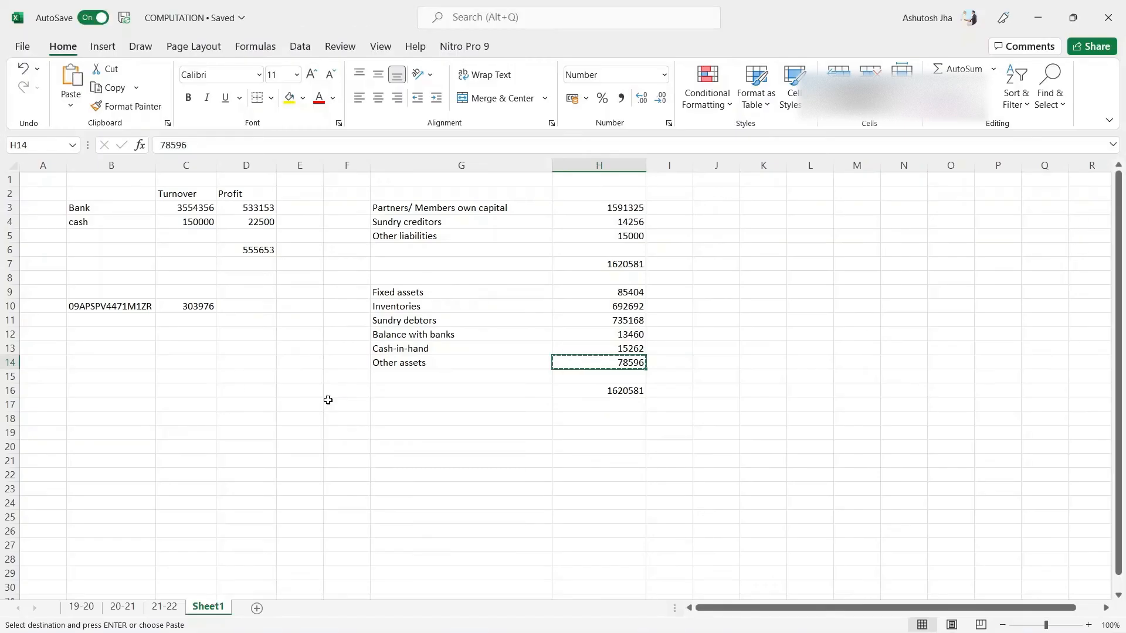
pyautogui.press('Left')
pyautogui.press('Left')
pyautogui.press('Left')
pyautogui.press('Left')
pyautogui.press('Left')
pyautogui.press('Up')
pyautogui.press('Up')
pyautogui.press('Up')
pyautogui.press('Up')
pyautogui.press('Left')
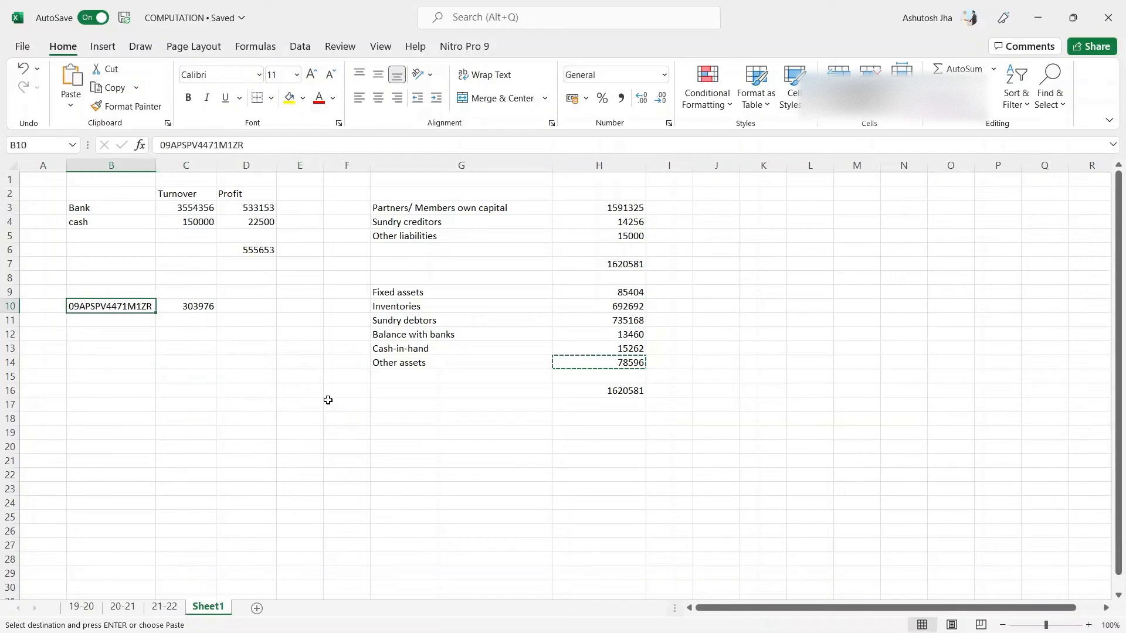
pyautogui.hotkey('ctrl', 'c')
pyautogui.hotkey('alt', 'Tab')
pyautogui.hotkey('ctrl', 'v')
pyautogui.press('Tab')
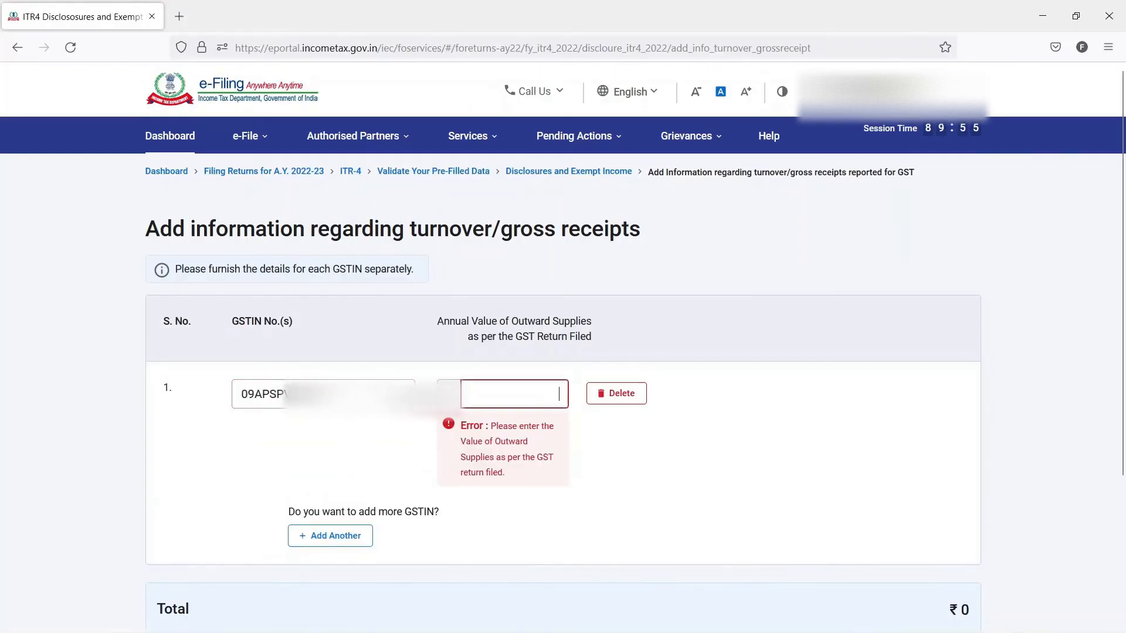
# - Copy the outward supplies value 303976 from the Excel workbook into the GST turnover row and add the entry to the return
pyautogui.hotkey('alt', 'Tab')
pyautogui.press('Right')
pyautogui.hotkey('ctrl', 'c')
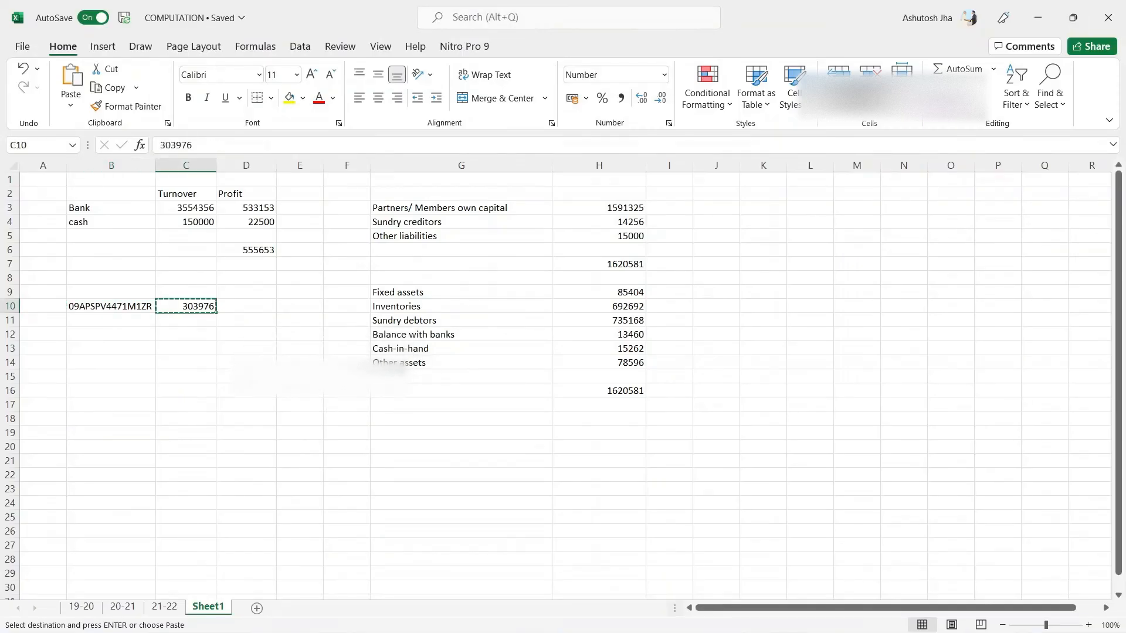
pyautogui.hotkey('alt', 'Tab')
pyautogui.hotkey('ctrl', 'v')
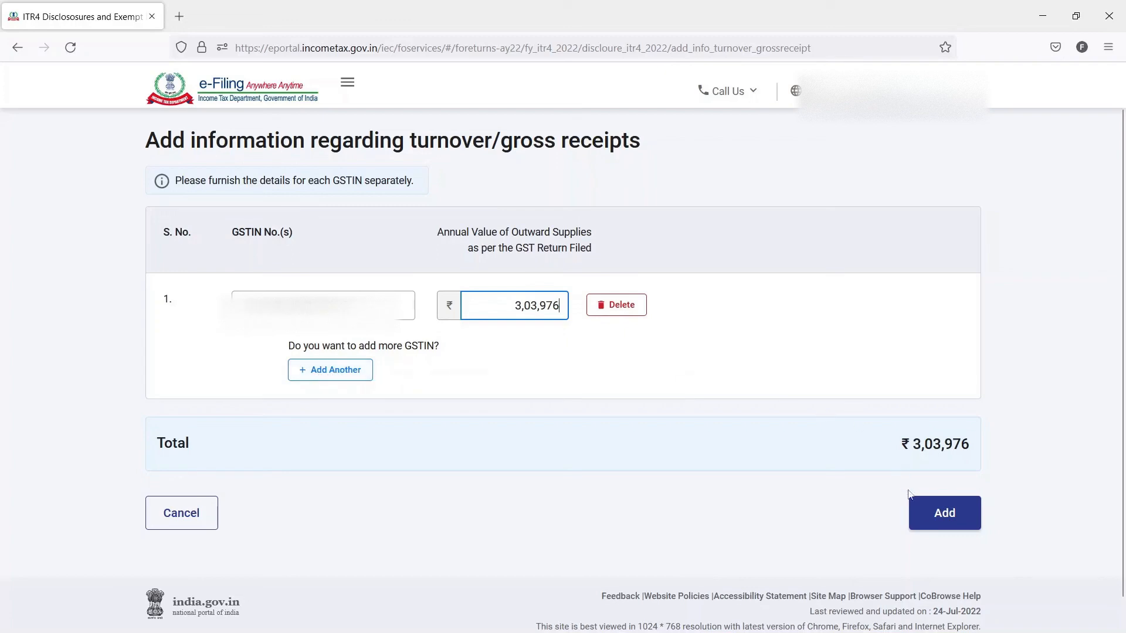
pyautogui.click(940, 512)
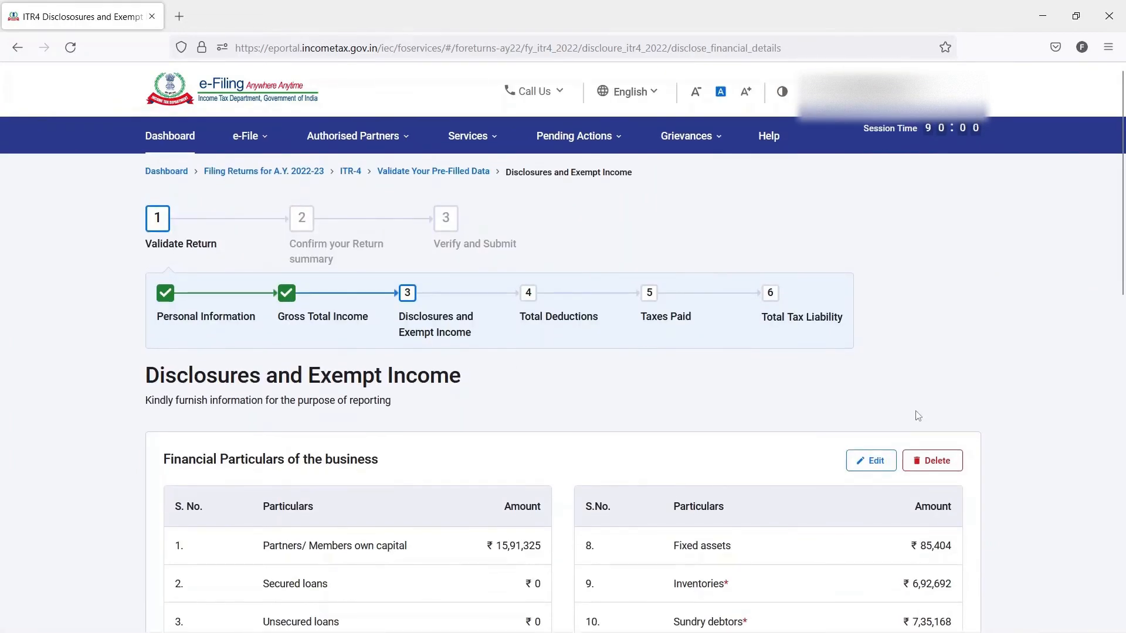
# - Leave the exempt income section without entries and confirm the Disclosures and Exempt Income schedule
pyautogui.scroll(-10, 918, 416)
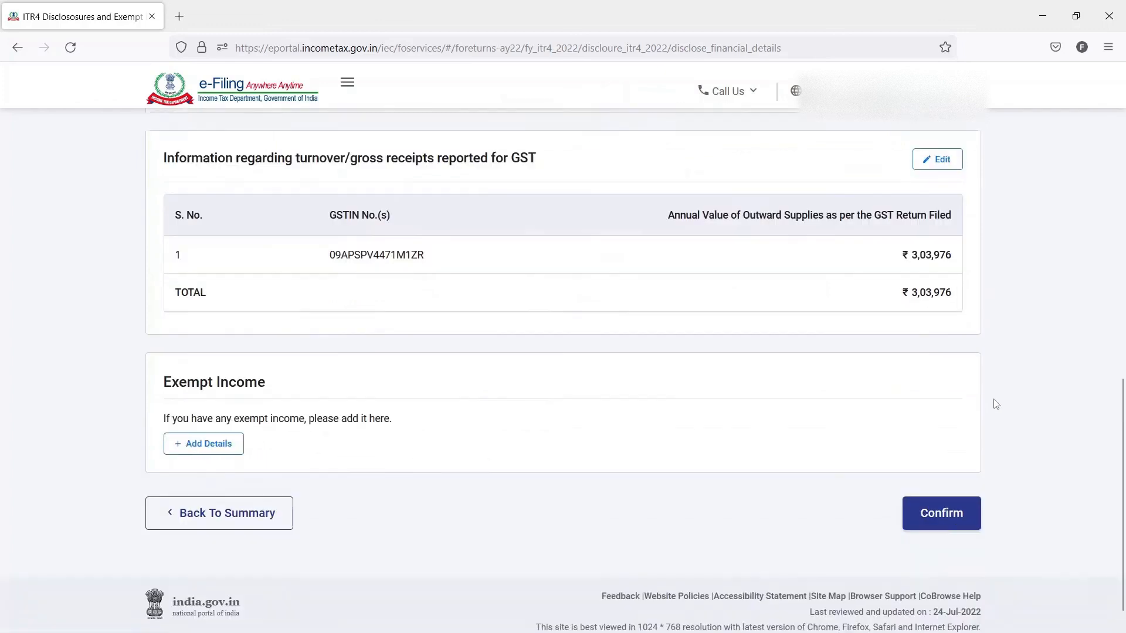
pyautogui.scroll(-1, 995, 404)
pyautogui.moveTo(286, 359); pyautogui.dragTo(165, 362)
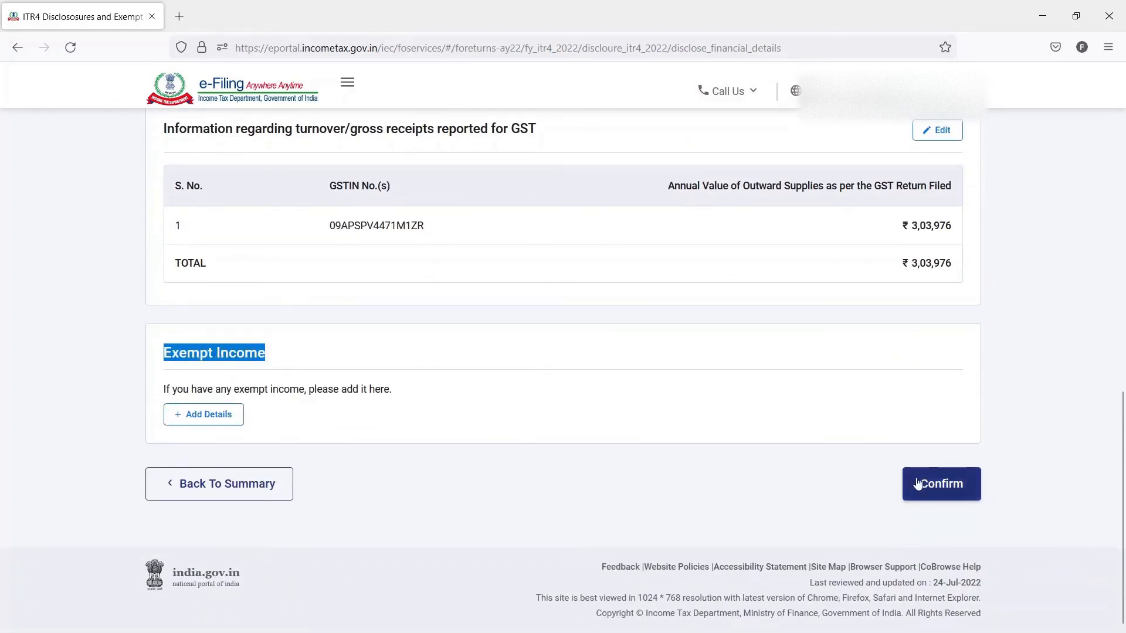
pyautogui.click(937, 490)
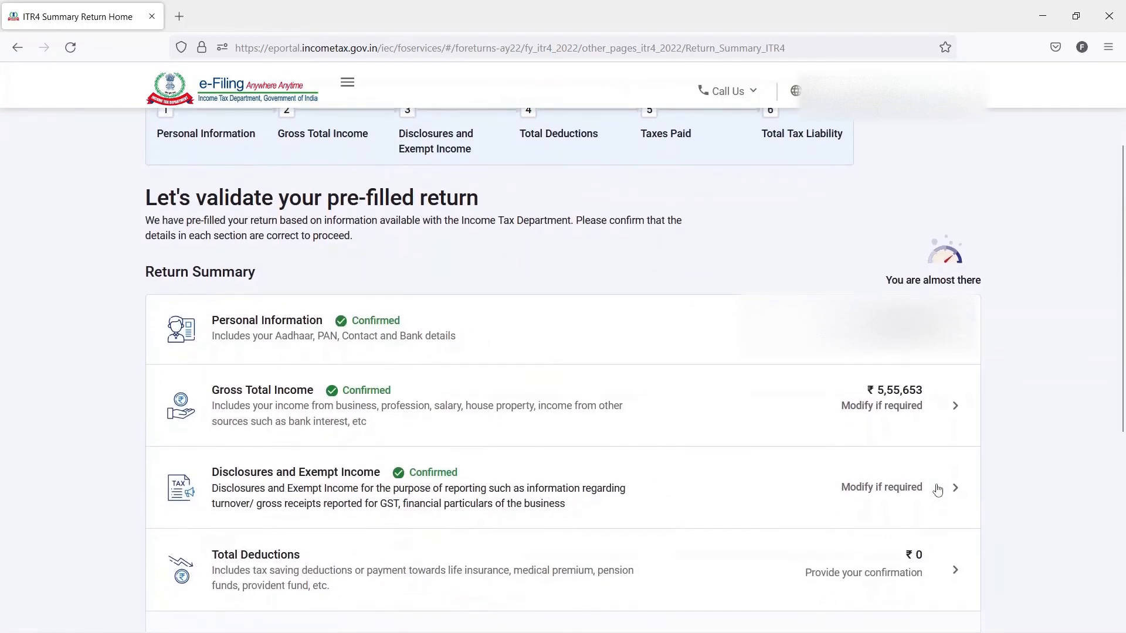
# - Open the Total Deductions section and answer No for donations paid and section 80GG
pyautogui.scroll(-3, 938, 489)
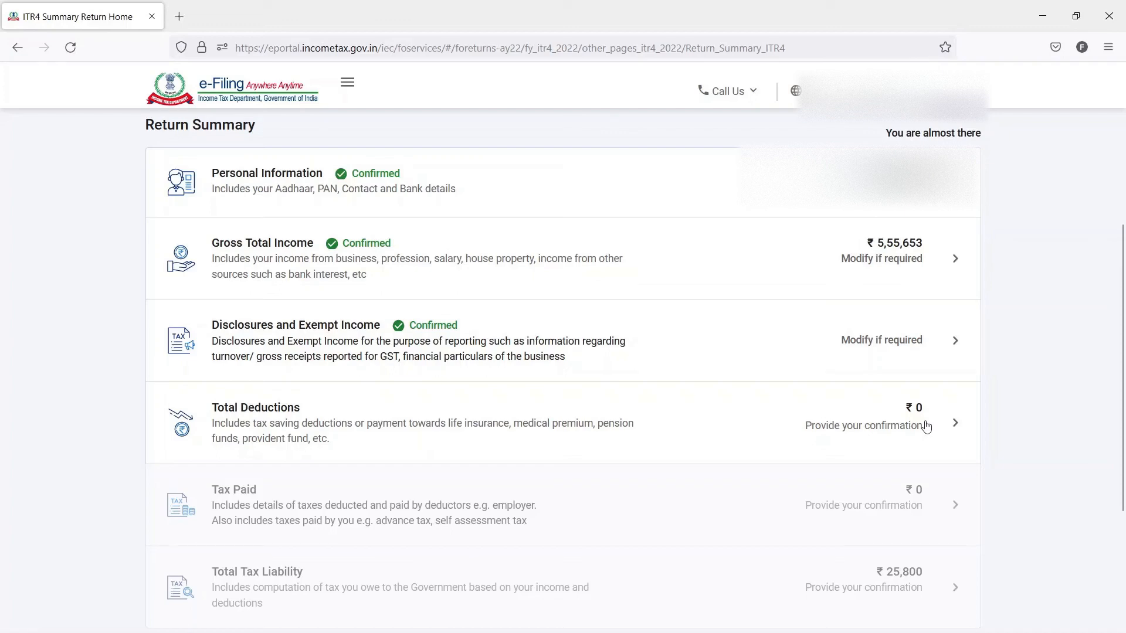
pyautogui.click(925, 426)
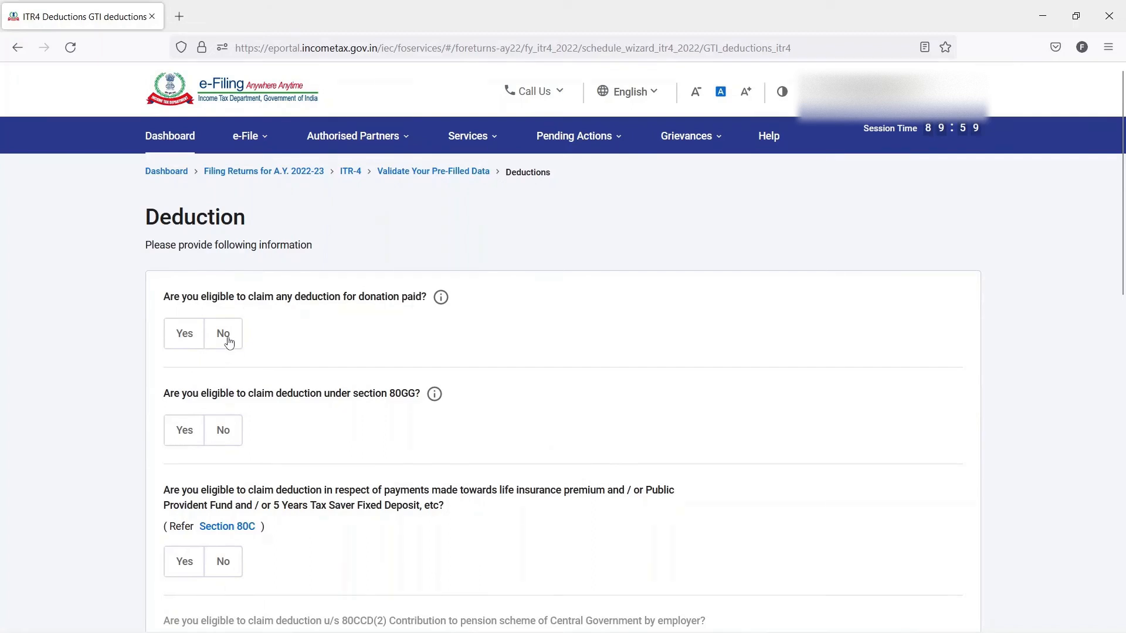
pyautogui.click(228, 343)
pyautogui.click(226, 431)
# - Answer Yes to the section 80C deduction question and set the claimed amount to 72,000
pyautogui.scroll(-3, 226, 431)
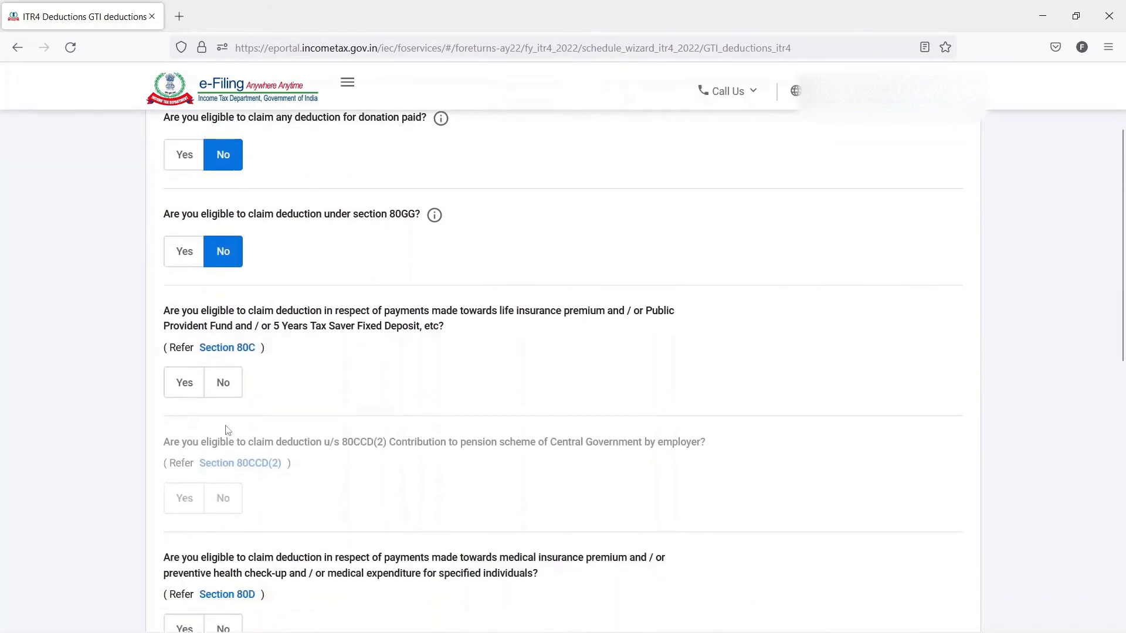
pyautogui.click(183, 380)
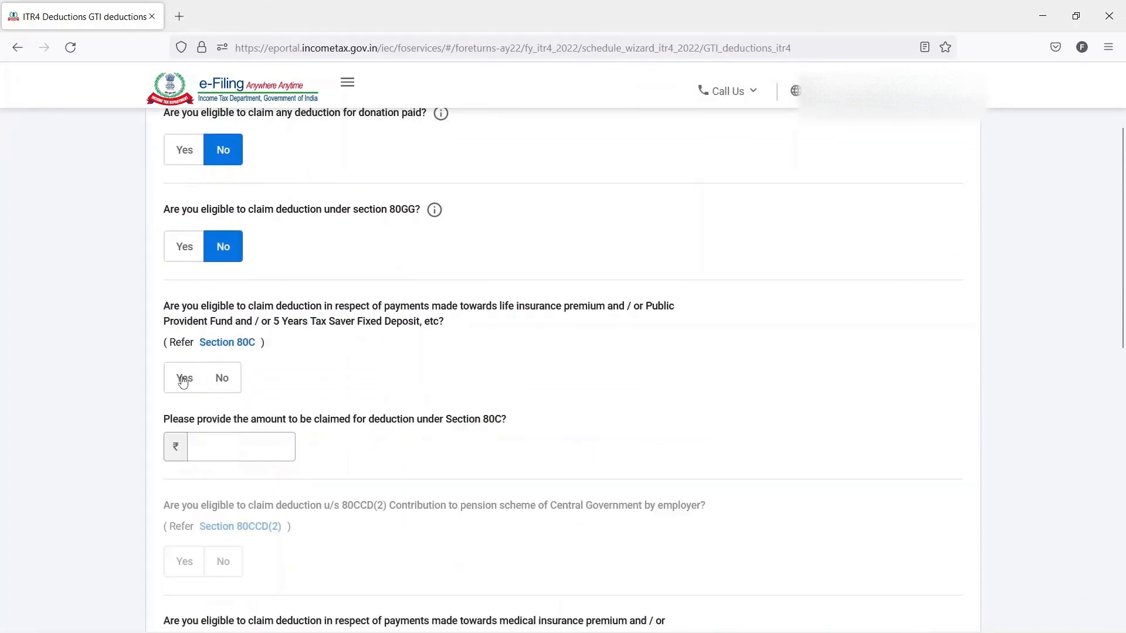
pyautogui.scroll(-2, 354, 378)
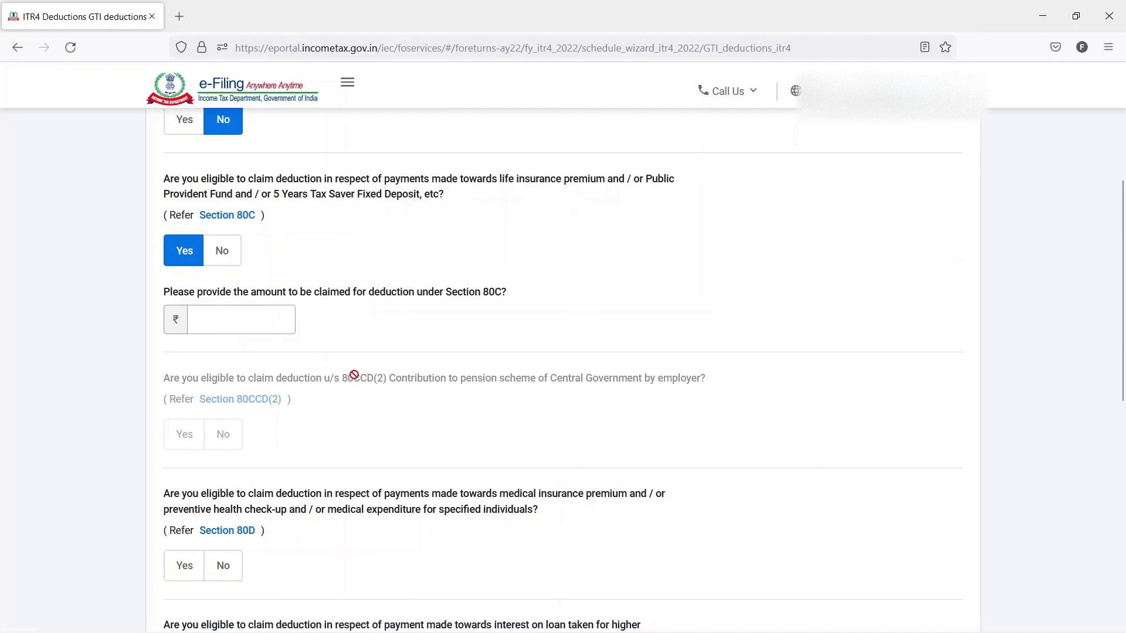
pyautogui.click(272, 321)
pyautogui.write('72,0')
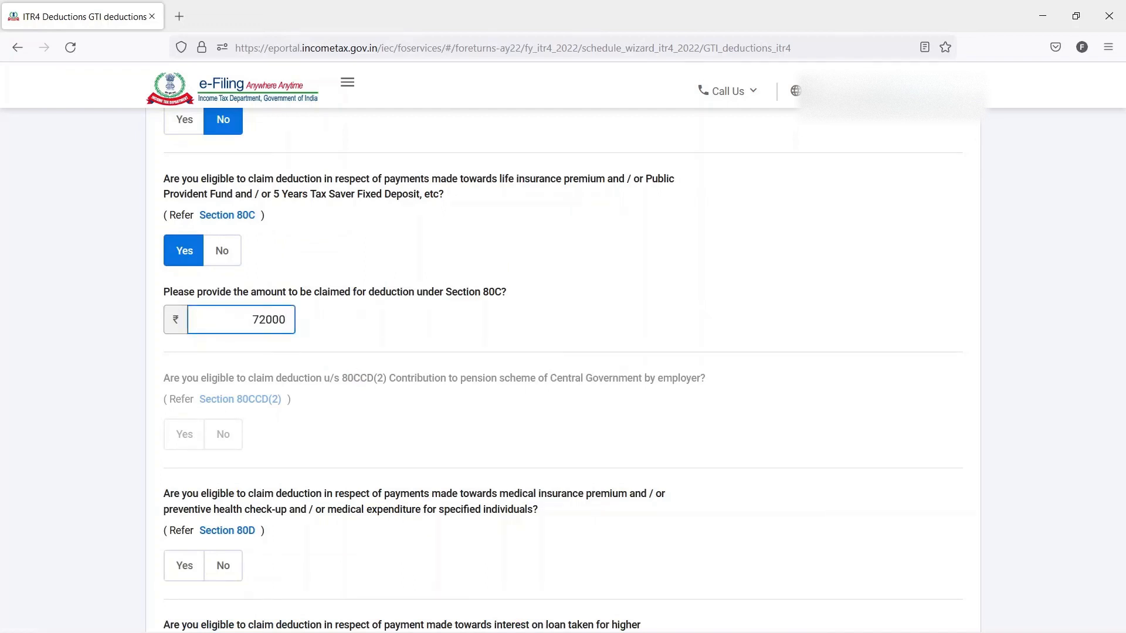
pyautogui.write('00')
pyautogui.press('Tab')
# - Answer No for sections 80D, 80E, 80TTA and any other deduction, and continue to the deductions verification page
pyautogui.scroll(-3, 192, 394)
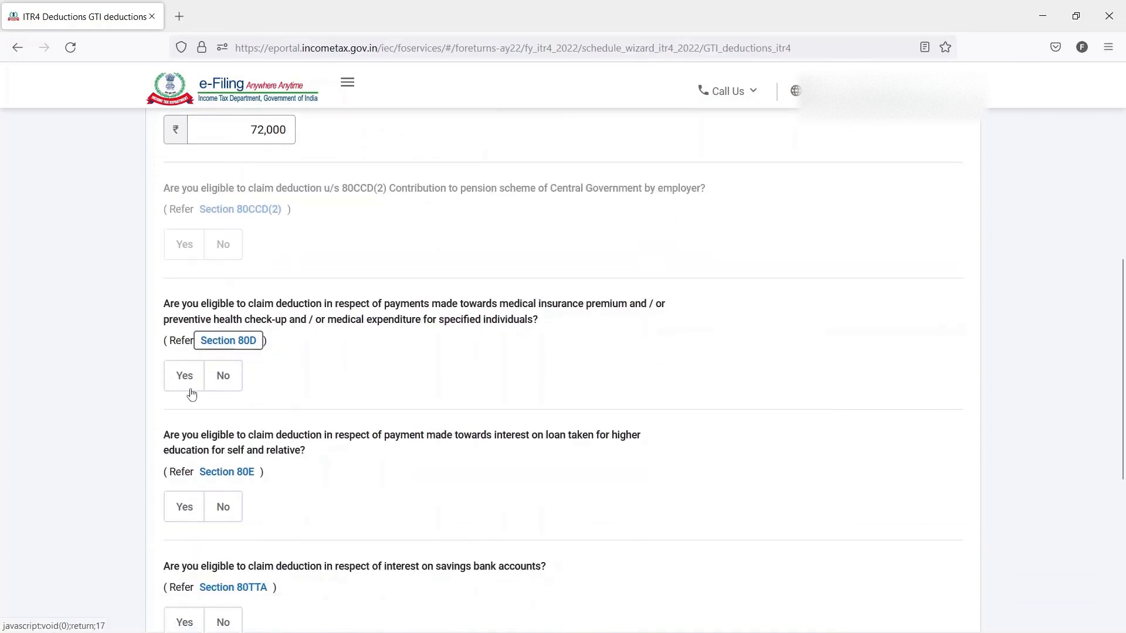
pyautogui.click(222, 375)
pyautogui.scroll(-2, 221, 376)
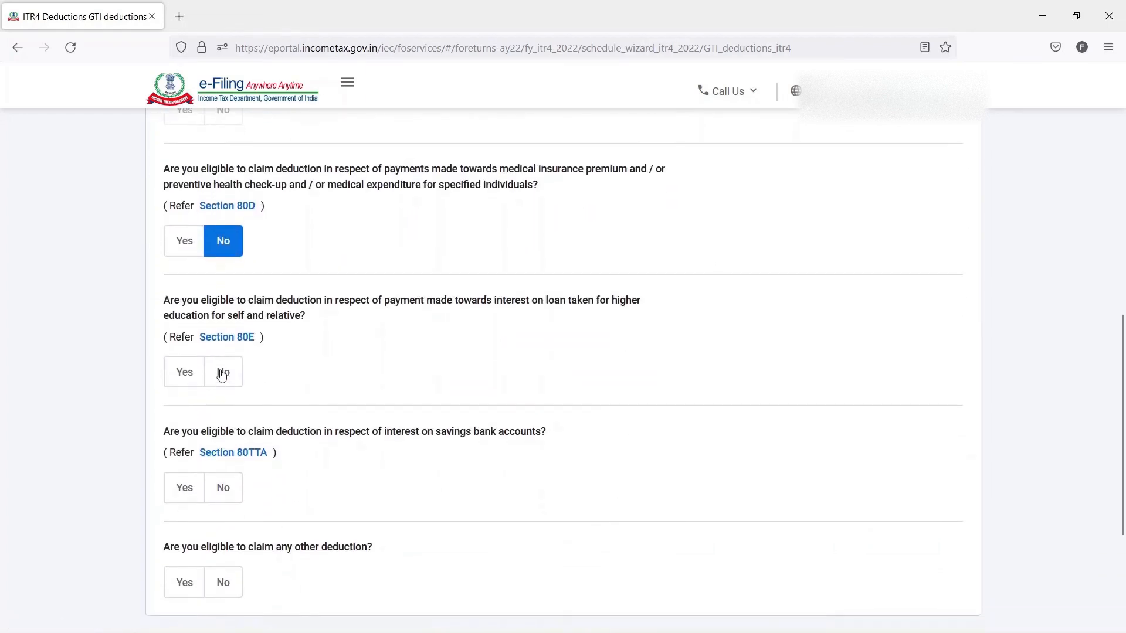
pyautogui.click(223, 373)
pyautogui.click(222, 492)
pyautogui.scroll(-2, 225, 487)
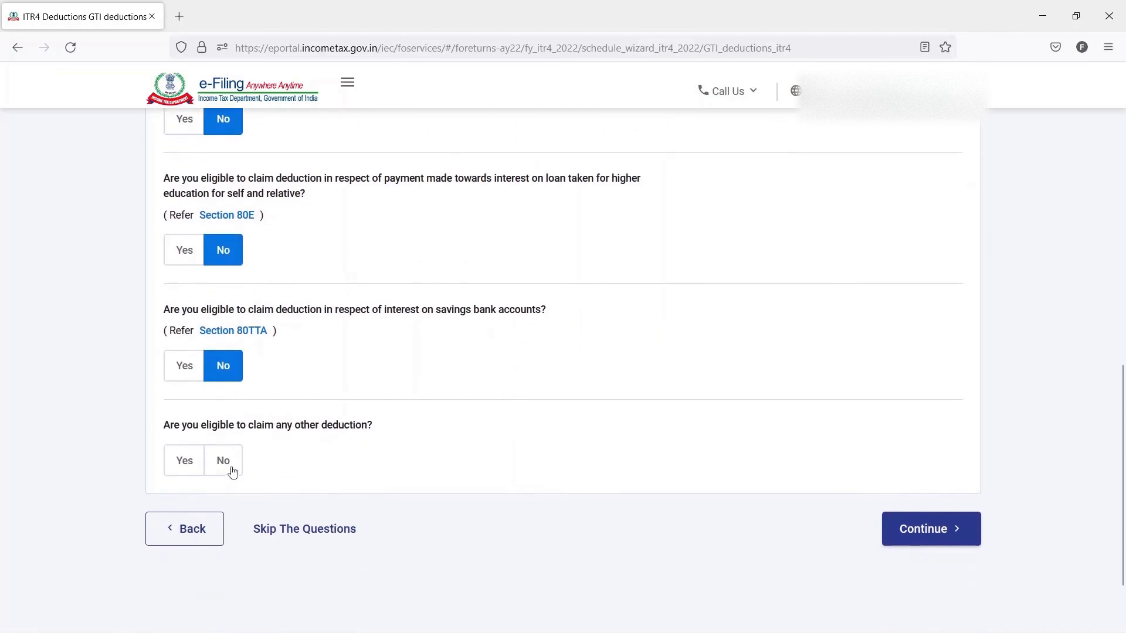
pyautogui.click(933, 529)
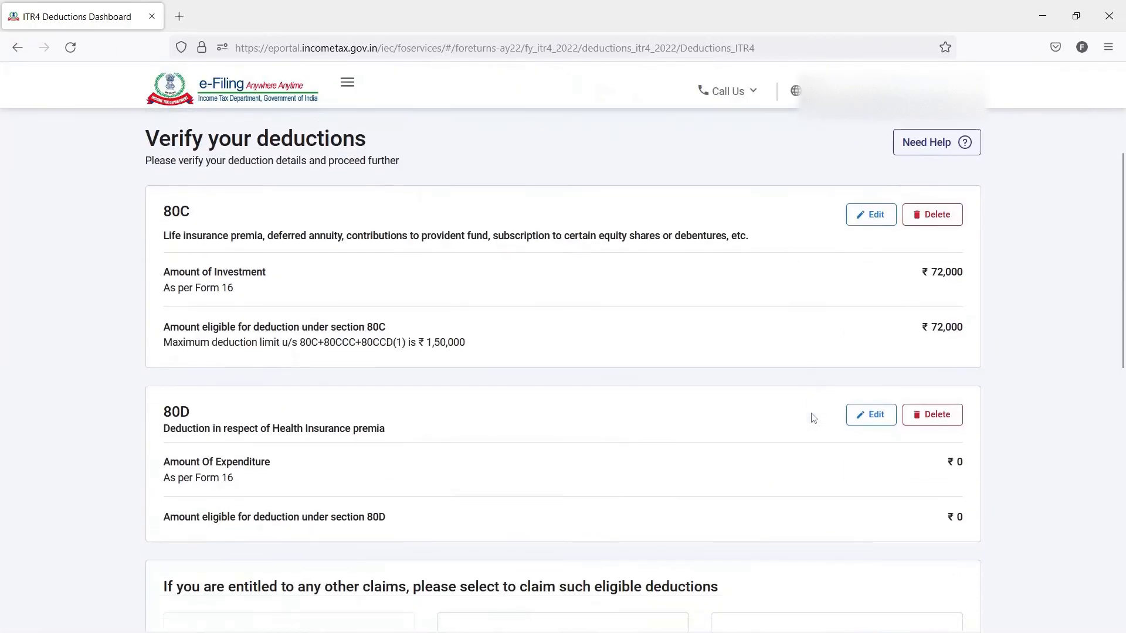
# - Review the listed deductions through to the total and confirm the Total Deductions schedule
pyautogui.scroll(-3, 814, 417)
pyautogui.scroll(-7, 813, 417)
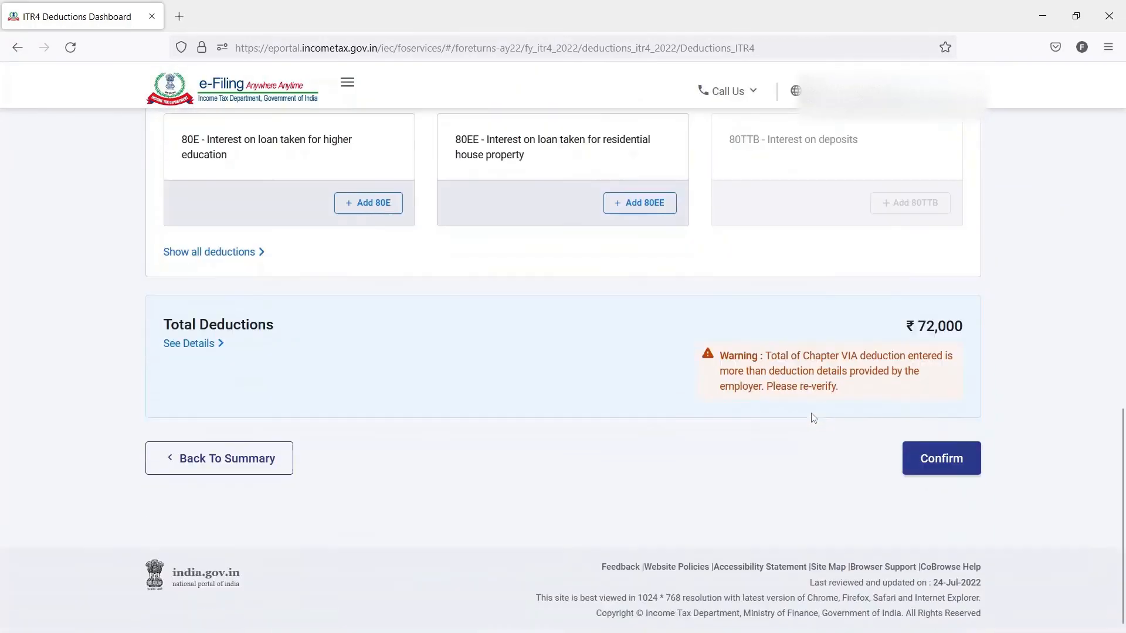
pyautogui.click(930, 465)
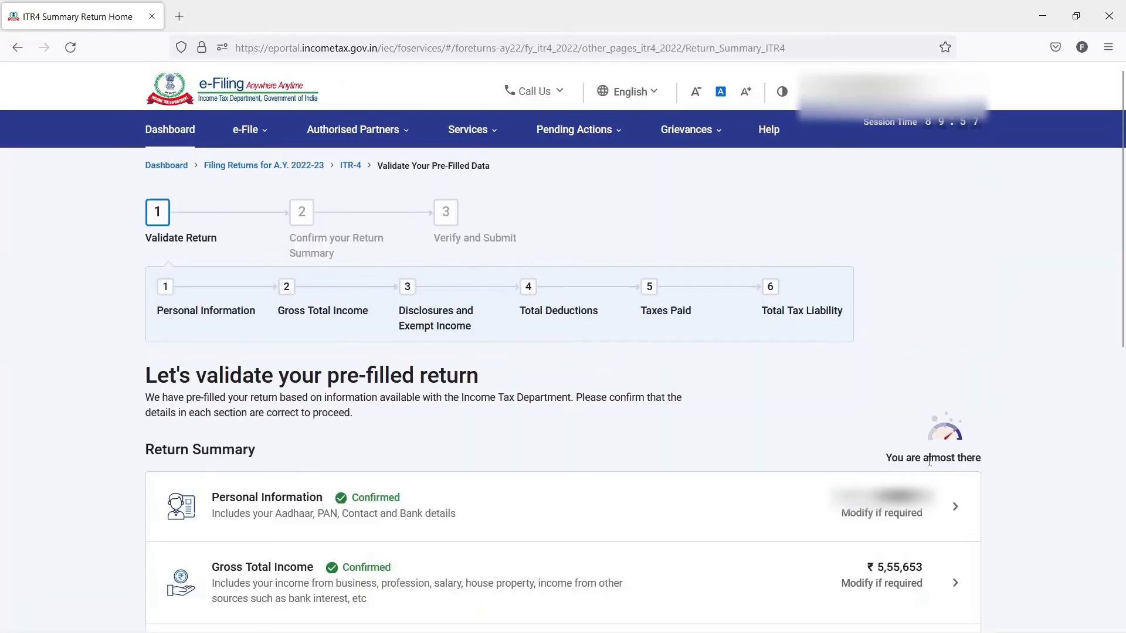
# - Open the Tax Paid section, check the TDS, TCS and advance or self-assessment tax entries, and confirm the schedule
pyautogui.scroll(-6, 930, 463)
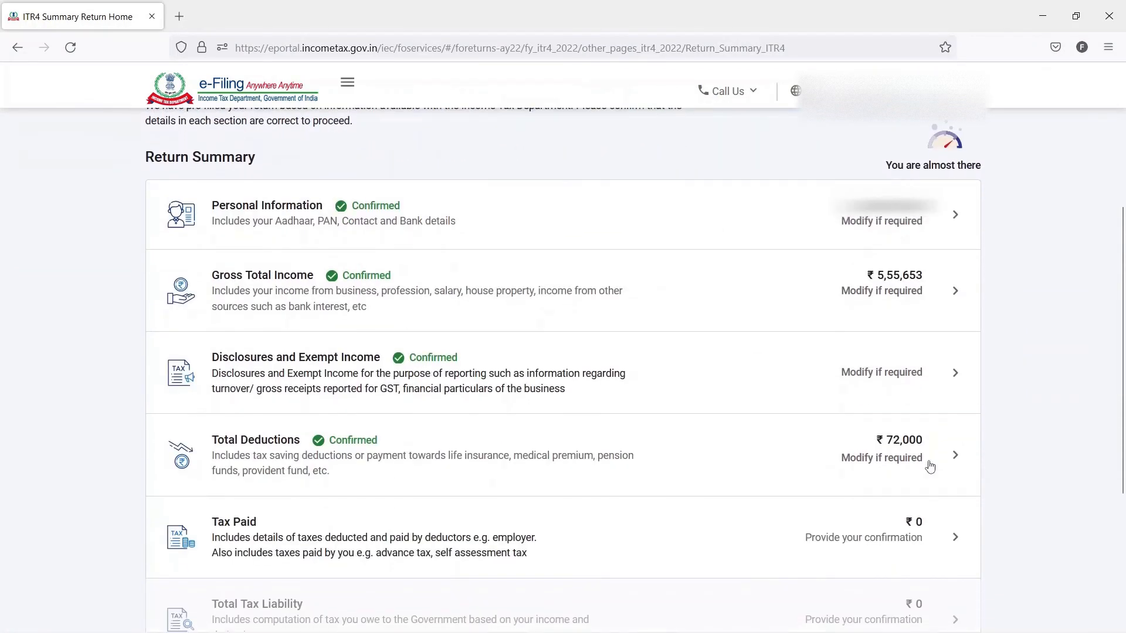
pyautogui.scroll(-1, 930, 466)
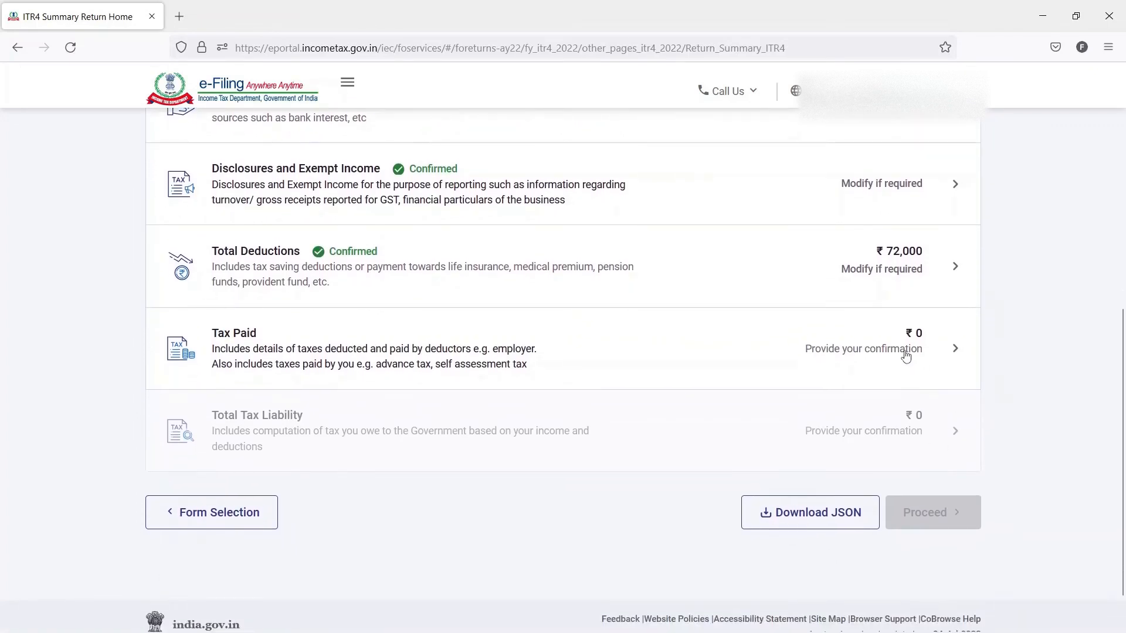
pyautogui.click(906, 354)
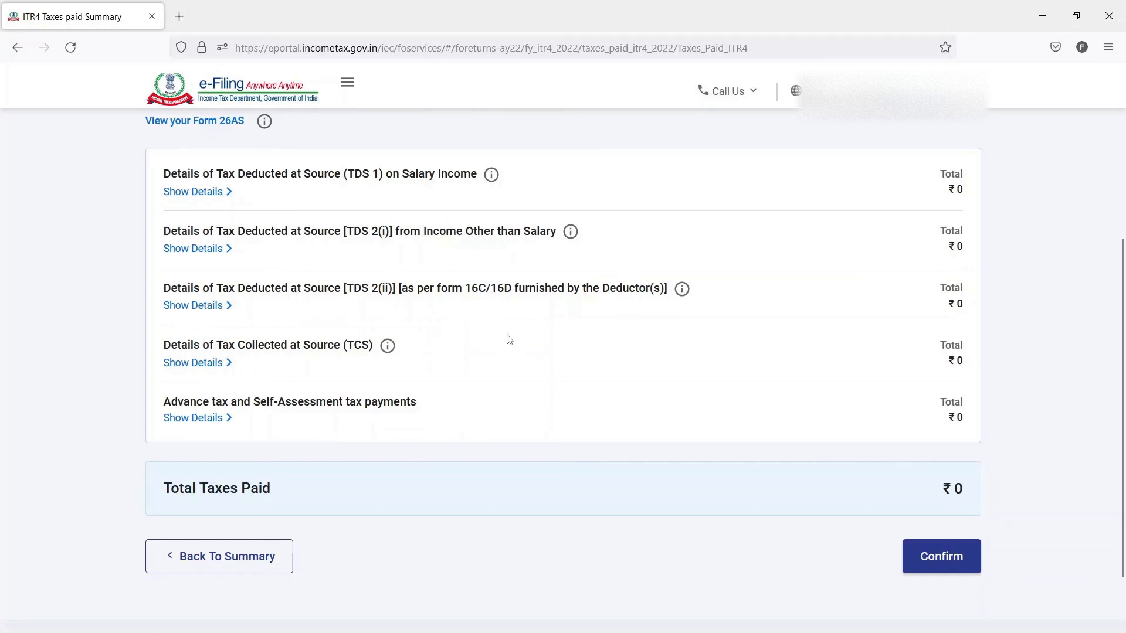
pyautogui.moveTo(433, 403); pyautogui.dragTo(316, 413)
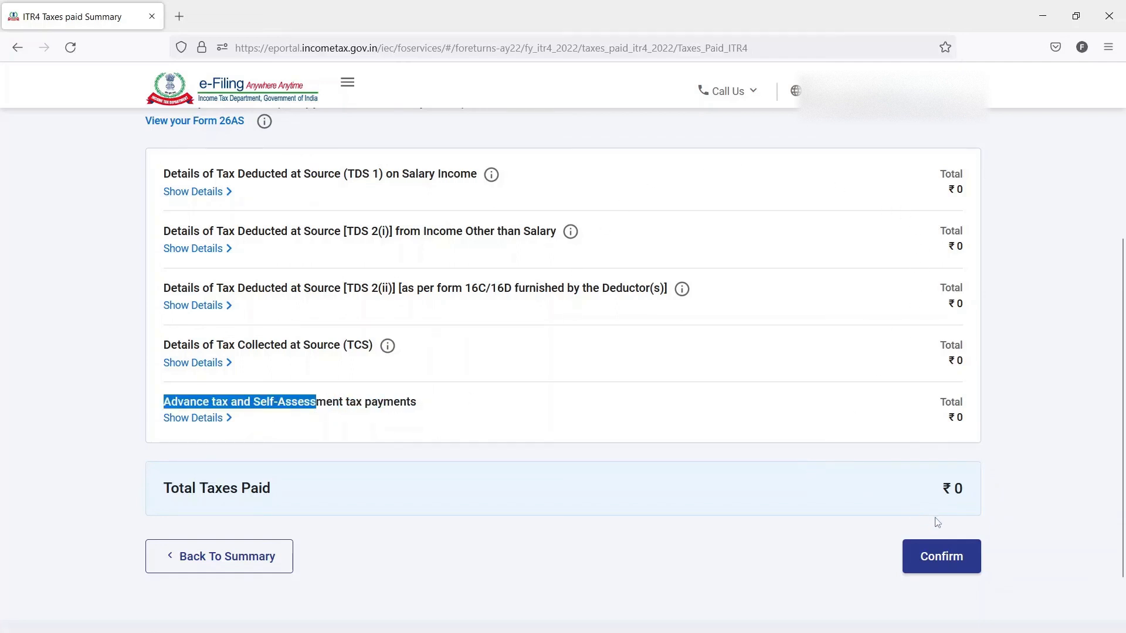
pyautogui.click(943, 558)
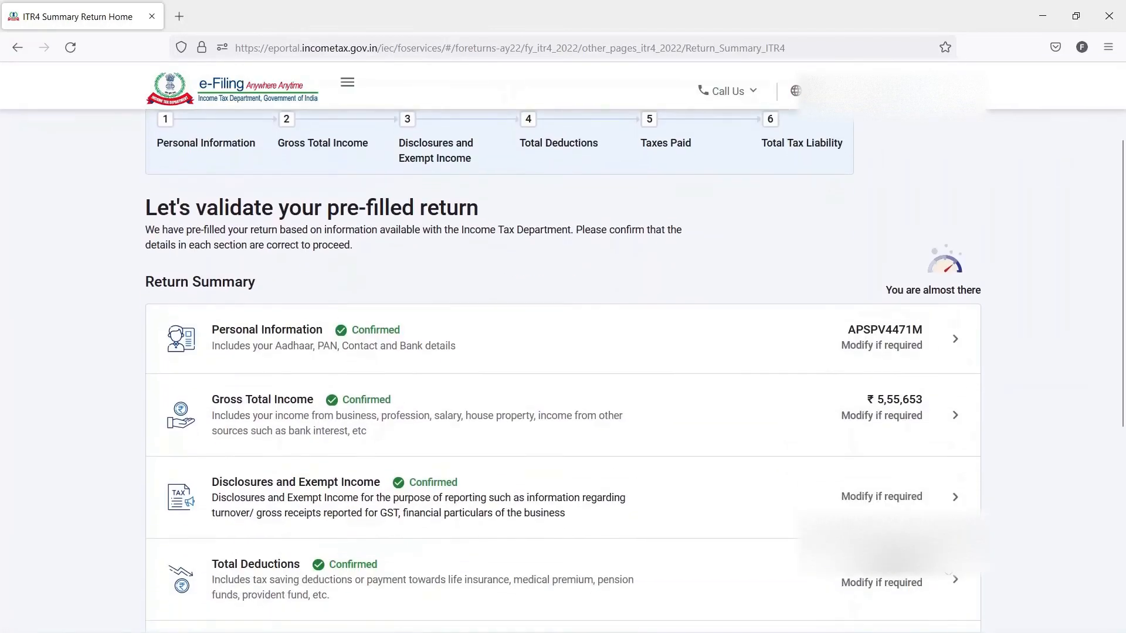
# - Open the Total Tax Liability section, review the computation of income, tax, rebate, interest and fees, and confirm it
pyautogui.scroll(-5, 938, 528)
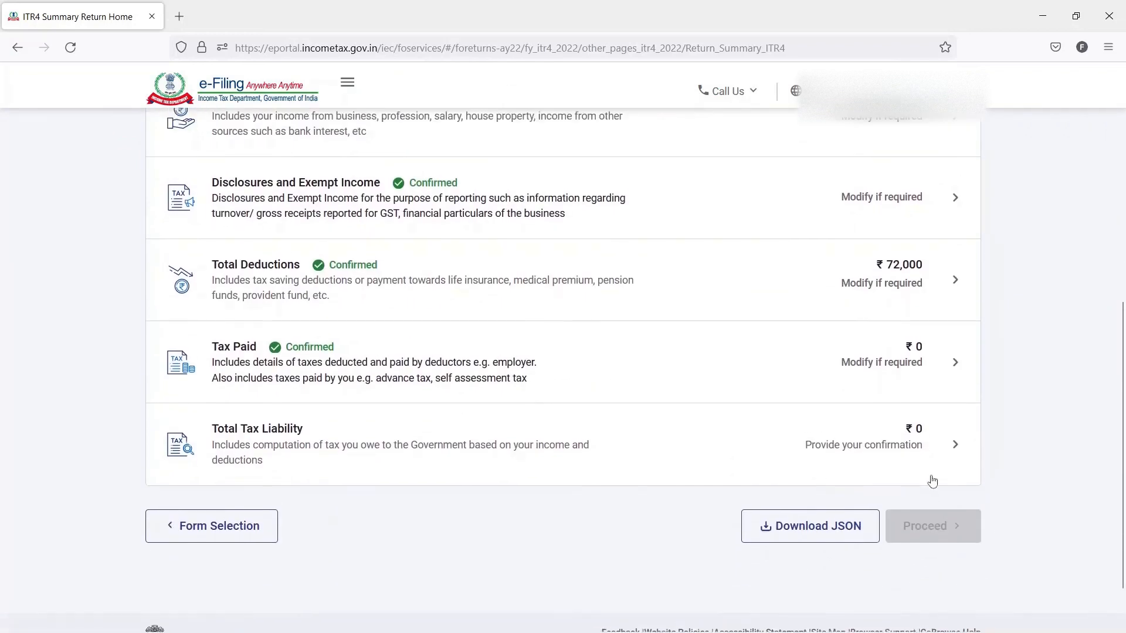
pyautogui.scroll(2, 933, 481)
pyautogui.scroll(-1, 932, 481)
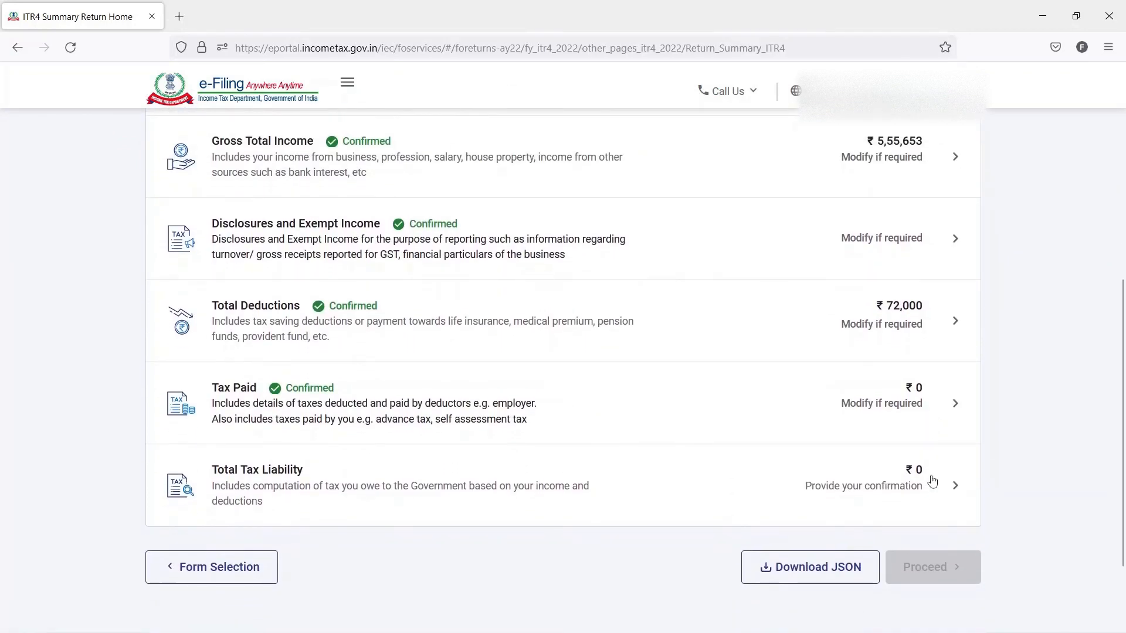
pyautogui.click(936, 480)
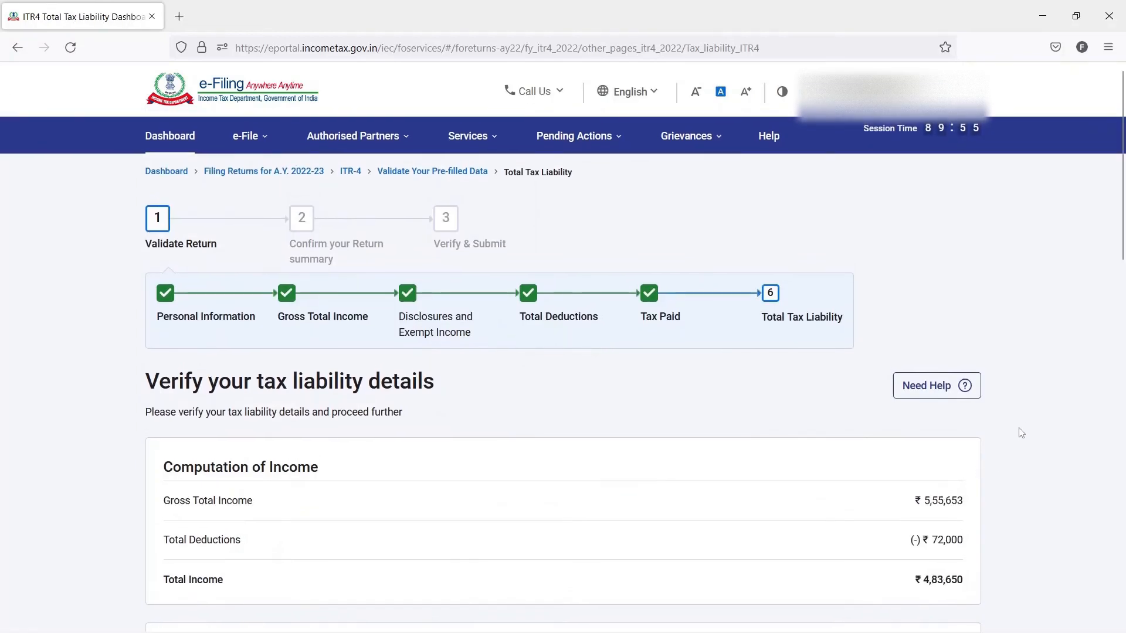
pyautogui.scroll(-3, 1025, 427)
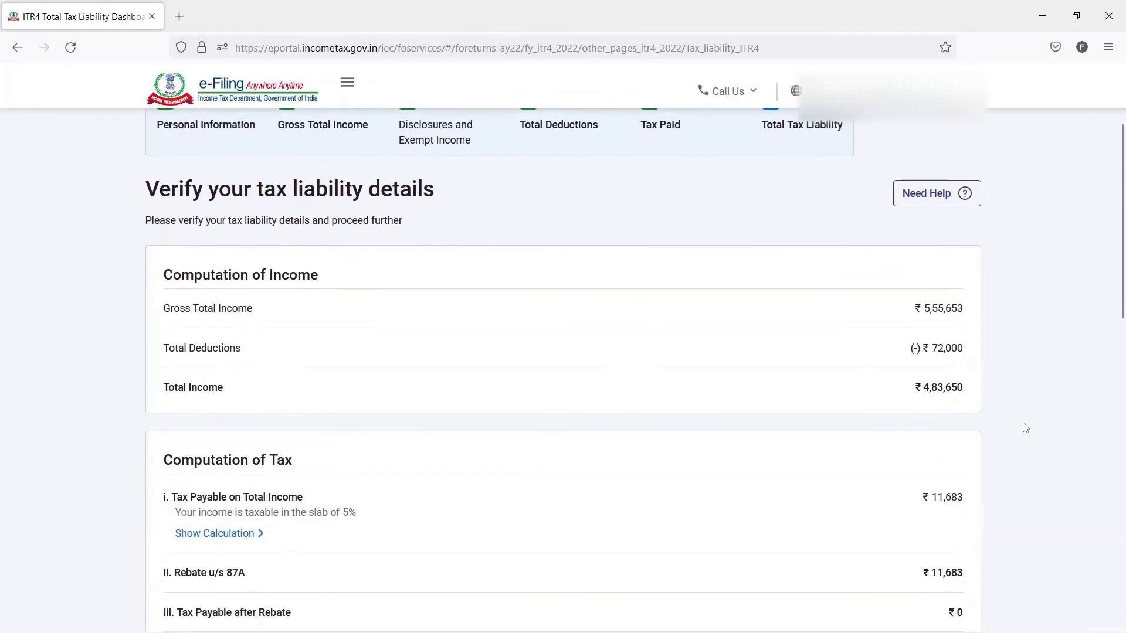
pyautogui.scroll(-1, 1025, 428)
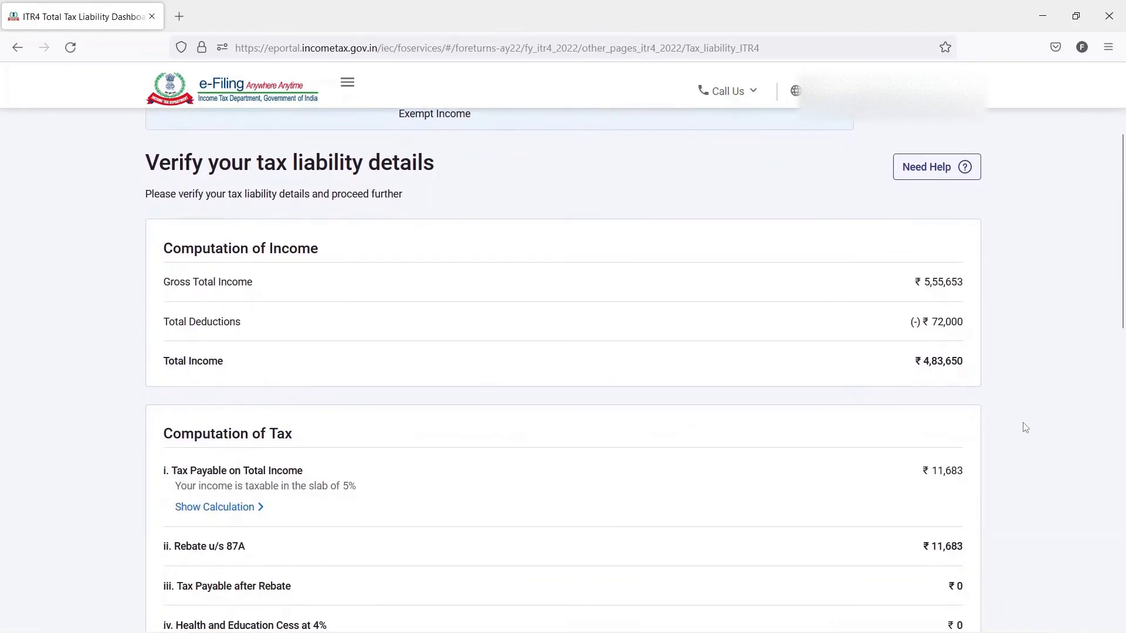
pyautogui.scroll(-4, 1025, 428)
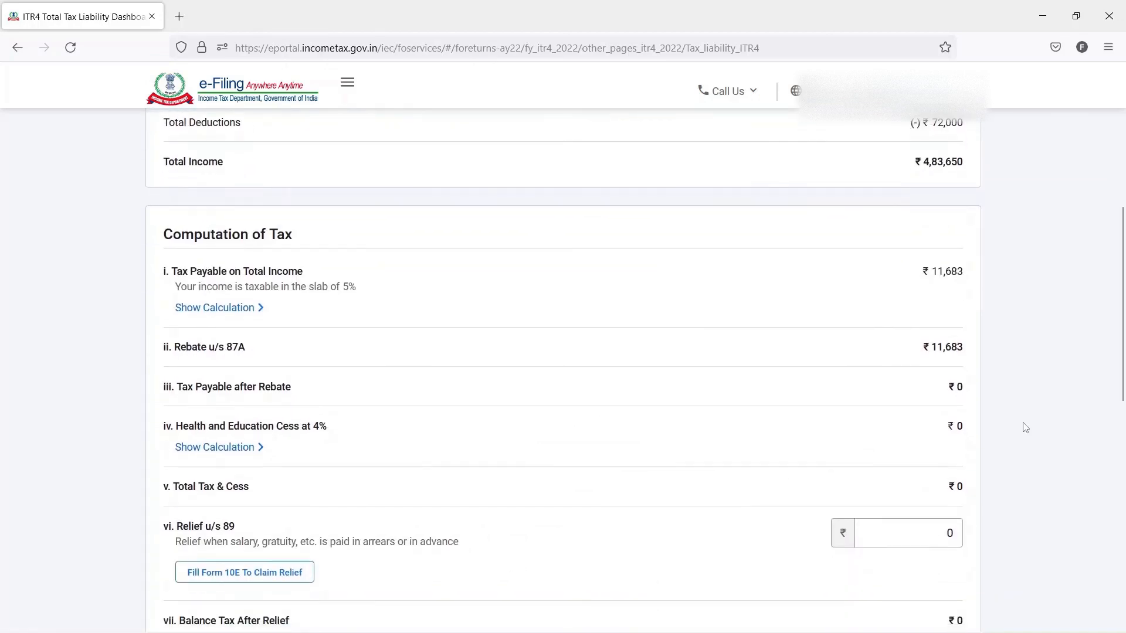
pyautogui.scroll(-8, 1025, 427)
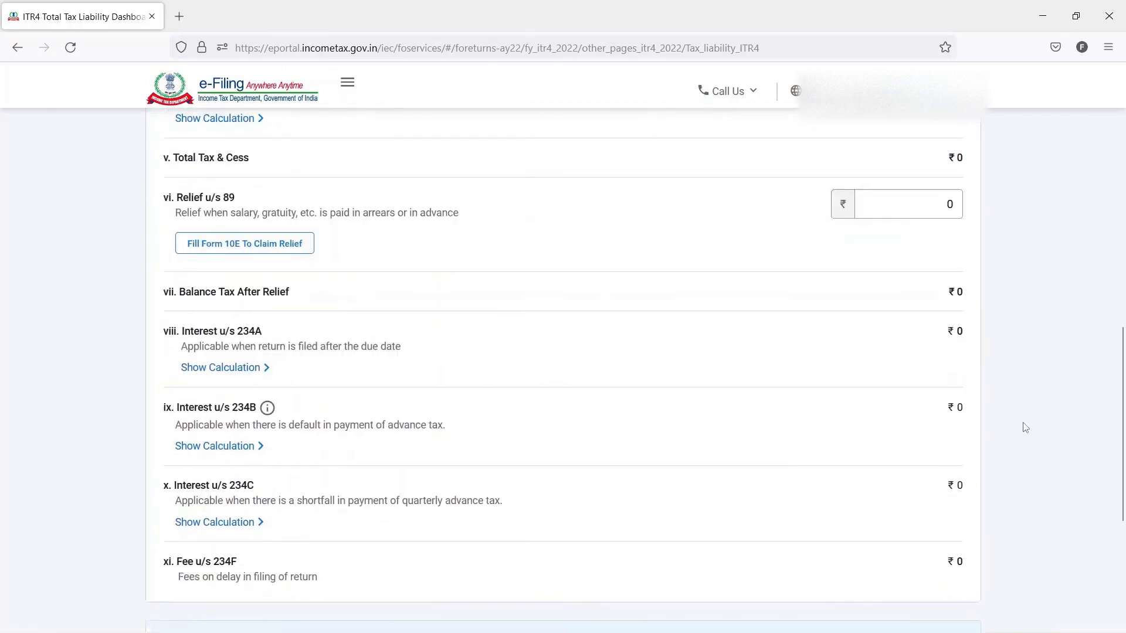
pyautogui.scroll(-2, 1025, 427)
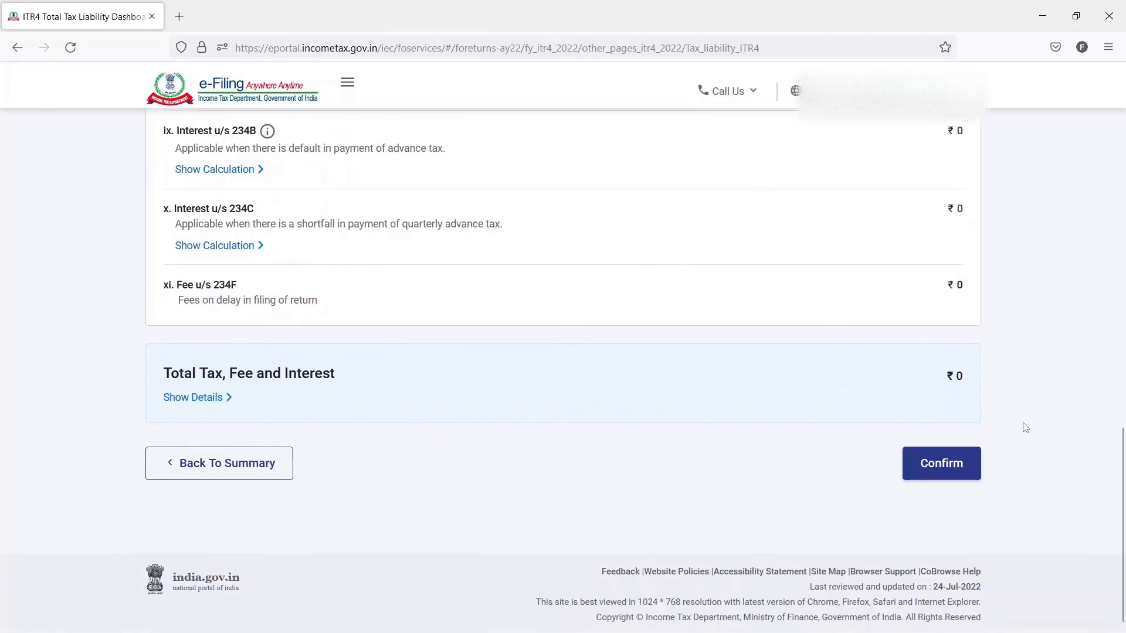
pyautogui.click(941, 458)
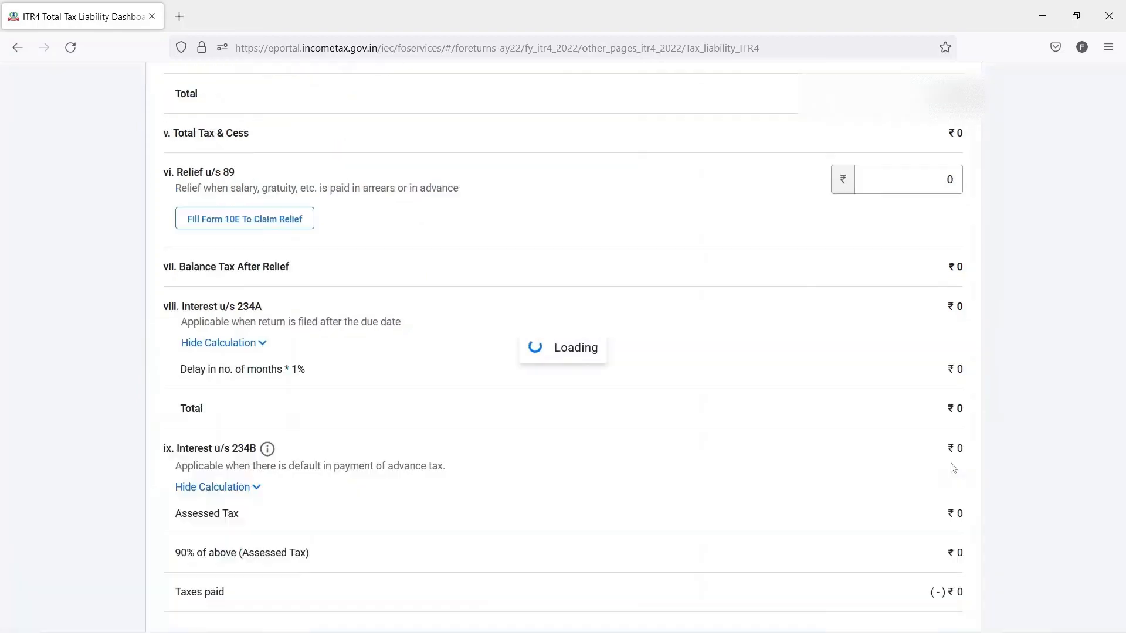
# - Proceed from the validated return summary to the tax summary and review the taxable income calculation
pyautogui.scroll(-6, 953, 469)
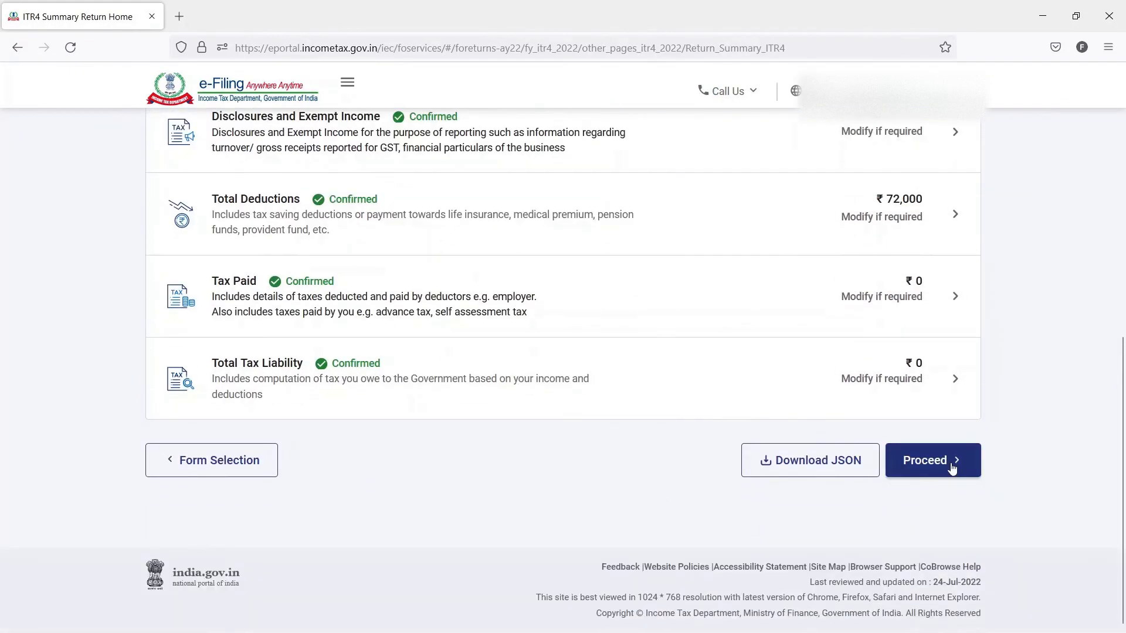
pyautogui.click(936, 462)
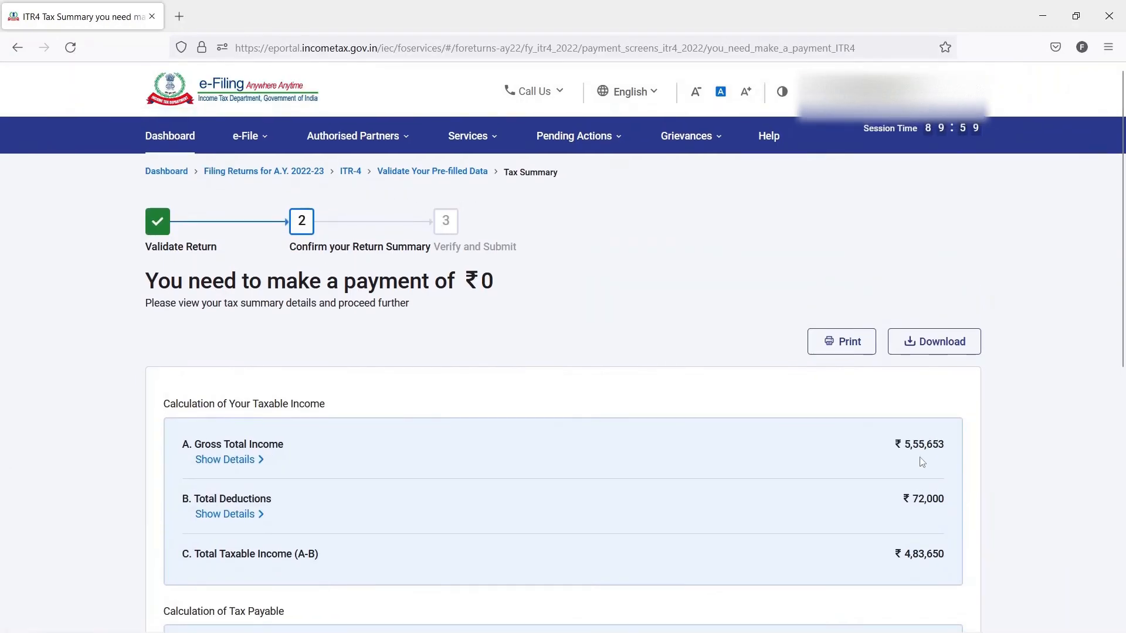
pyautogui.scroll(-2, 841, 461)
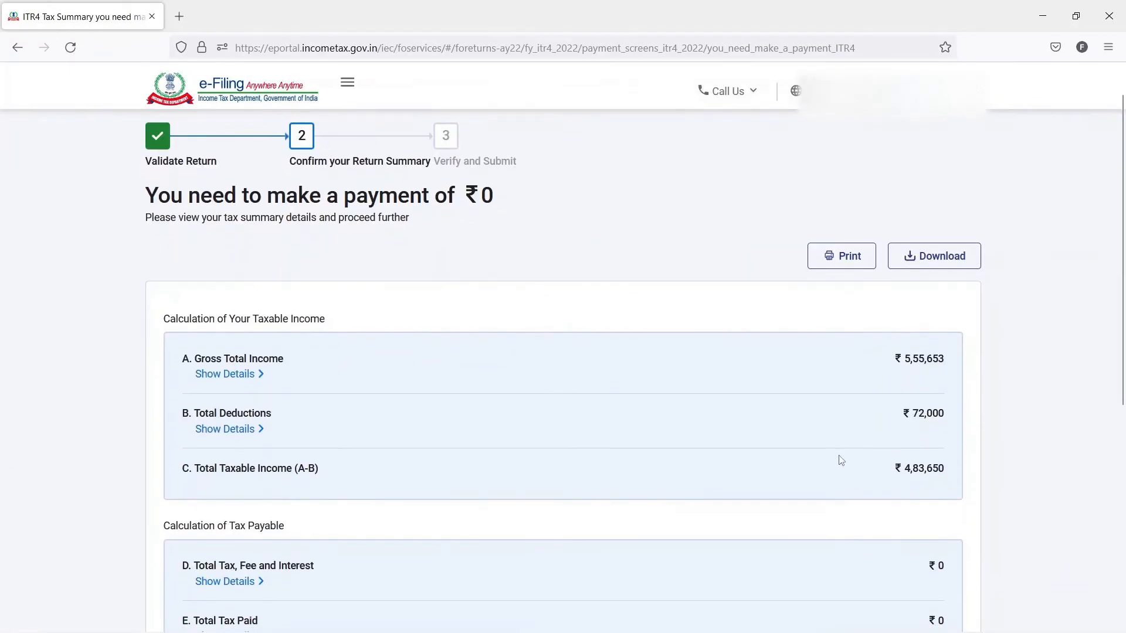
# - Review the tax summary through the tax payable calculation and amount payable, and proceed to the return preview stage
pyautogui.moveTo(143, 198); pyautogui.dragTo(514, 202)
pyautogui.click(539, 193)
pyautogui.scroll(-5, 587, 237)
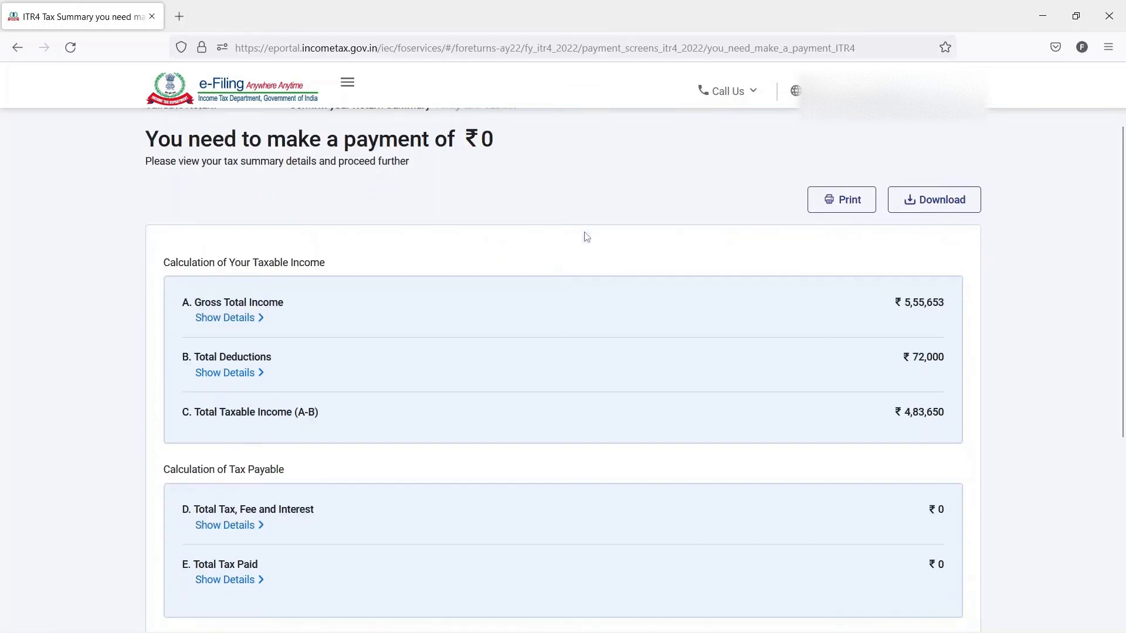
pyautogui.scroll(-3, 587, 236)
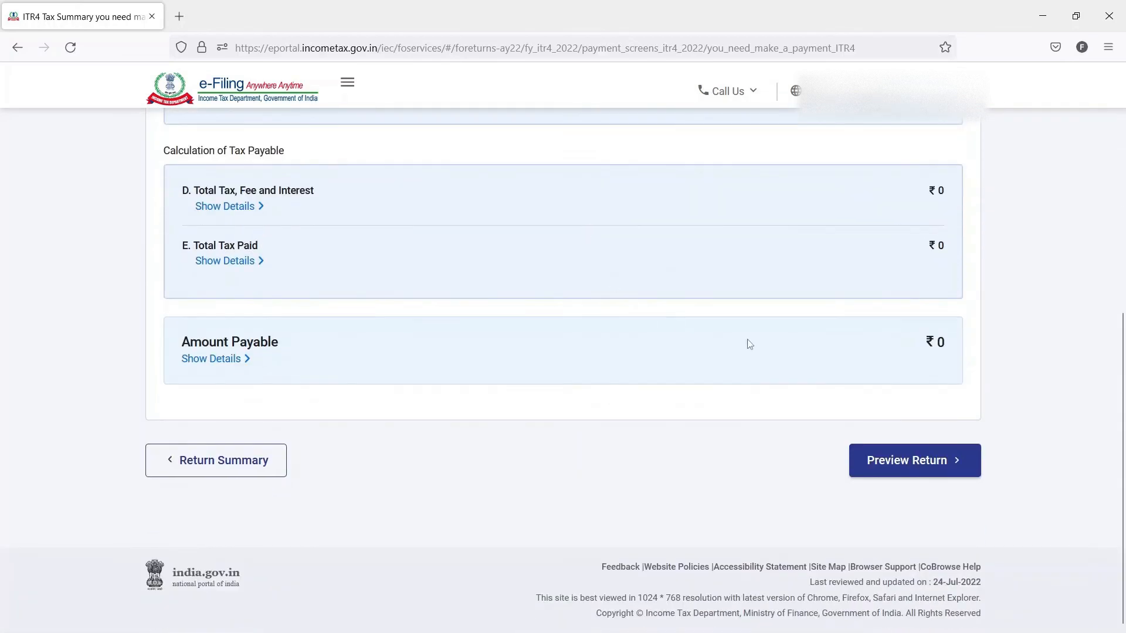
pyautogui.click(901, 468)
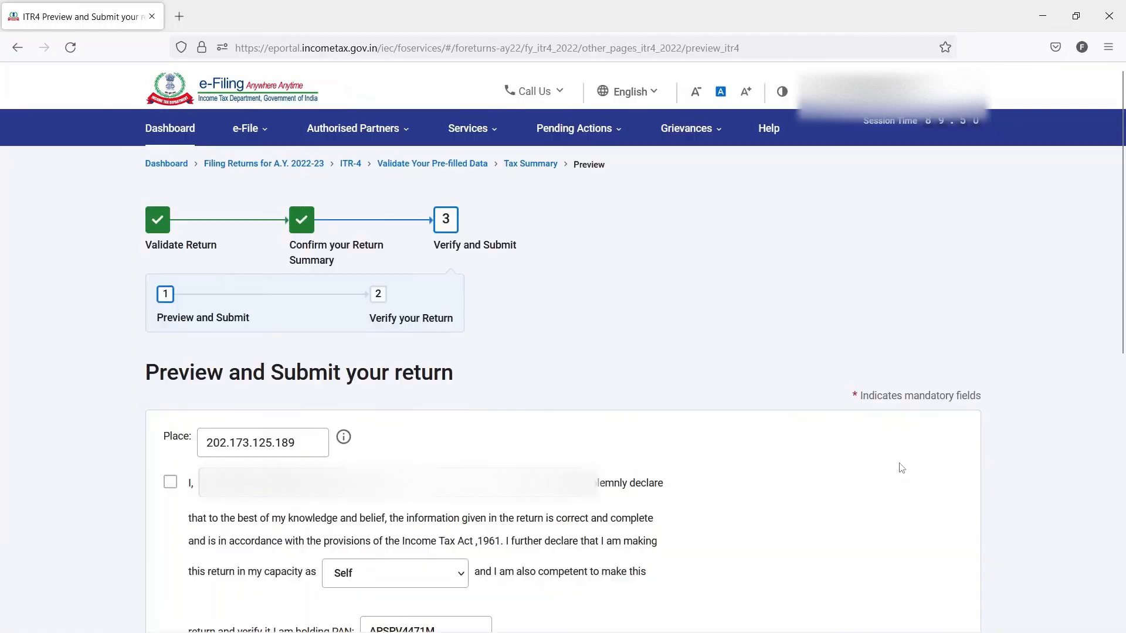
# - Accept the declaration made in the capacity of Self, leave the tax return preparer details blank, and proceed to the preview
pyautogui.click(170, 489)
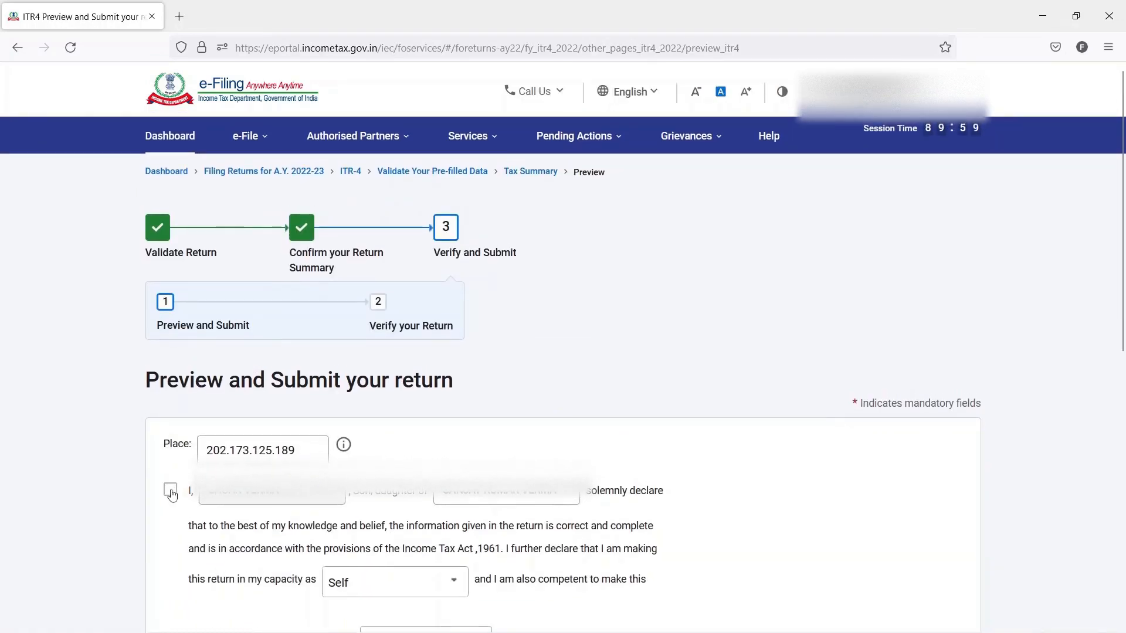
pyautogui.scroll(-5, 847, 519)
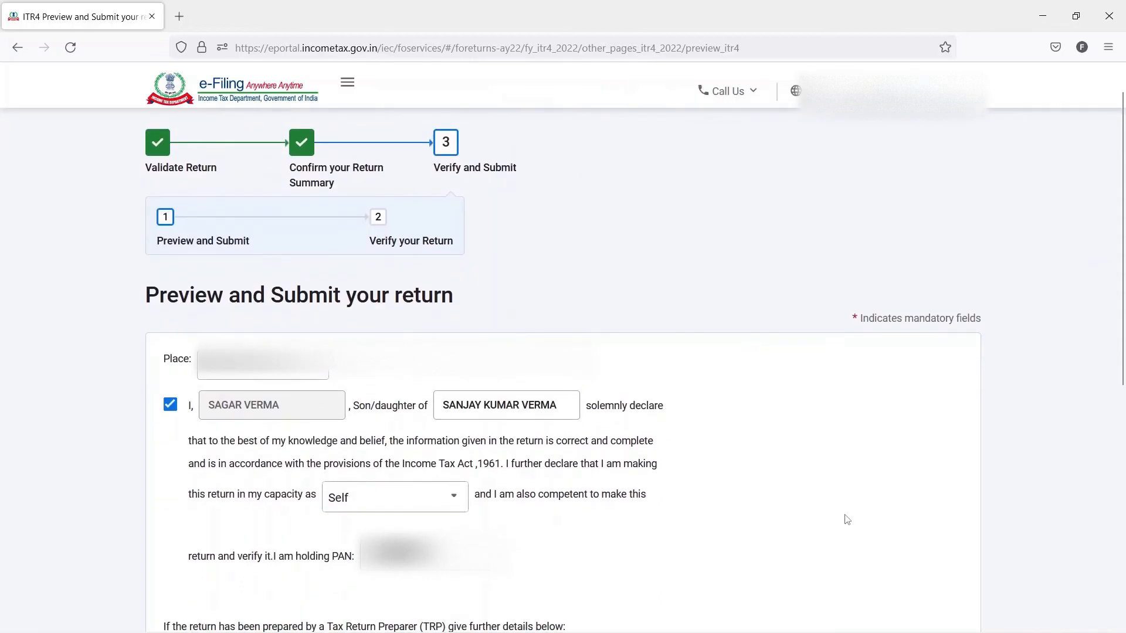
pyautogui.scroll(-4, 848, 520)
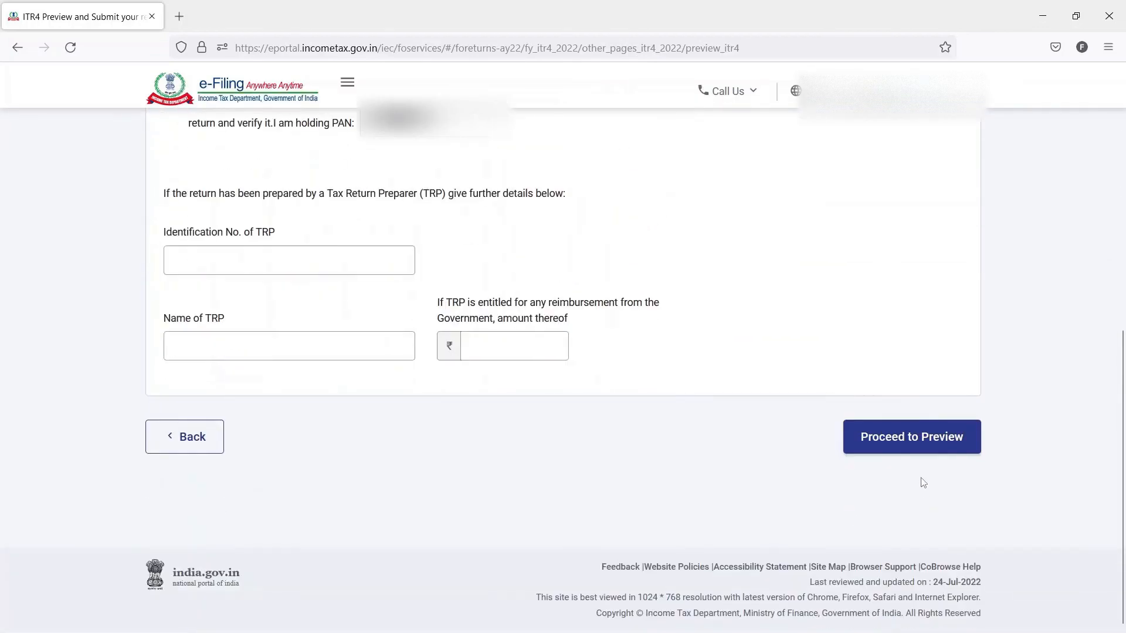
pyautogui.click(921, 448)
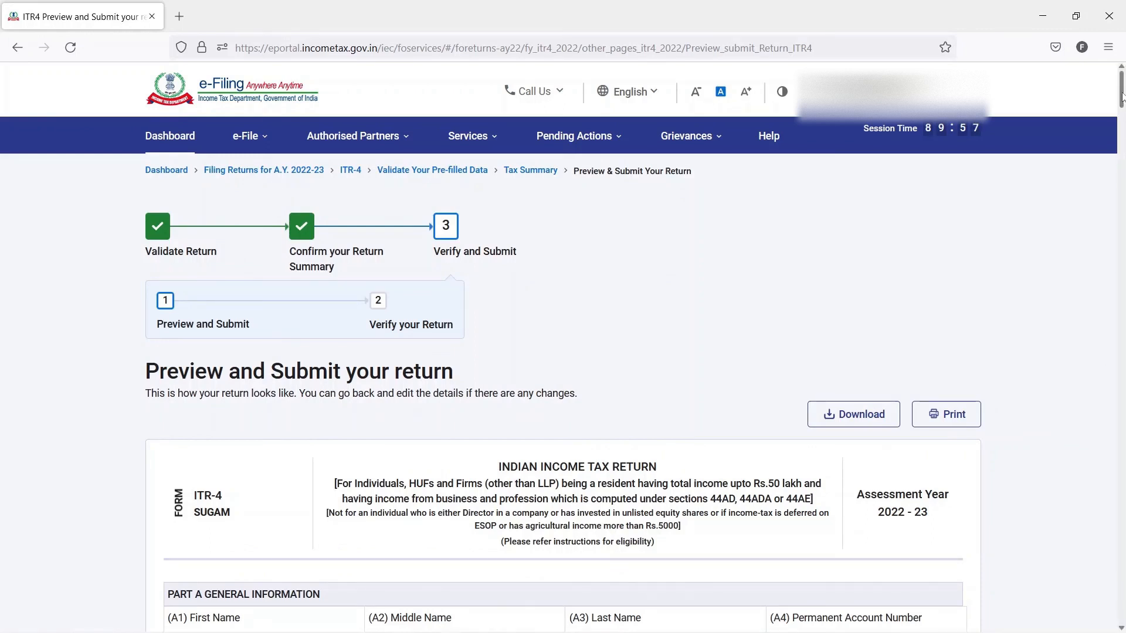
# - Go to the end of the ITR-4 preview, run the validation of the return and check its result
pyautogui.moveTo(1121, 97); pyautogui.dragTo(1121, 589)
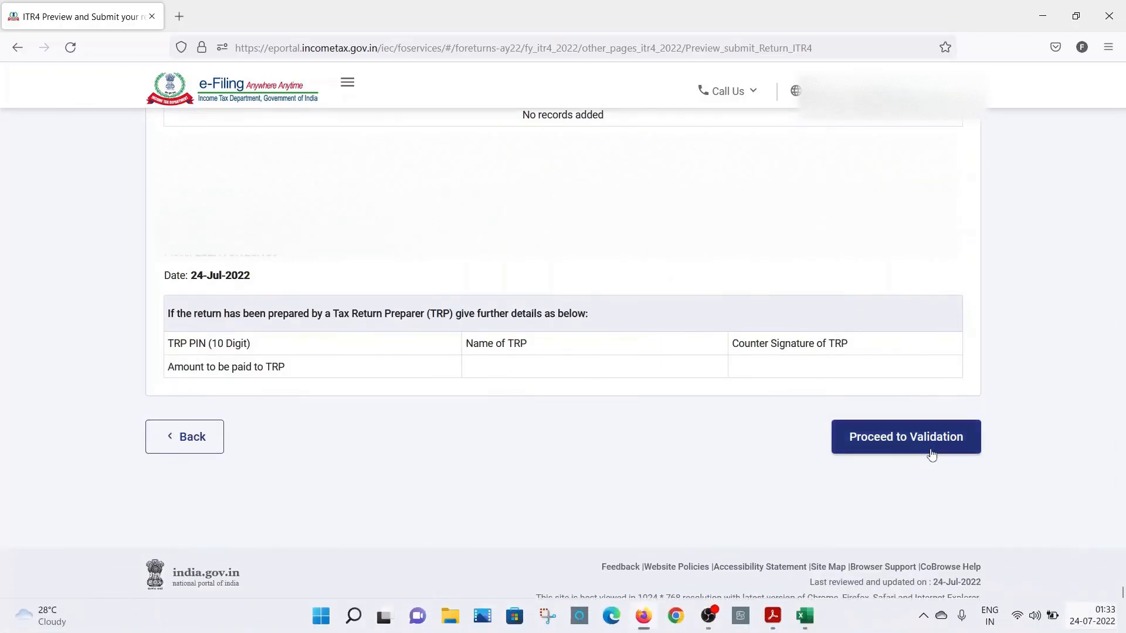
pyautogui.click(930, 452)
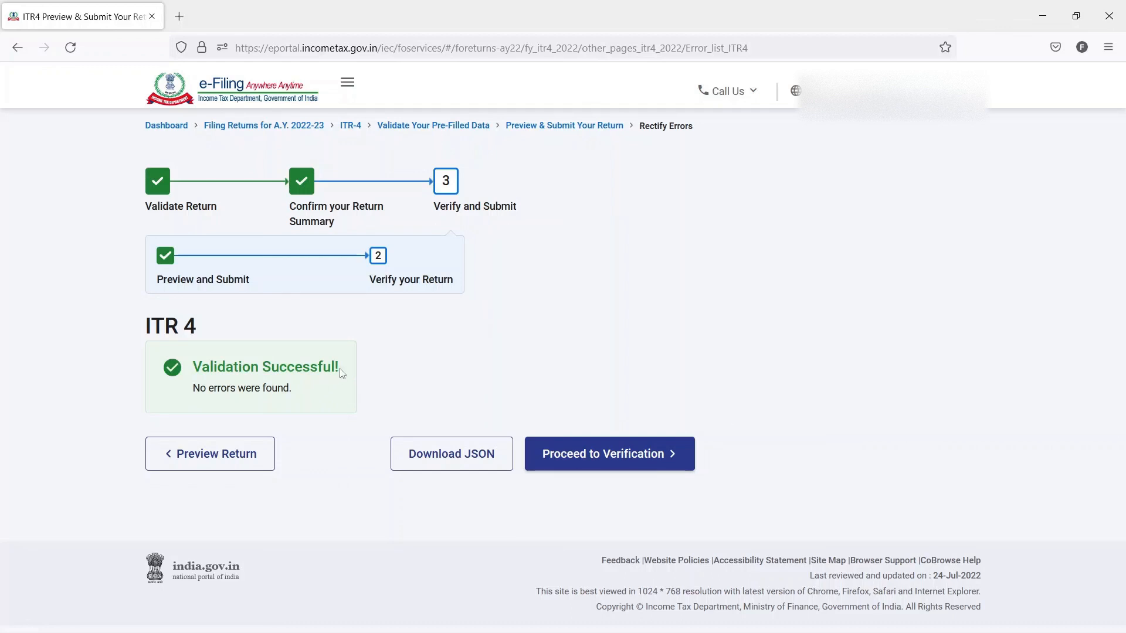
pyautogui.moveTo(334, 373); pyautogui.dragTo(193, 370)
pyautogui.click(431, 369)
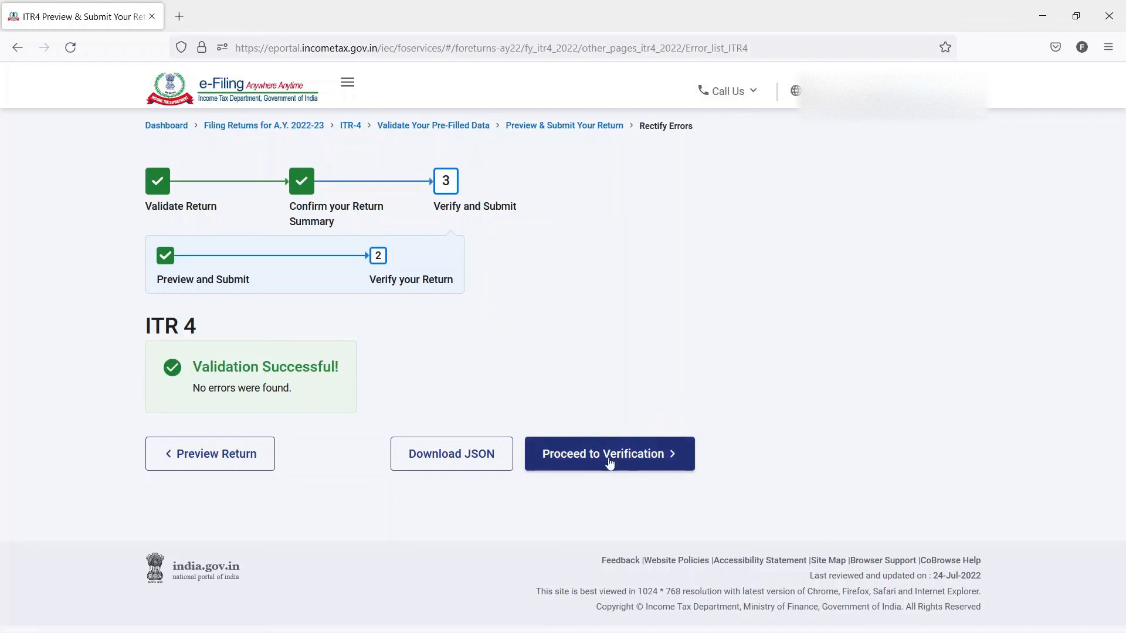
# - Proceed to verification, choose e-Verify Later as the verification method and confirm the submission of the return
pyautogui.click(674, 446)
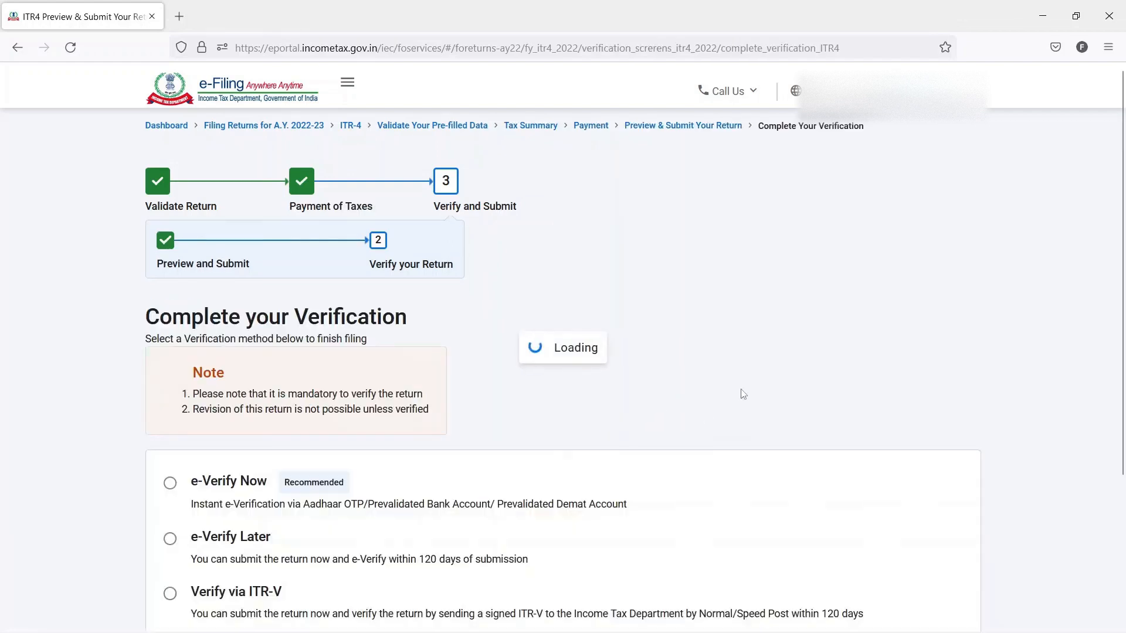
pyautogui.scroll(-2, 603, 403)
pyautogui.scroll(-1, 603, 404)
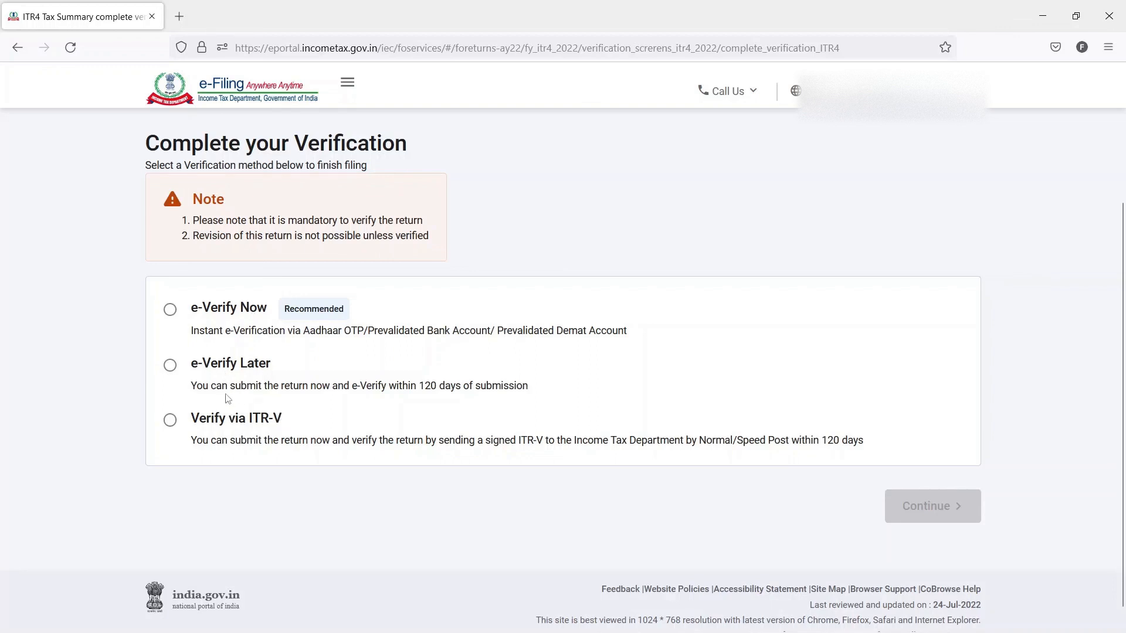
pyautogui.click(172, 368)
pyautogui.click(921, 512)
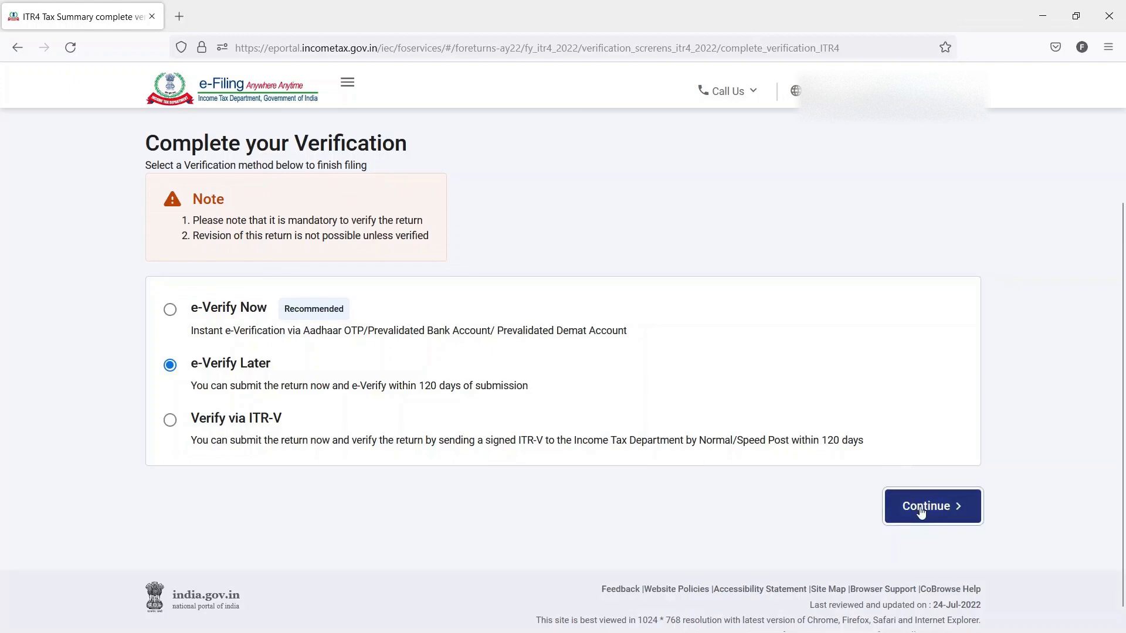
pyautogui.click(725, 397)
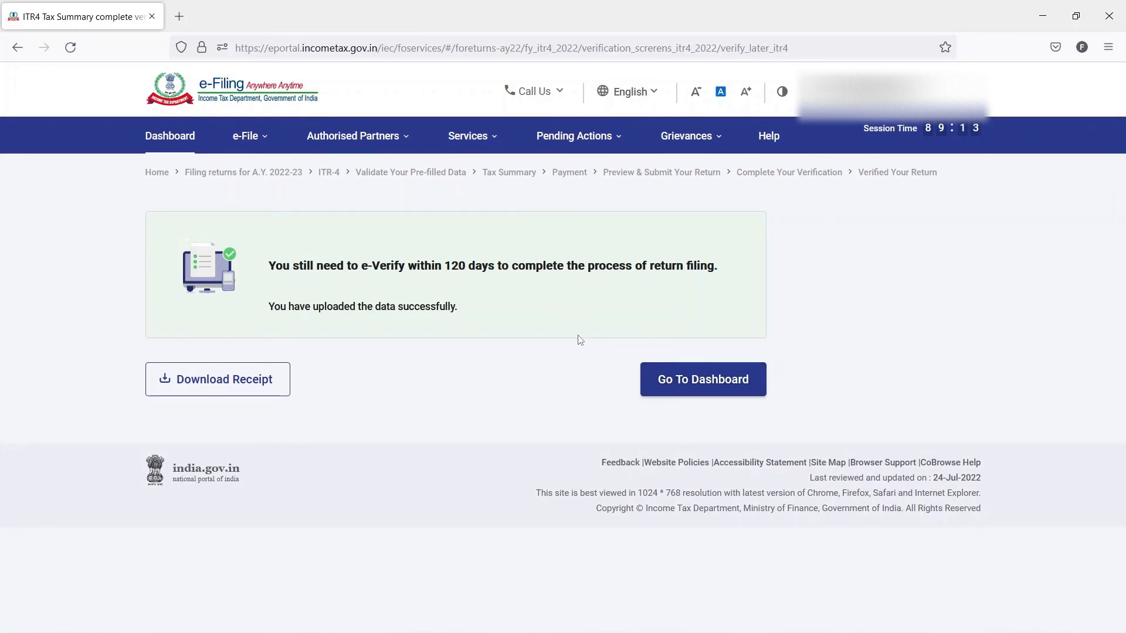
# - Read the submission message about the e-verification deadline and the data upload
pyautogui.scroll(-2, 579, 340)
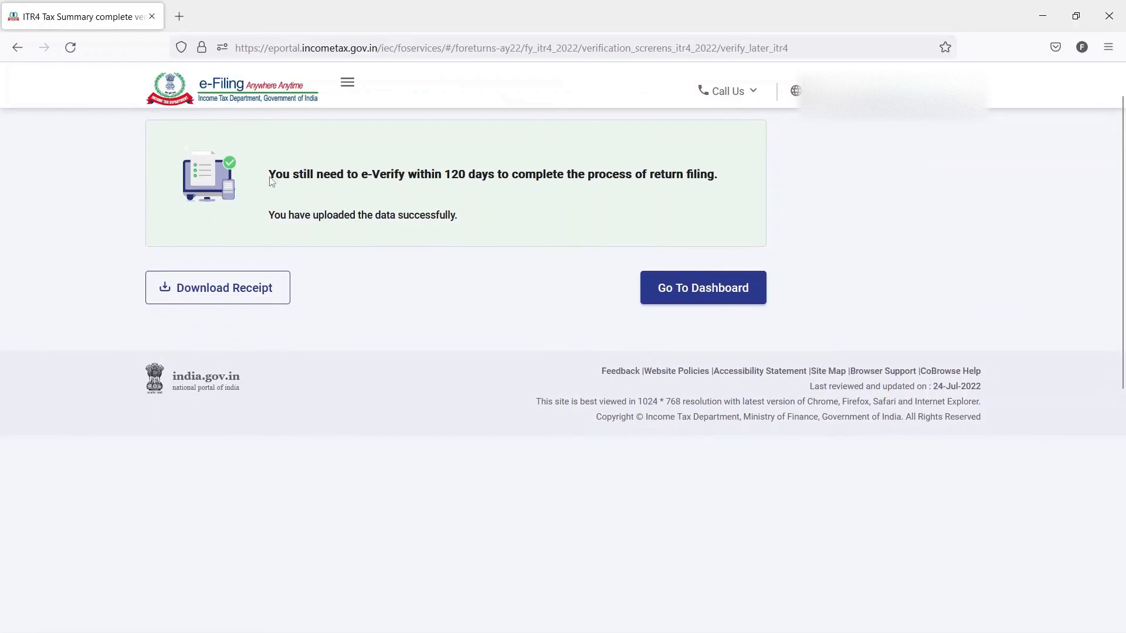
pyautogui.moveTo(270, 182); pyautogui.dragTo(733, 209)
pyautogui.click(738, 209)
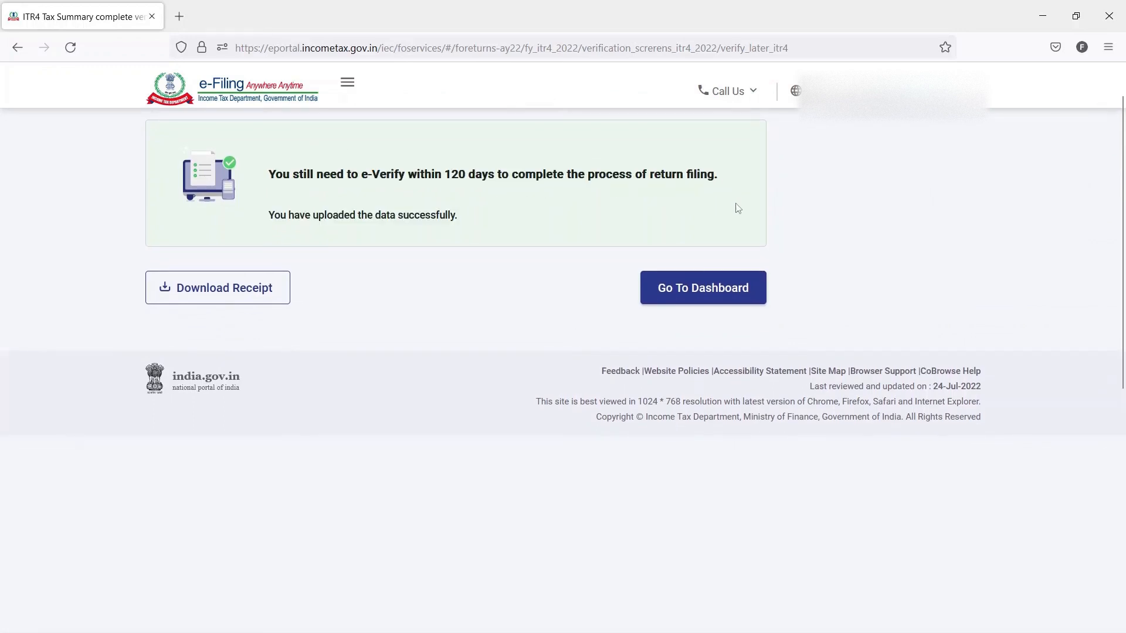